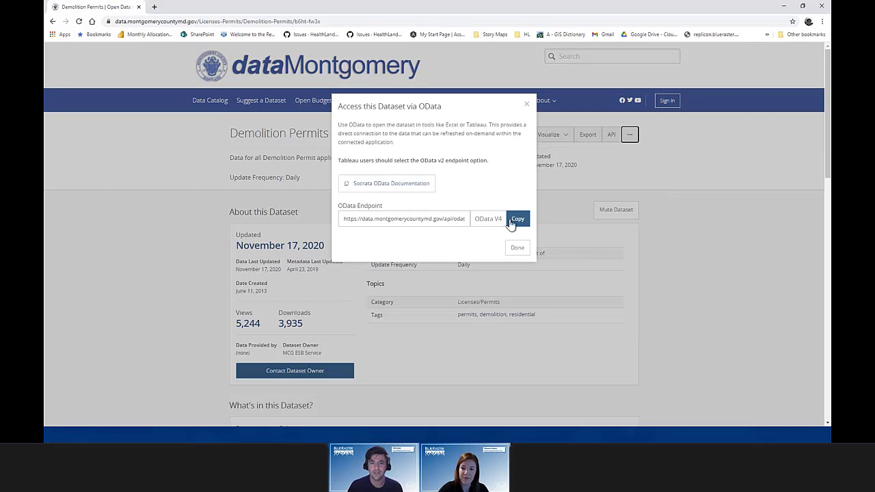
Step: Copy the dataMontgomery Demolition Permits OData endpoint URL and go back to Power Query Editor
{"action": "left_click", "coordinate": [518, 220]}
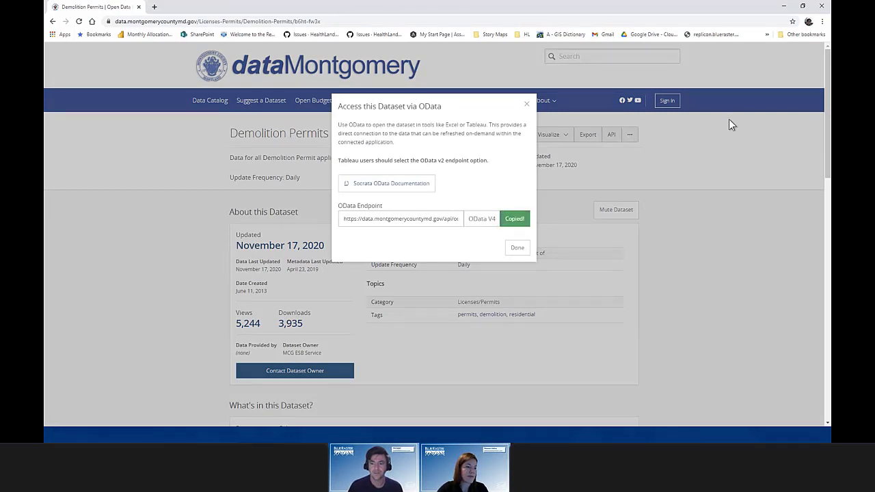
{"action": "key", "text": "alt+Tab"}
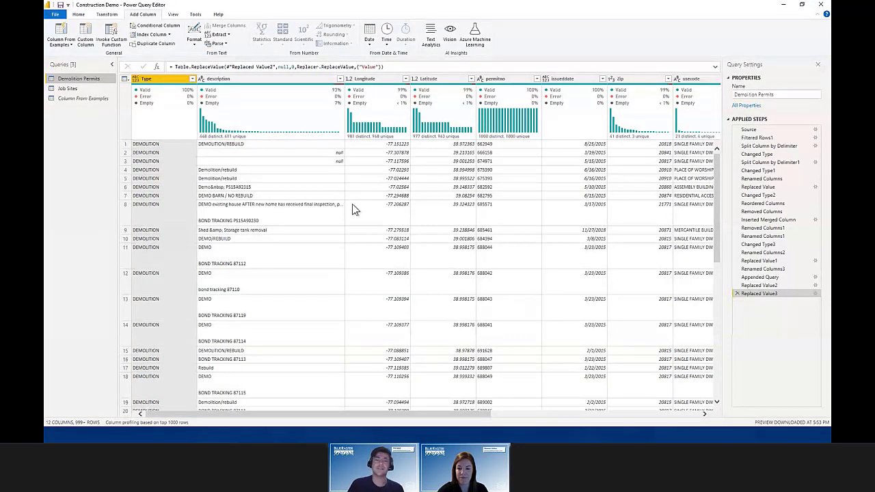
Step: Scroll through the Demolition Permits Source step's raw columns, then select the Column From Examples query
{"action": "left_click", "coordinate": [749, 130]}
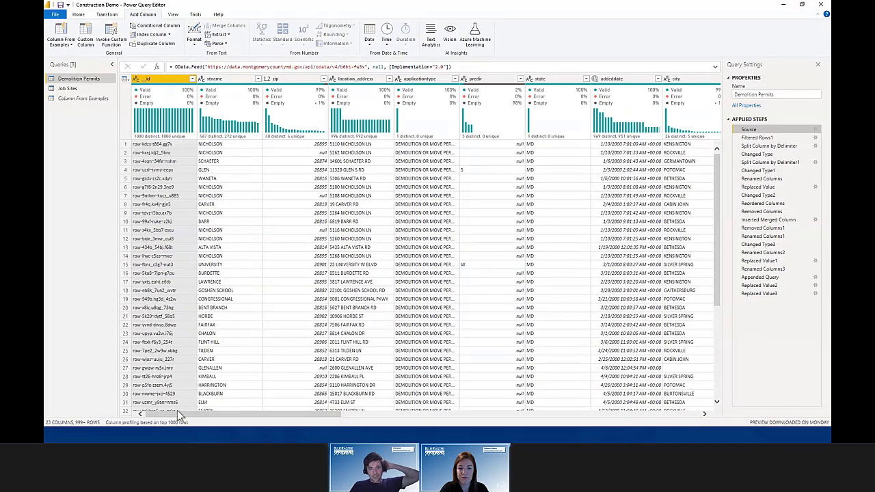
{"action": "left_click_drag", "start_coordinate": [154, 415], "coordinate": [245, 422]}
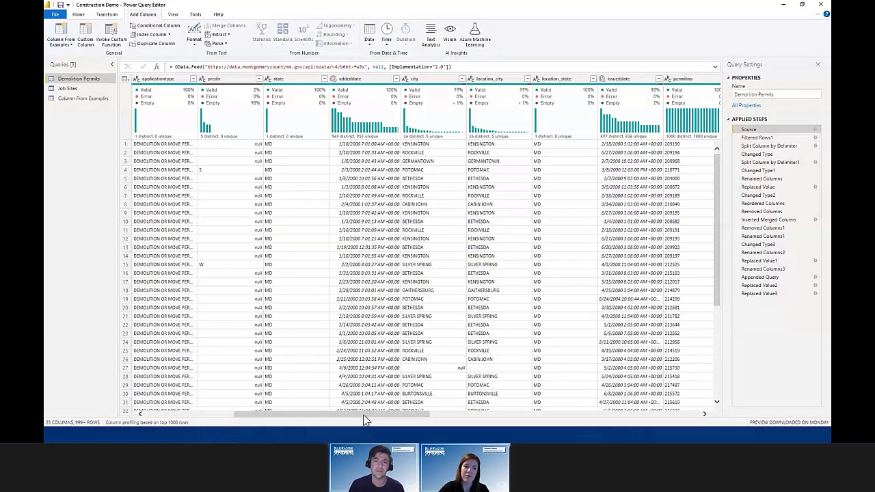
{"action": "left_click_drag", "start_coordinate": [320, 415], "coordinate": [465, 426]}
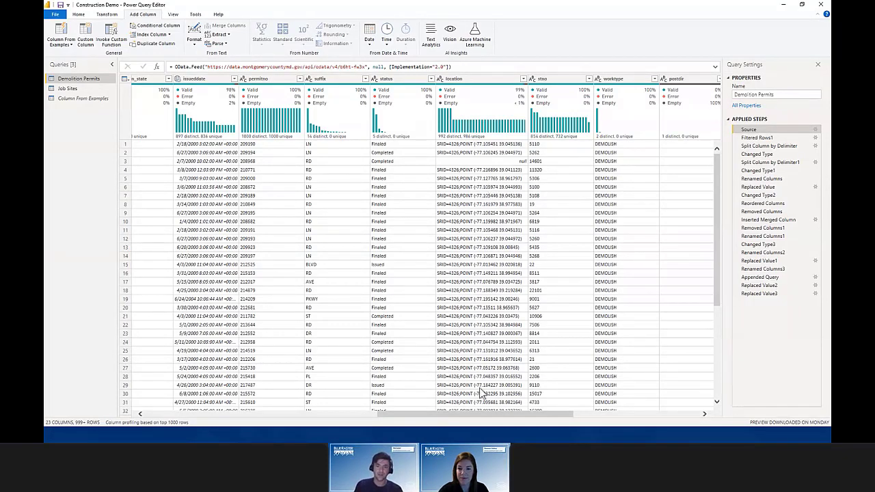
{"action": "left_click_drag", "start_coordinate": [478, 417], "coordinate": [279, 402]}
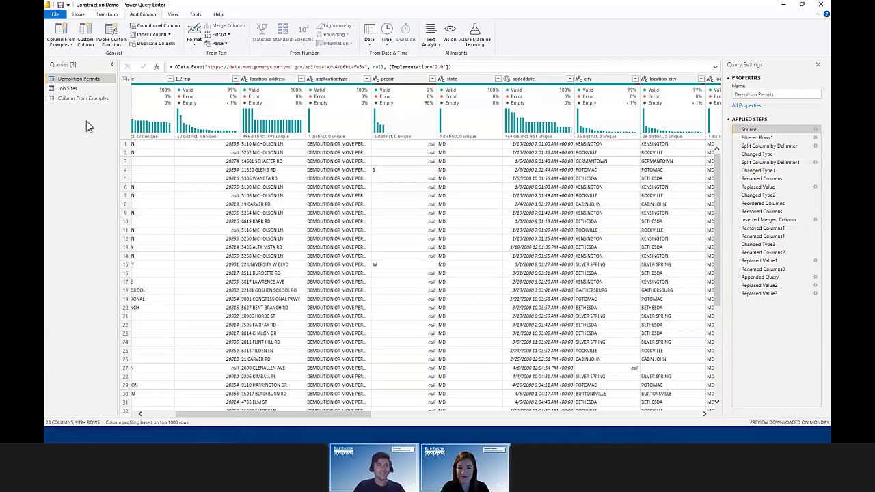
{"action": "left_click", "coordinate": [88, 99]}
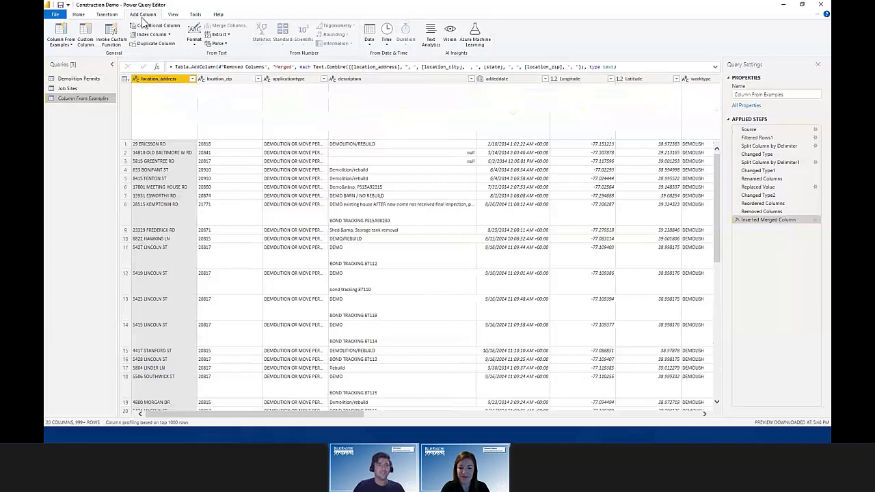
Step: Start a column from examples using all columns, with the first row's street address as the sample
{"action": "left_click", "coordinate": [71, 46]}
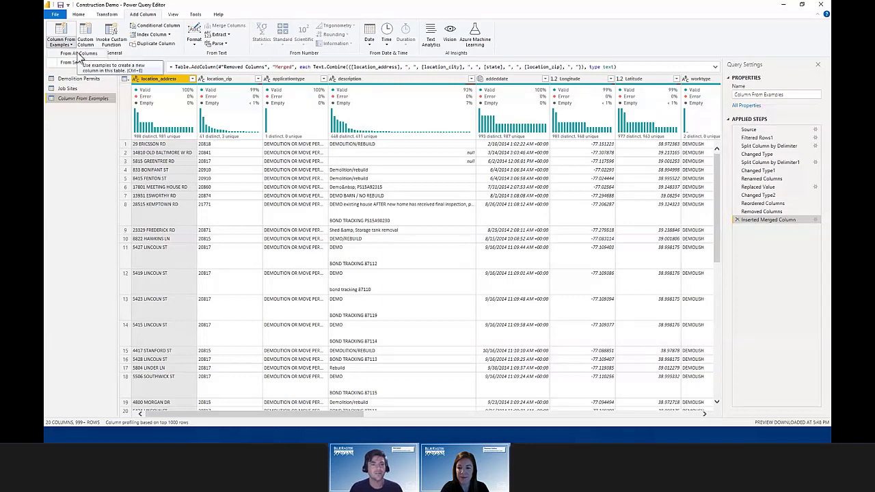
{"action": "left_click", "coordinate": [79, 55]}
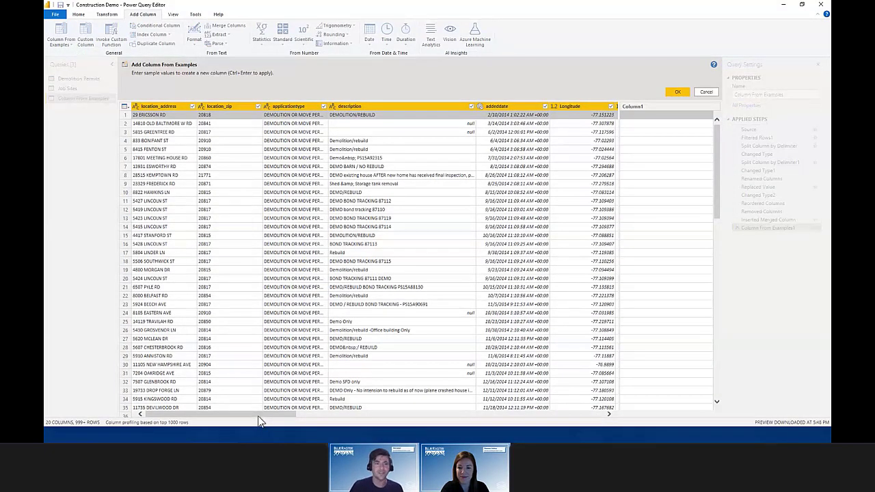
{"action": "double_click", "coordinate": [632, 115]}
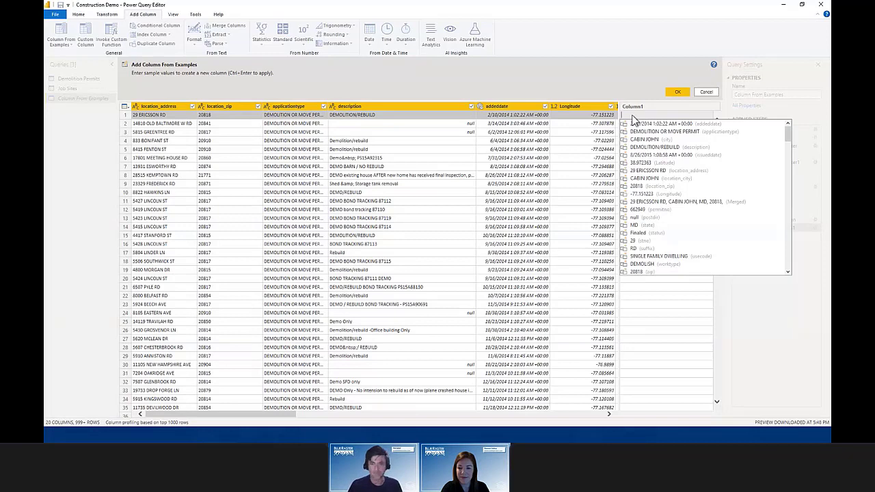
{"action": "type", "text": "9"}
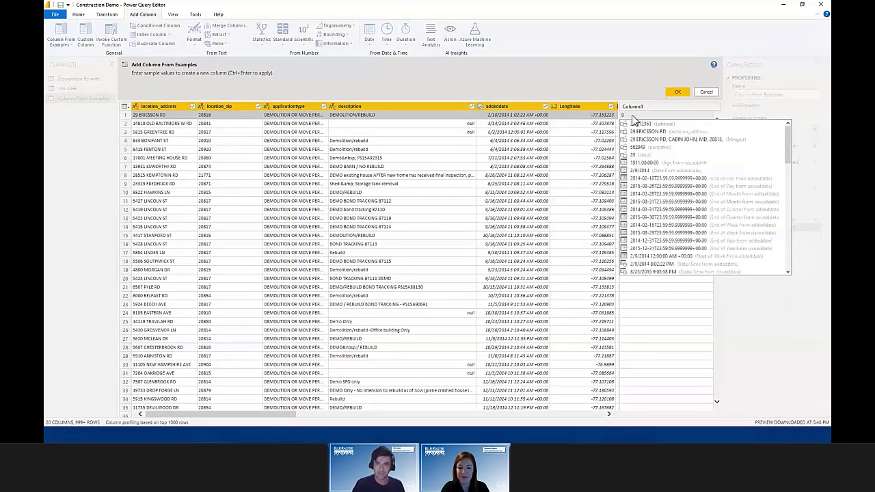
{"action": "key", "text": "BackSpace"}
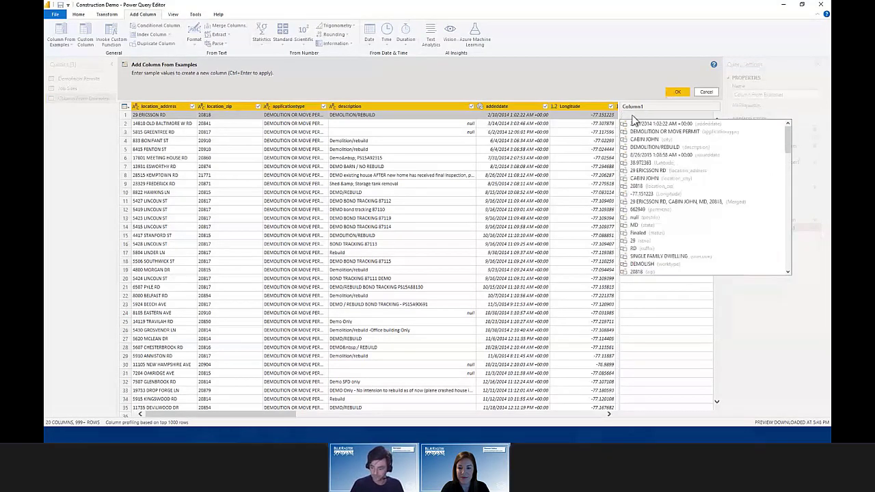
{"action": "type", "text": "29"}
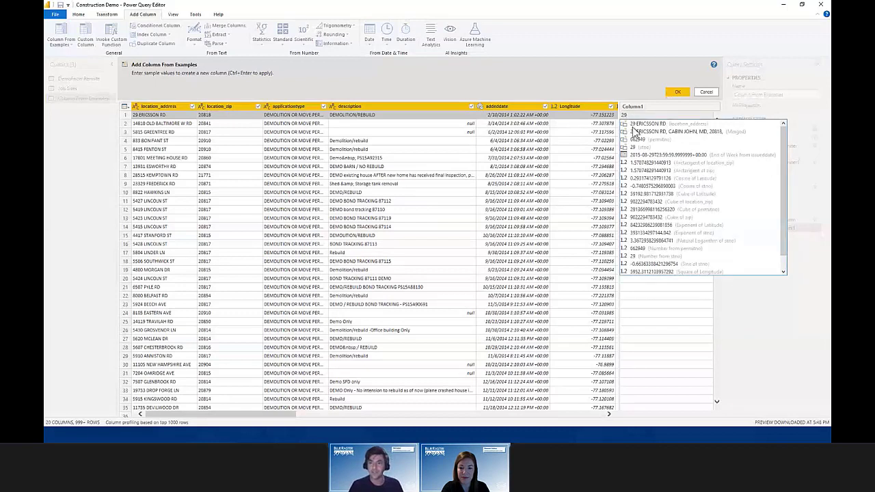
{"action": "left_click", "coordinate": [633, 125]}
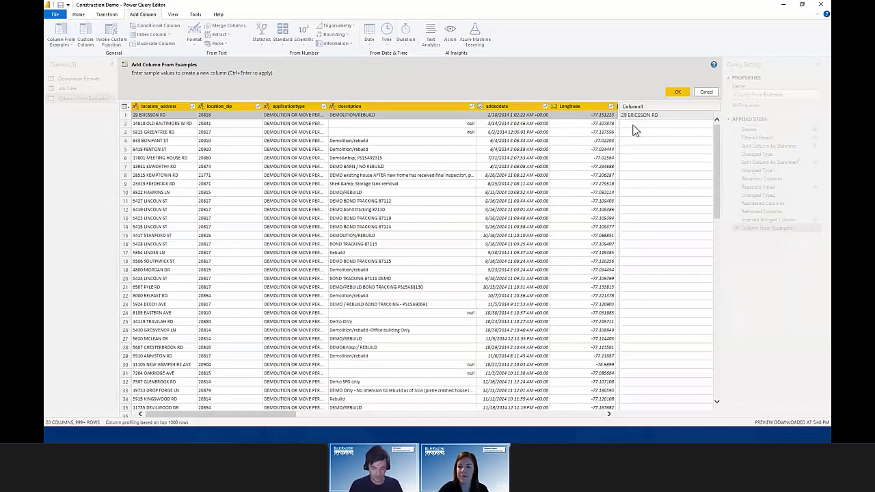
{"action": "type", "text": ","}
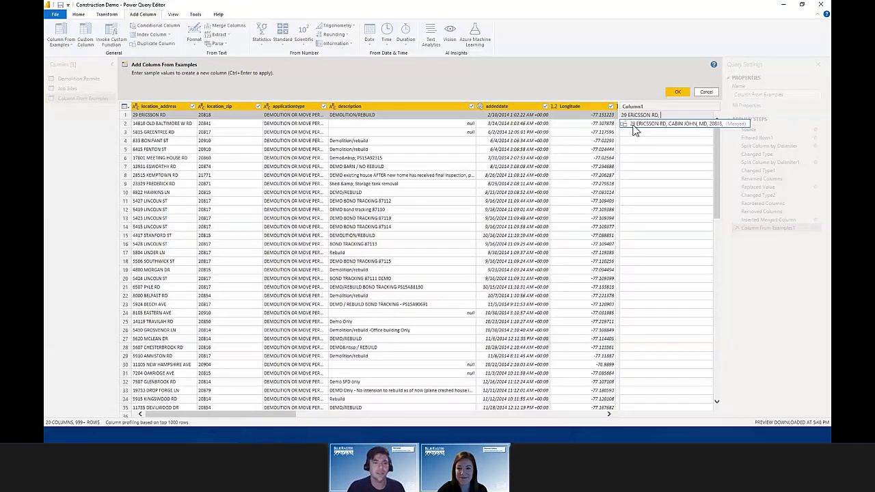
{"action": "key", "text": "Return"}
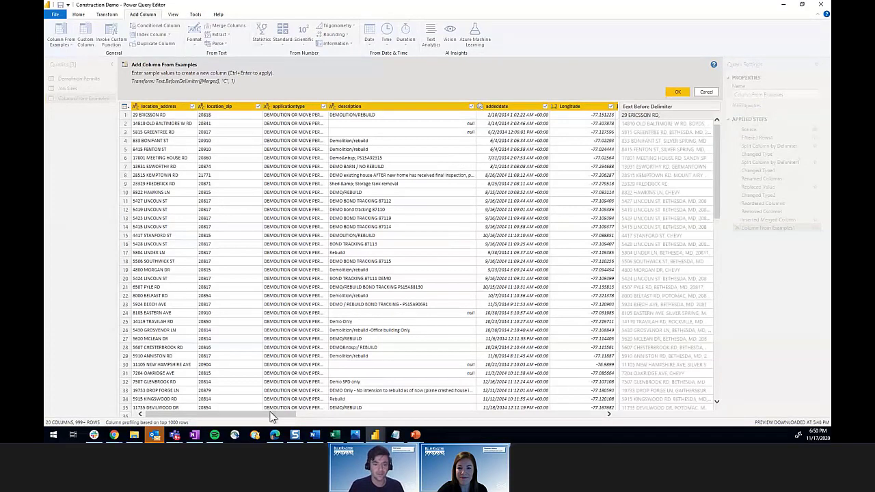
Step: Add the city, state and zip to the sample value, then cancel the example column
{"action": "left_click_drag", "start_coordinate": [273, 417], "coordinate": [389, 395]}
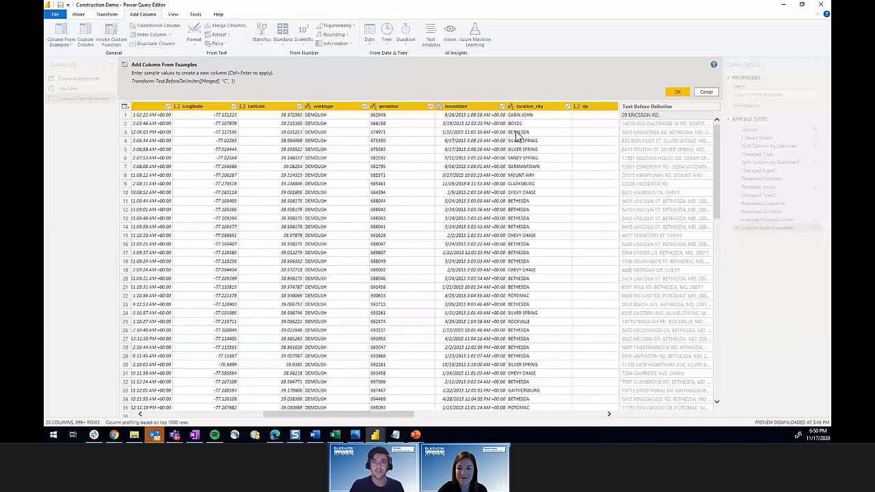
{"action": "left_click", "coordinate": [530, 116]}
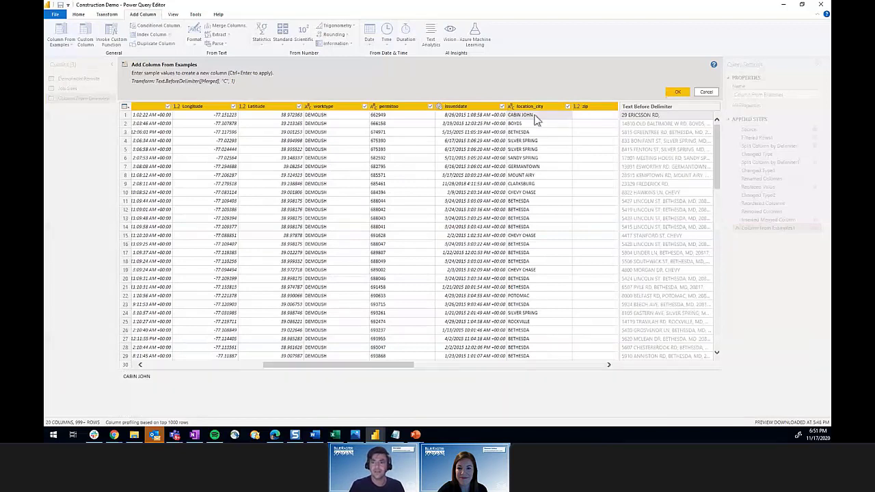
{"action": "double_click", "coordinate": [666, 115]}
{"action": "left_click", "coordinate": [668, 114]}
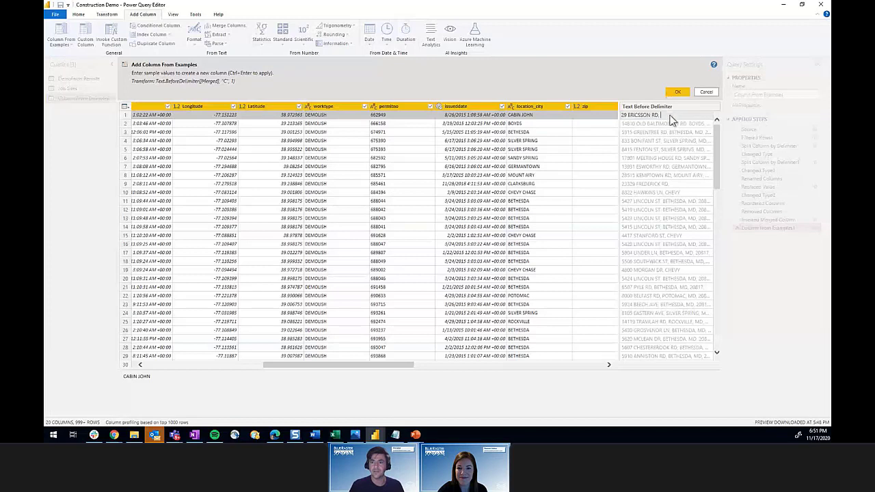
{"action": "type", "text": "cabin"}
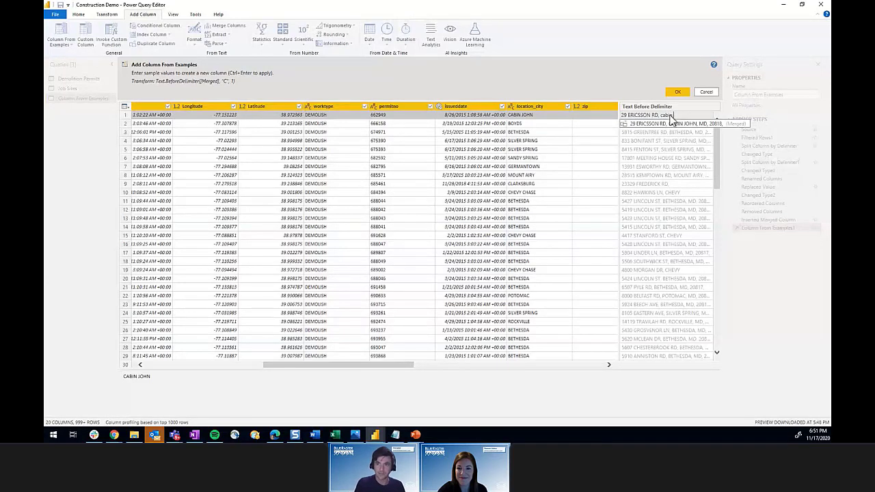
{"action": "type", "text": " John,"}
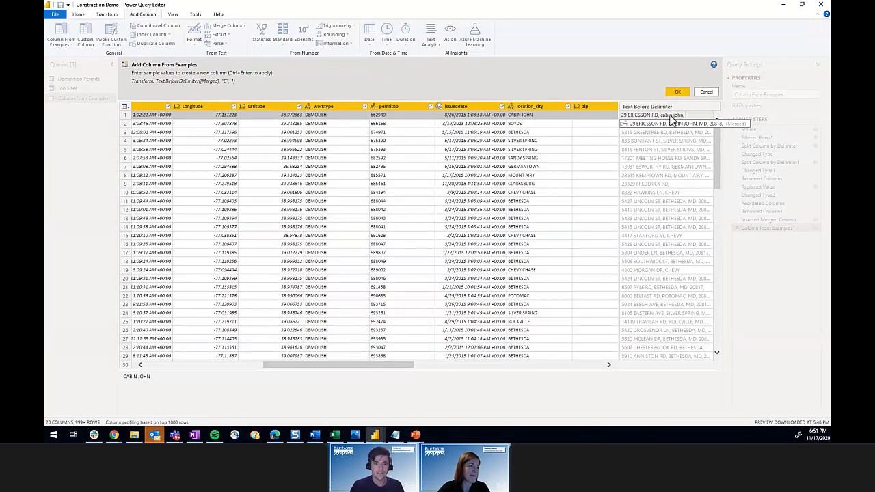
{"action": "left_click", "coordinate": [369, 366]}
{"action": "left_click_drag", "start_coordinate": [370, 369], "coordinate": [498, 354]}
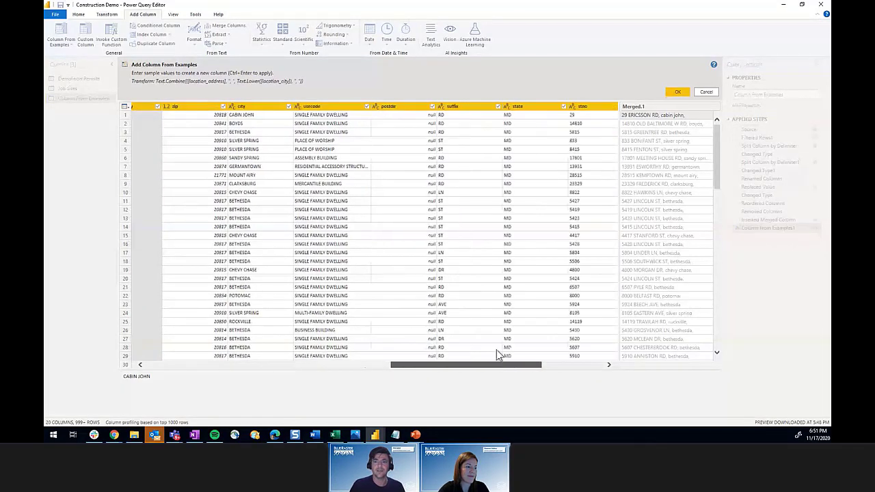
{"action": "left_click", "coordinate": [703, 118]}
{"action": "double_click", "coordinate": [697, 116]}
{"action": "left_click", "coordinate": [694, 116]}
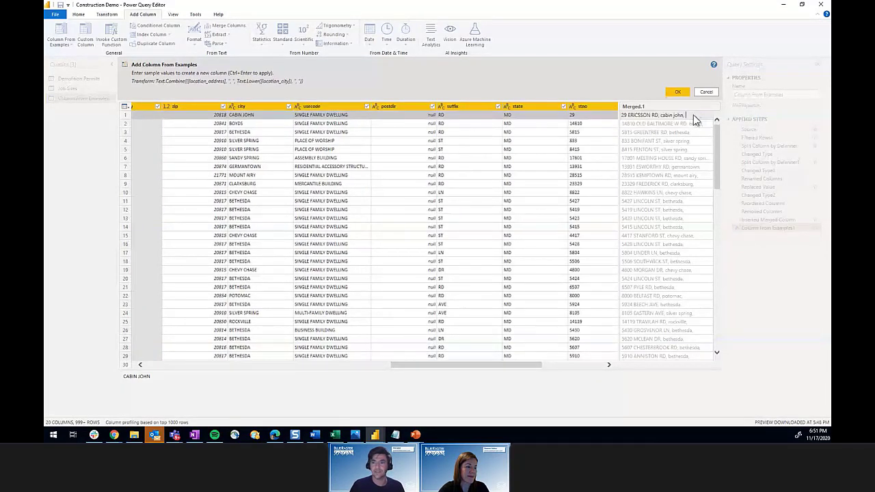
{"action": "type", "text": "md"}
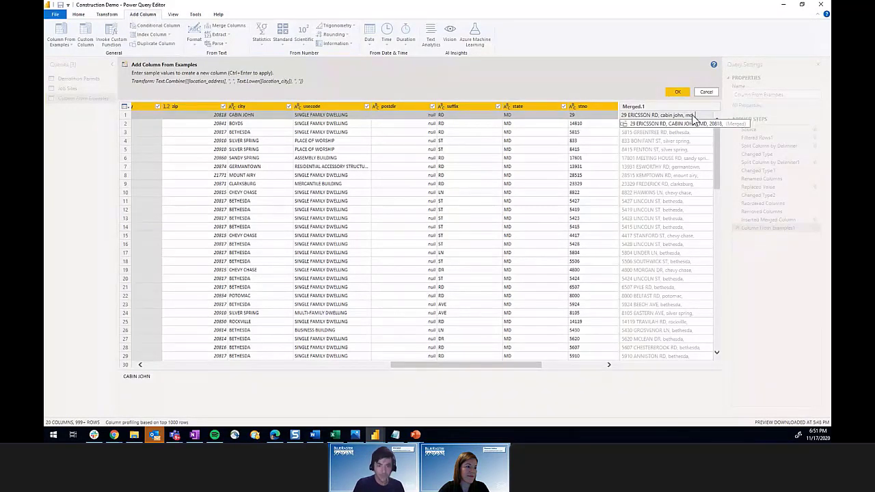
{"action": "type", "text": ", 20"}
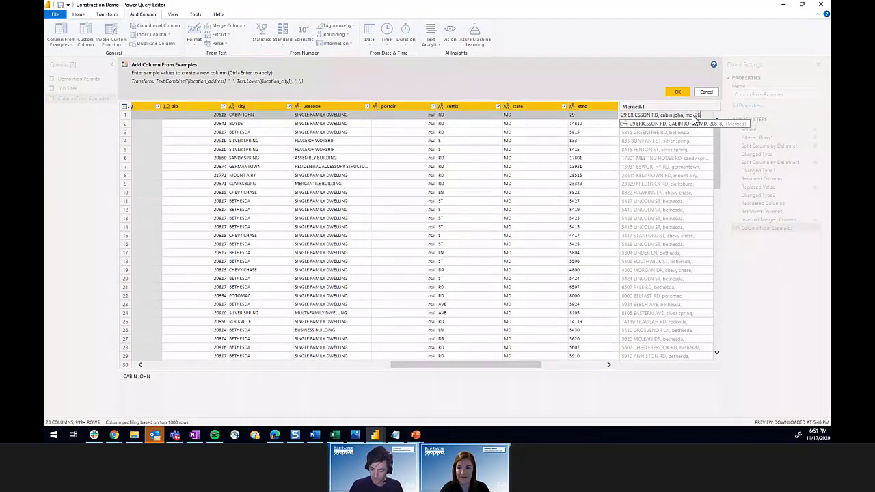
{"action": "type", "text": "818"}
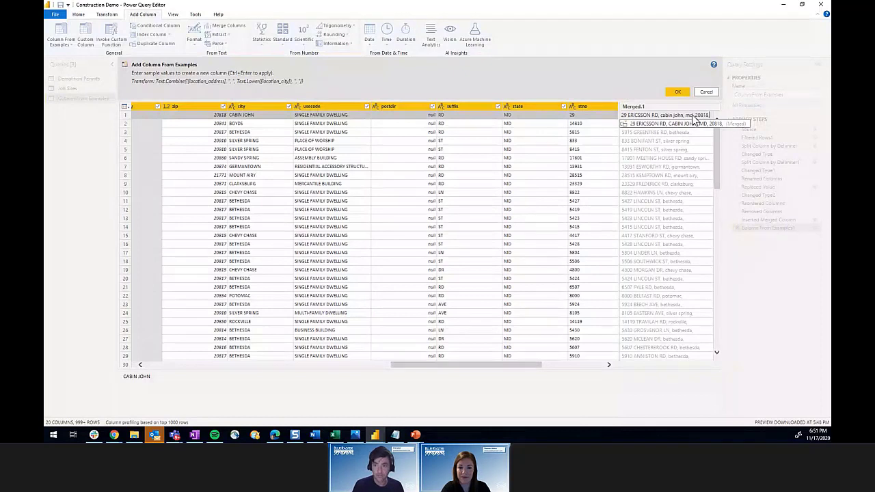
{"action": "type", "text": ","}
{"action": "key", "text": "Return"}
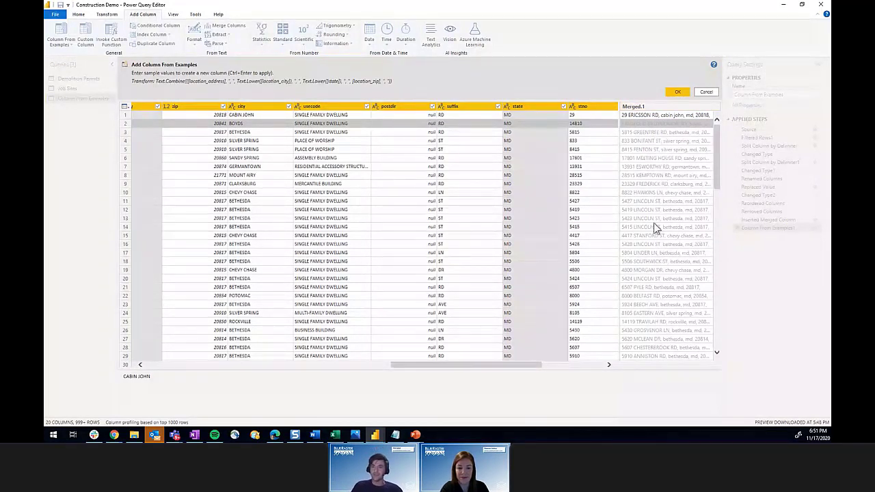
{"action": "left_click", "coordinate": [706, 92]}
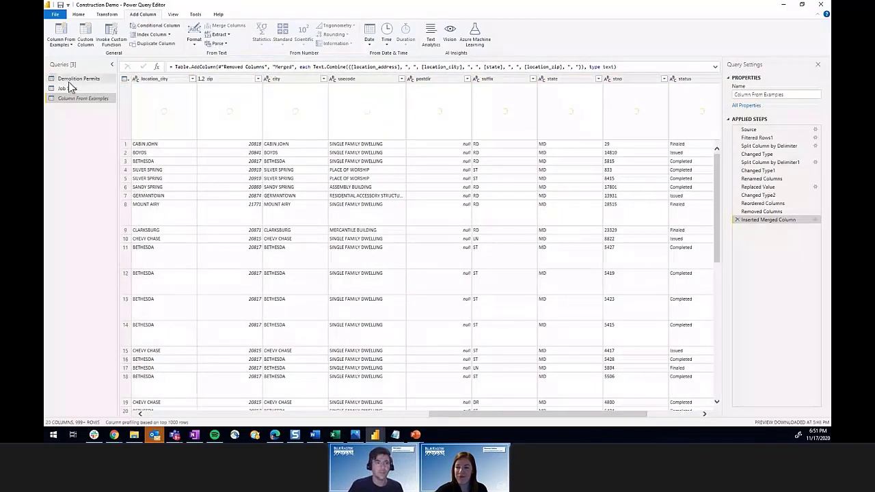
Step: Leave Power Query Editor and show the Choropleth page with the Permits per Zip Code map
{"action": "left_click", "coordinate": [783, 6]}
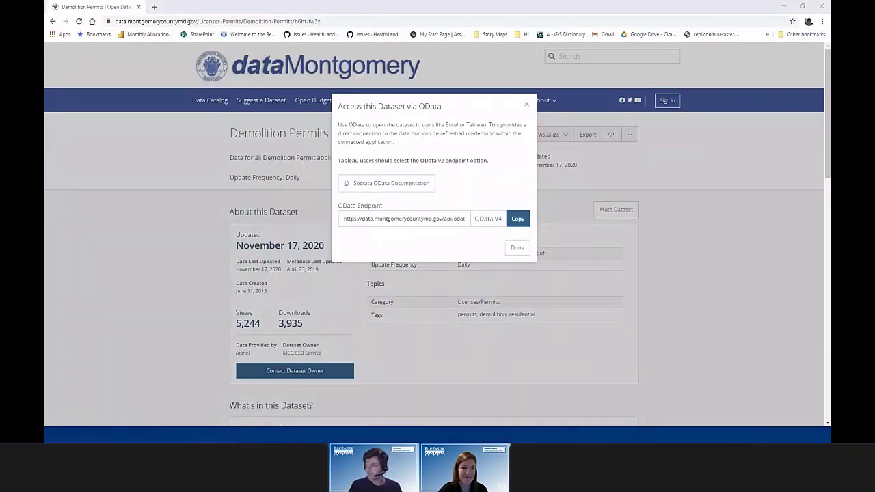
{"action": "left_click", "coordinate": [375, 435]}
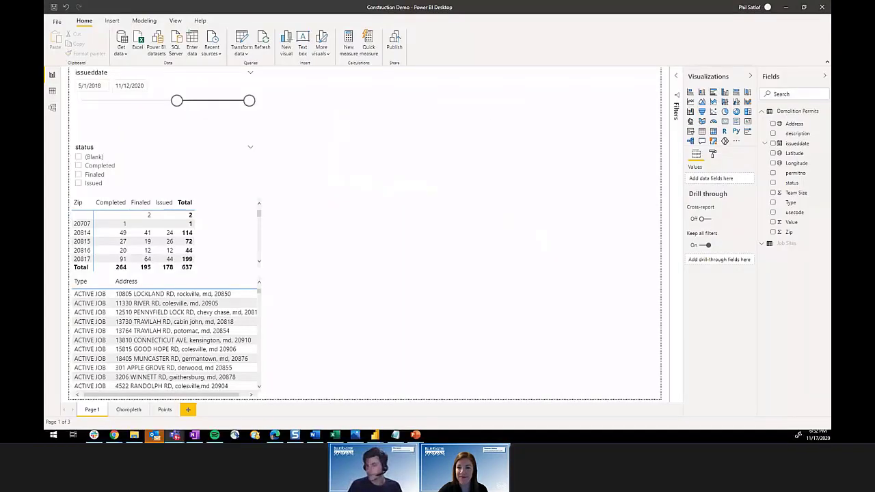
{"action": "left_click", "coordinate": [132, 408]}
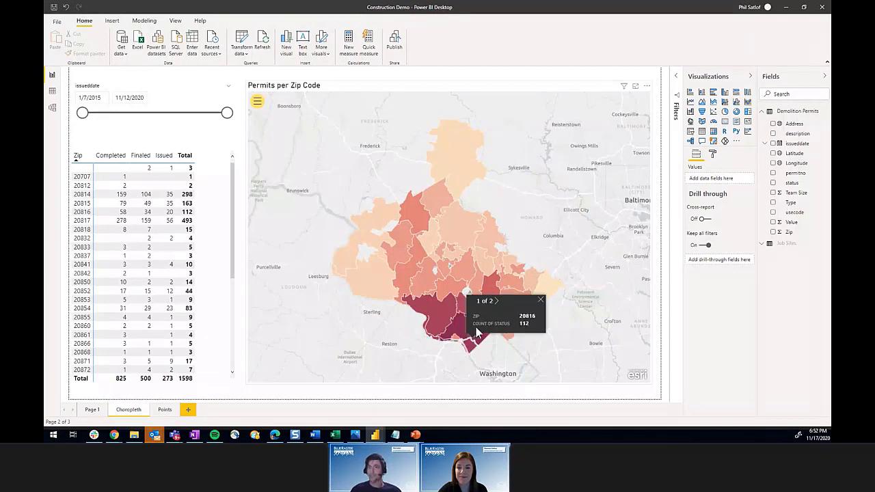
Step: Filter the map to zip 20817 and clear it, then widen Page 1's issueddate slicer to 1/7/2015
{"action": "mouse_move", "coordinate": [457, 331]}
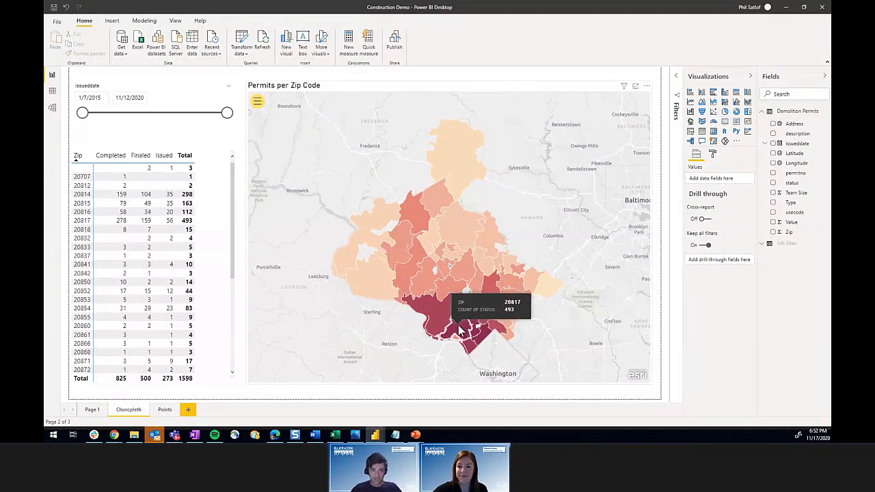
{"action": "left_click", "coordinate": [458, 330]}
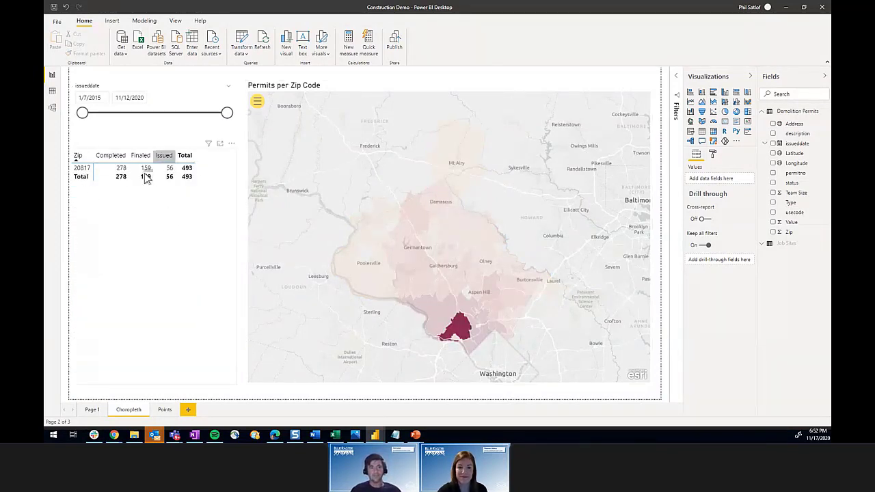
{"action": "left_click", "coordinate": [462, 333]}
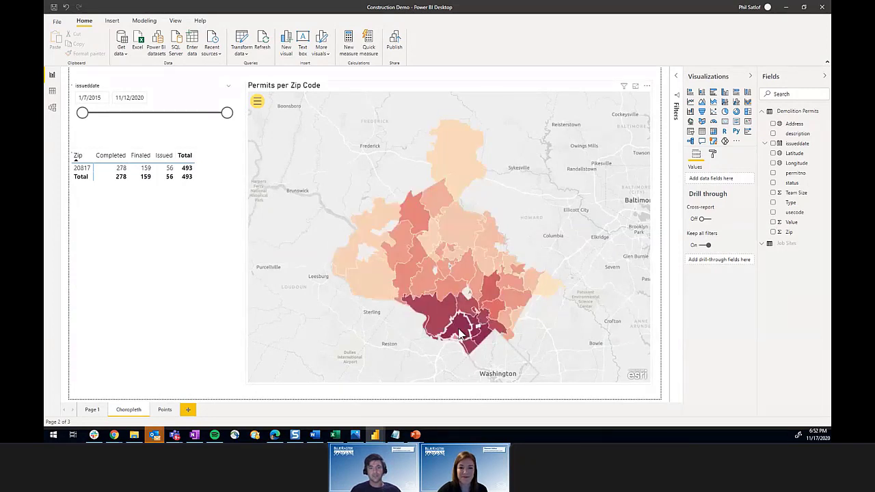
{"action": "left_click", "coordinate": [257, 103]}
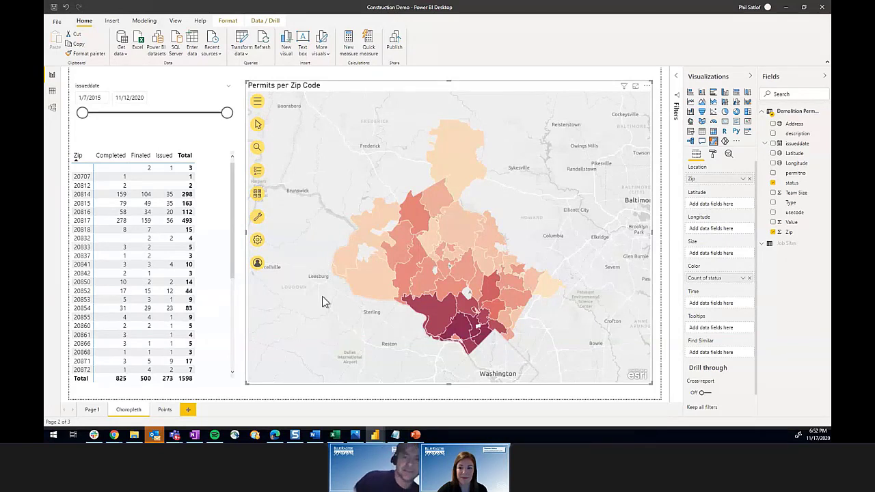
{"action": "left_click", "coordinate": [89, 410]}
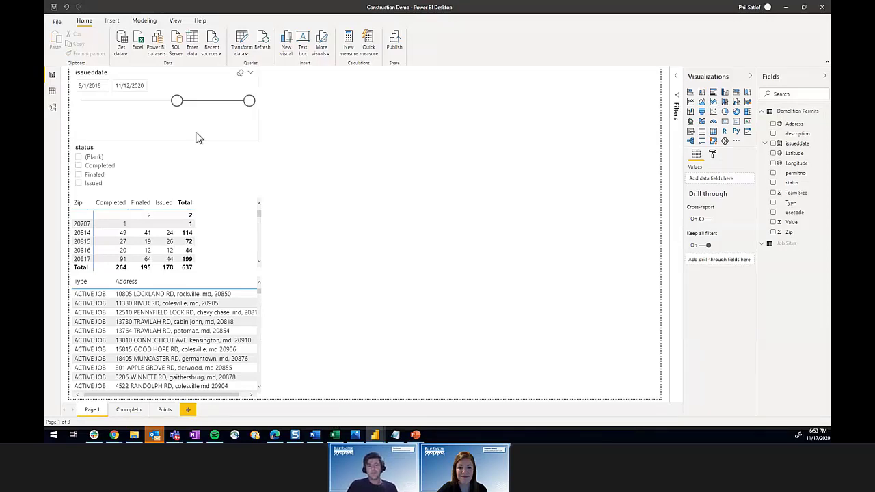
{"action": "left_click_drag", "start_coordinate": [176, 101], "coordinate": [71, 102]}
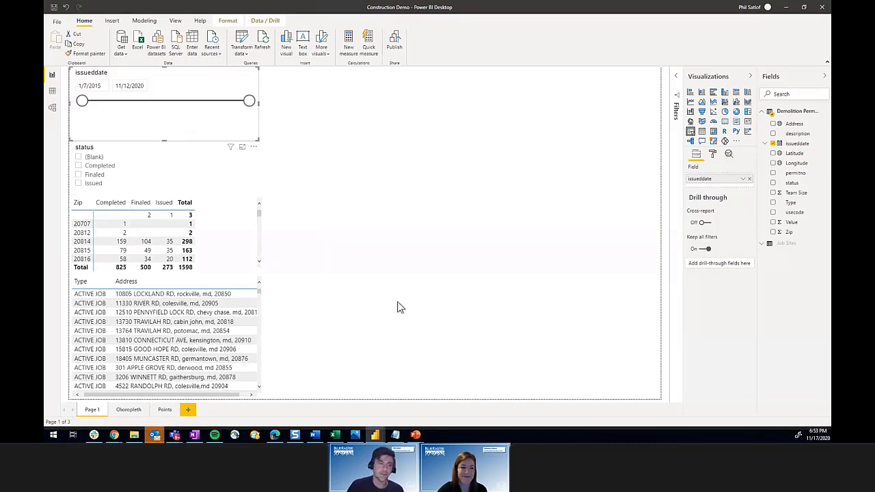
Step: Add an ArcGIS for Power BI map visual to Page 1, sized to fill the empty canvas
{"action": "left_click", "coordinate": [405, 261]}
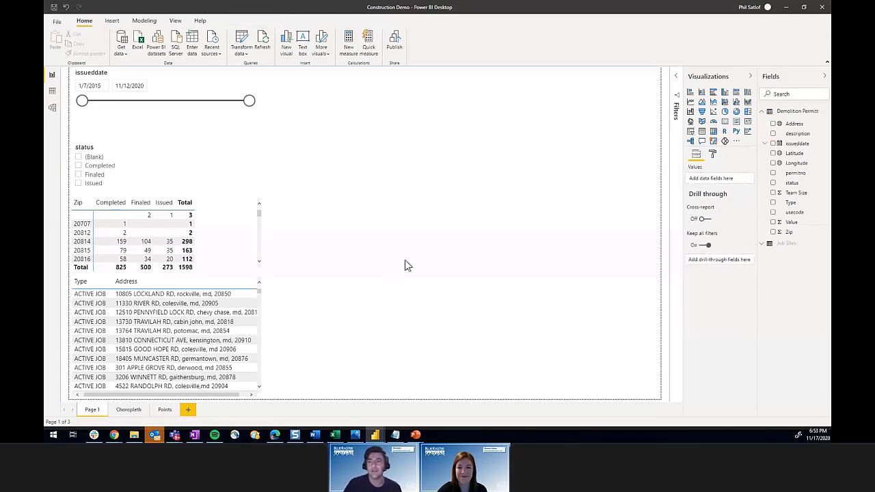
{"action": "left_click", "coordinate": [715, 141]}
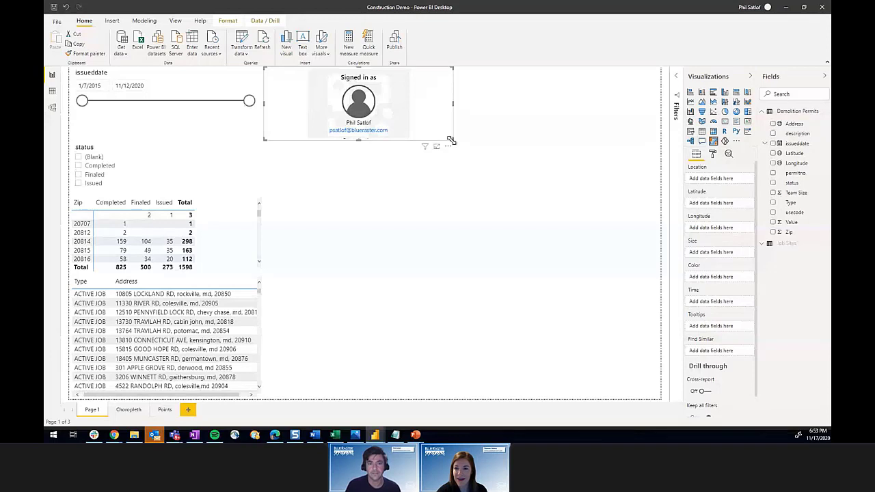
{"action": "left_click_drag", "start_coordinate": [451, 140], "coordinate": [662, 404]}
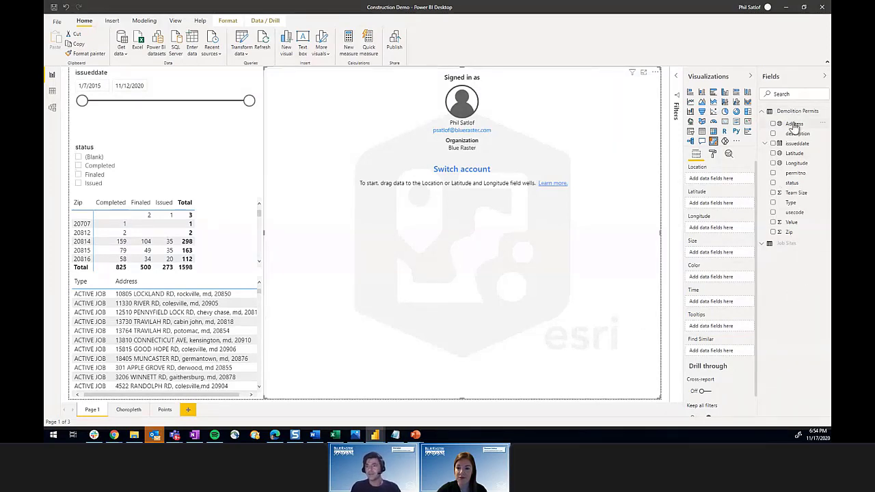
Step: Put Address in the map's Location well, keeping the location type country as World
{"action": "left_click_drag", "start_coordinate": [794, 125], "coordinate": [718, 184]}
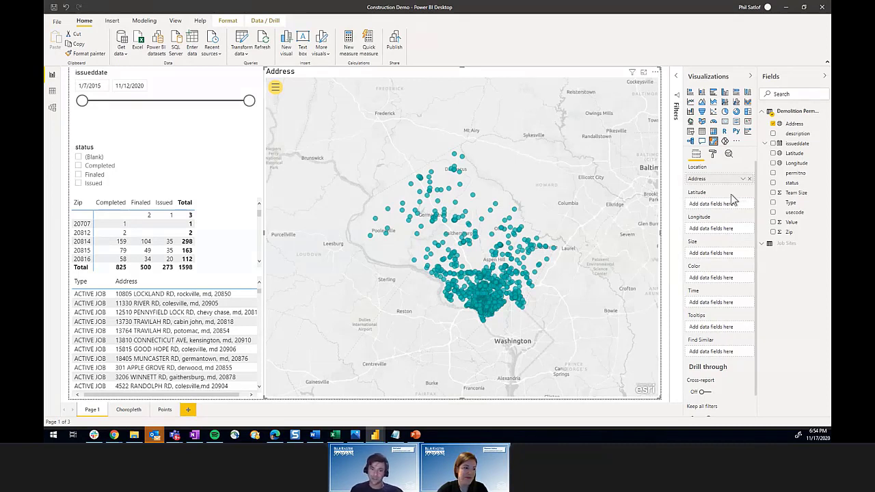
{"action": "left_click", "coordinate": [713, 154]}
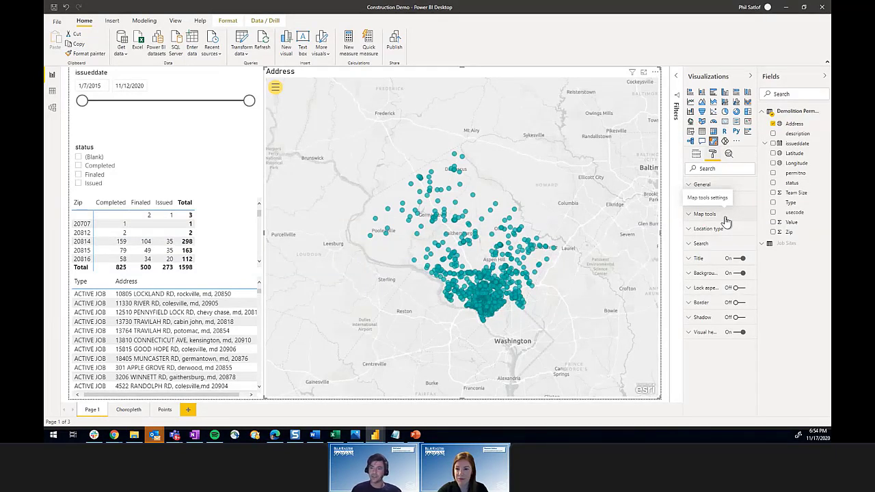
{"action": "left_click", "coordinate": [724, 231]}
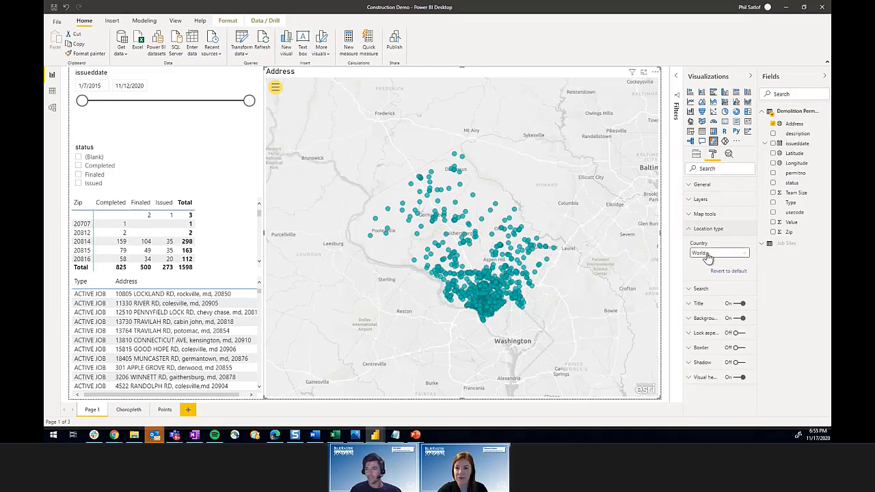
{"action": "left_click", "coordinate": [745, 254]}
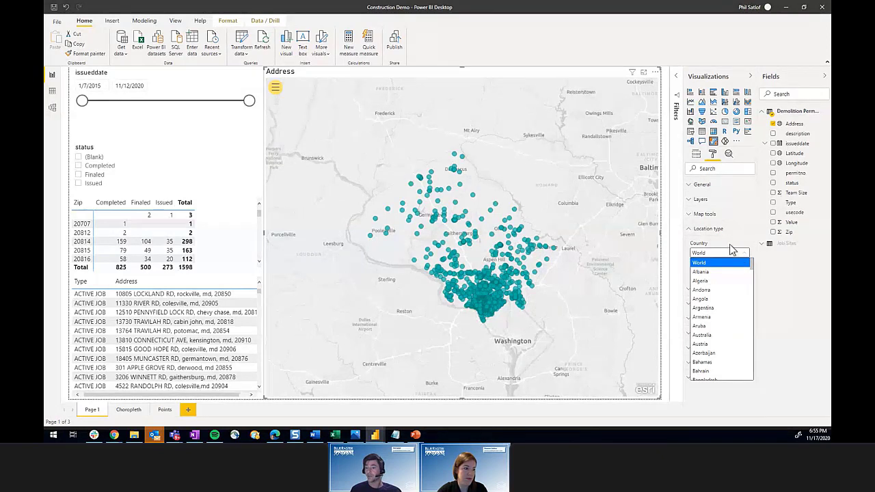
{"action": "left_click", "coordinate": [732, 251]}
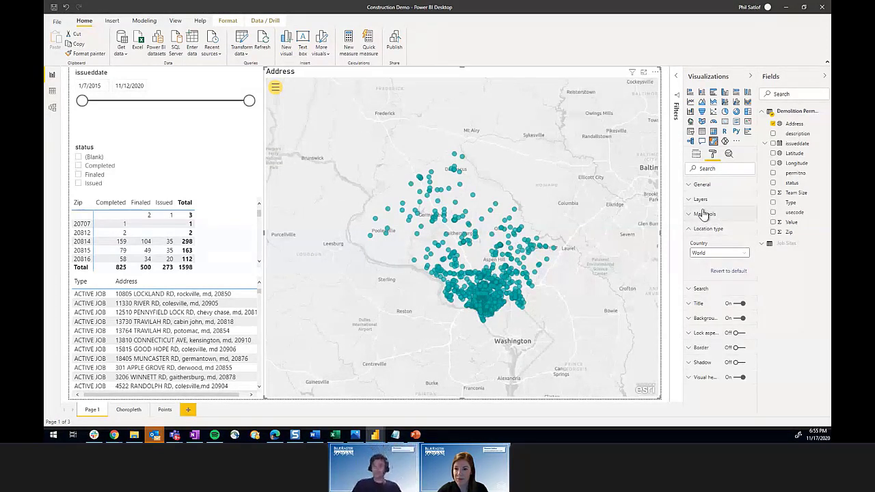
{"action": "left_click", "coordinate": [697, 155]}
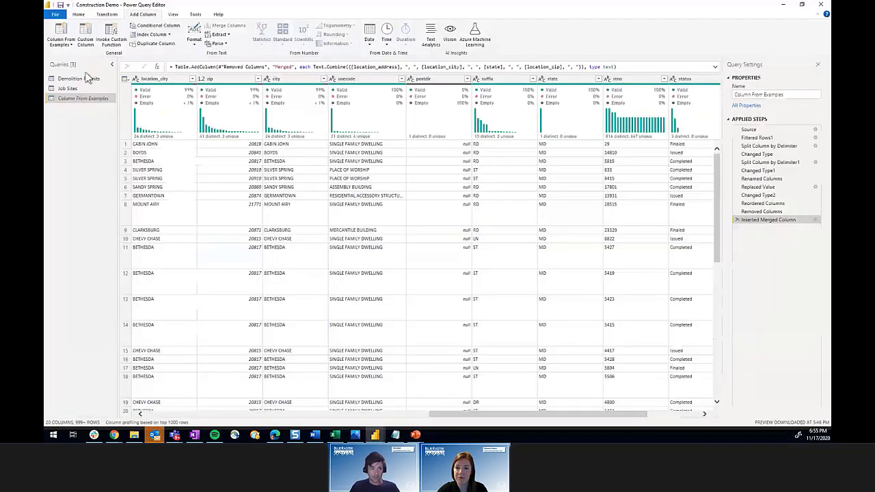
Step: Inspect the Job Sites query's table, then put the editor away to see the permit map
{"action": "left_click", "coordinate": [65, 90]}
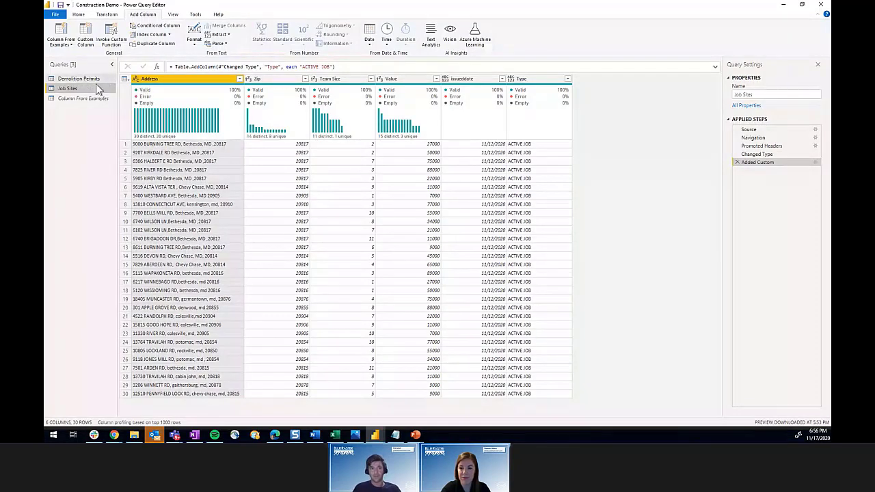
{"action": "left_click", "coordinate": [781, 6]}
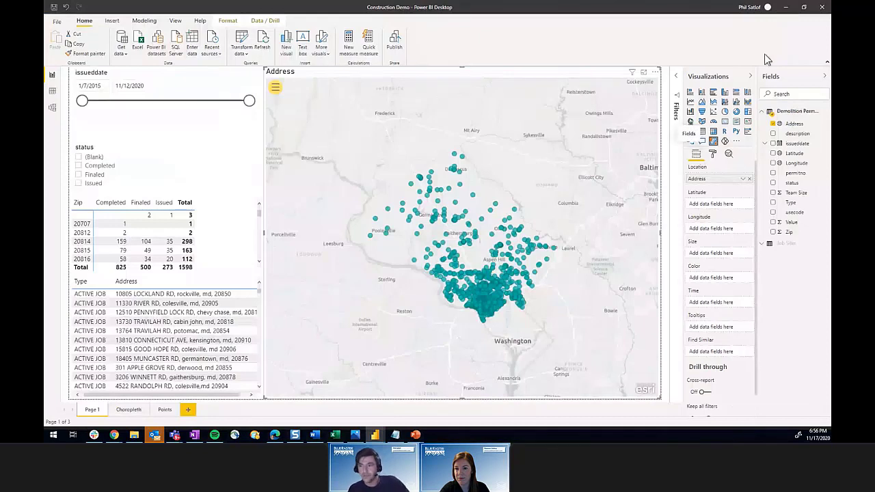
Step: Put Type in the map's Color well and Team Size in its Size well
{"action": "left_click_drag", "start_coordinate": [793, 205], "coordinate": [712, 282]}
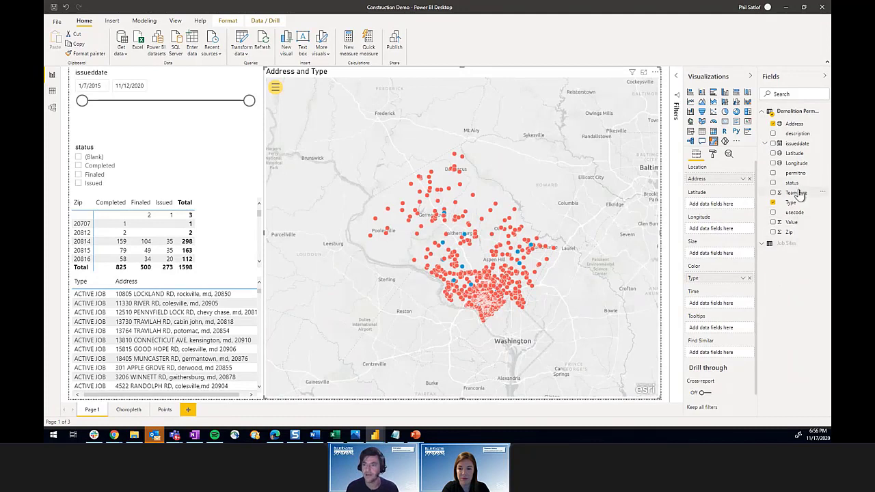
{"action": "left_click_drag", "start_coordinate": [797, 195], "coordinate": [725, 258]}
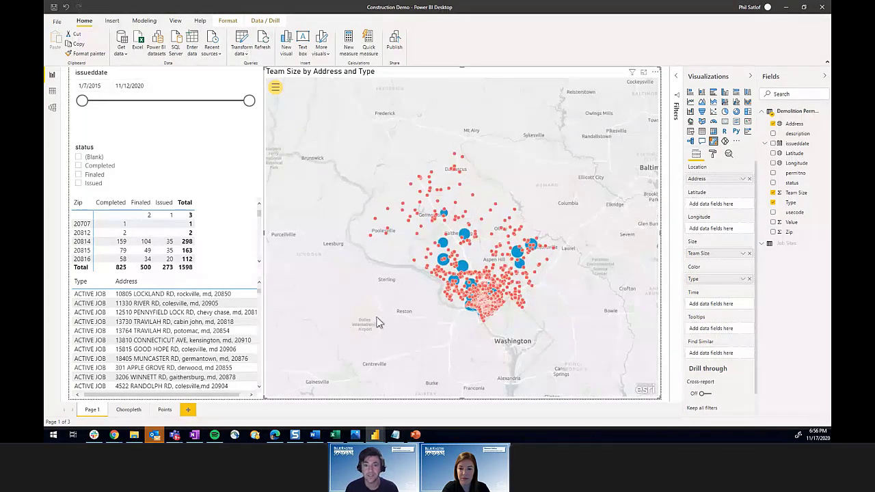
{"action": "scroll", "coordinate": [463, 267], "scroll_direction": "up", "scroll_amount": 4}
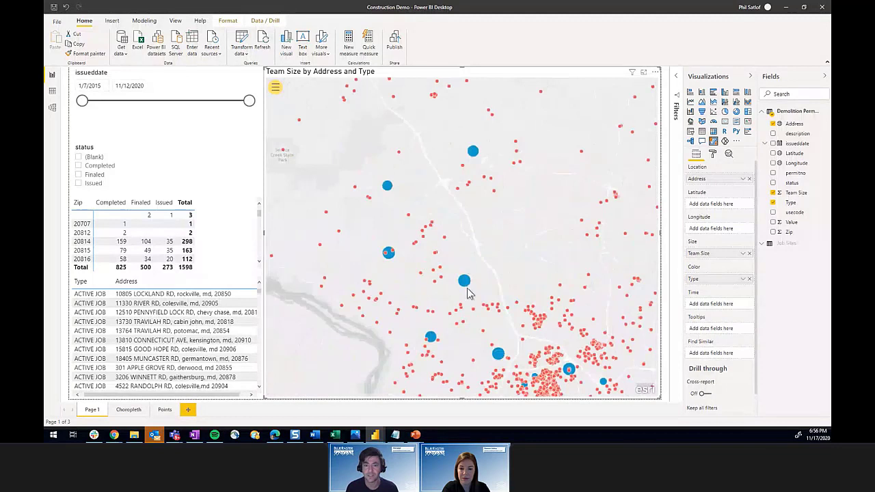
{"action": "scroll", "coordinate": [469, 291], "scroll_direction": "up", "scroll_amount": 3}
{"action": "left_click_drag", "start_coordinate": [482, 237], "coordinate": [463, 151]}
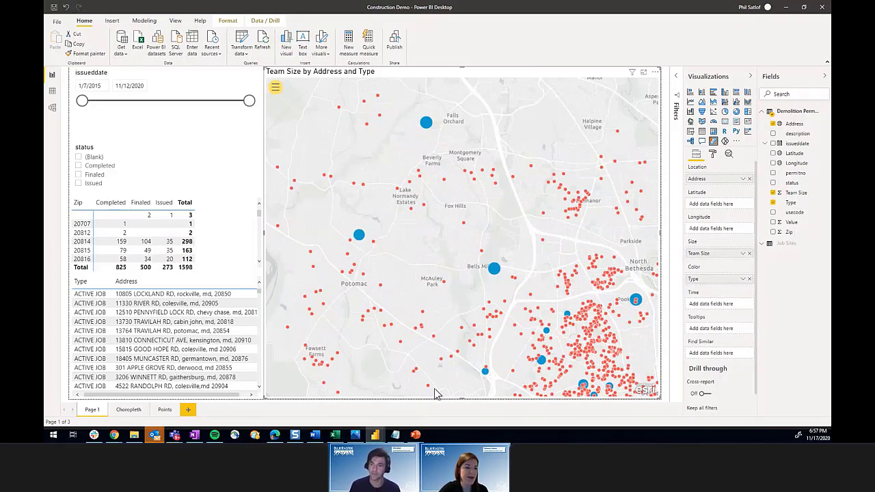
Step: Replace Team Size with Value for point size, keeping Type as the point colour
{"action": "left_click", "coordinate": [774, 203]}
{"action": "left_click_drag", "start_coordinate": [747, 256], "coordinate": [715, 264]}
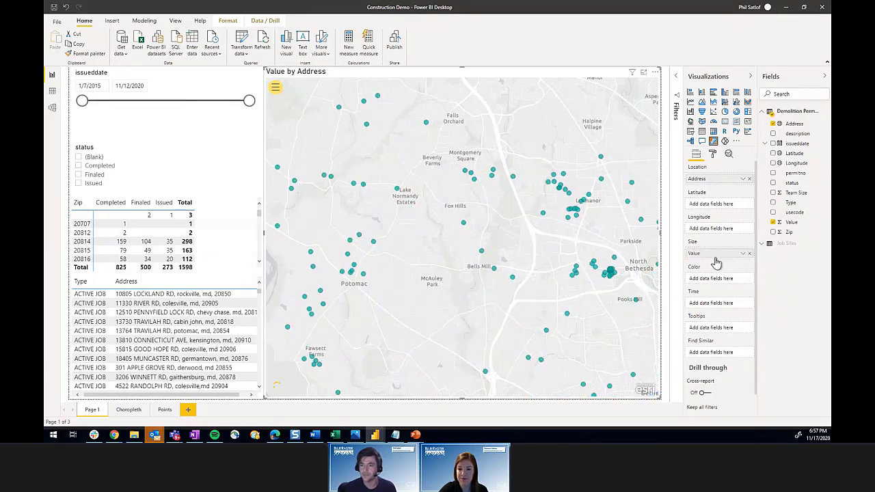
{"action": "left_click_drag", "start_coordinate": [776, 218], "coordinate": [723, 279]}
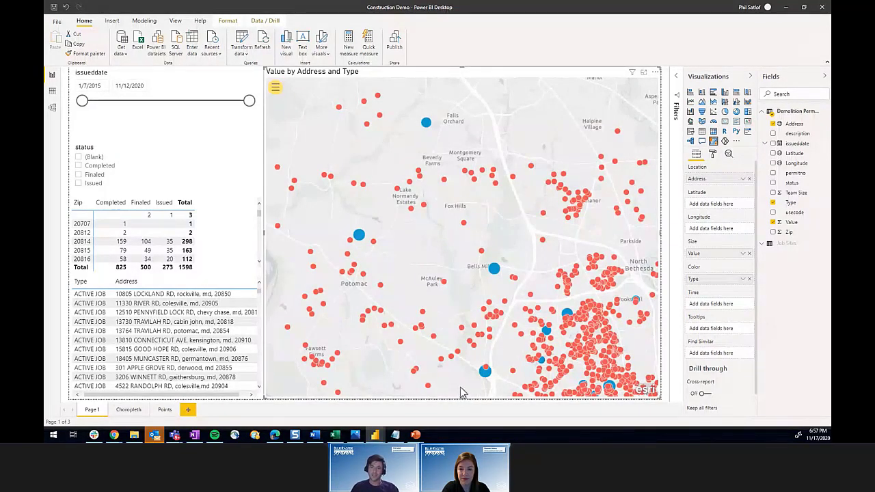
Step: Narrow the issueddate slicer to 10/31/2018–11/12/2020 and pan the map to show Washington
{"action": "left_click_drag", "start_coordinate": [464, 393], "coordinate": [409, 283]}
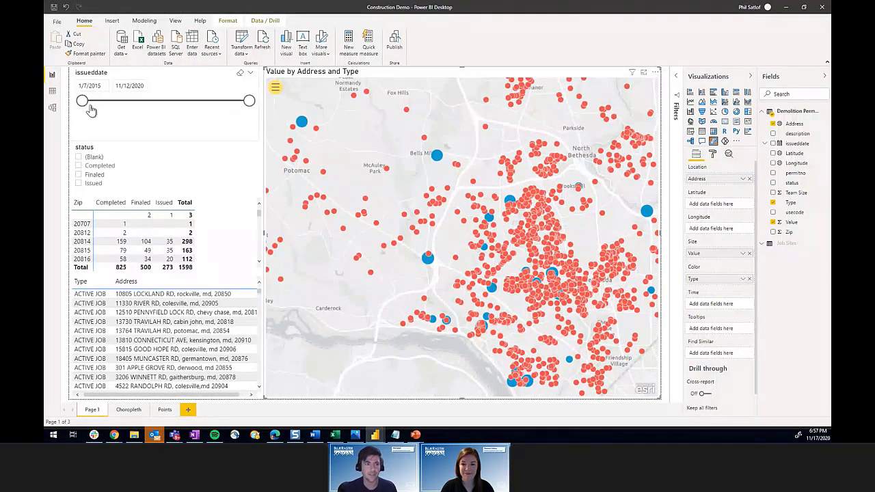
{"action": "left_click_drag", "start_coordinate": [86, 107], "coordinate": [192, 126]}
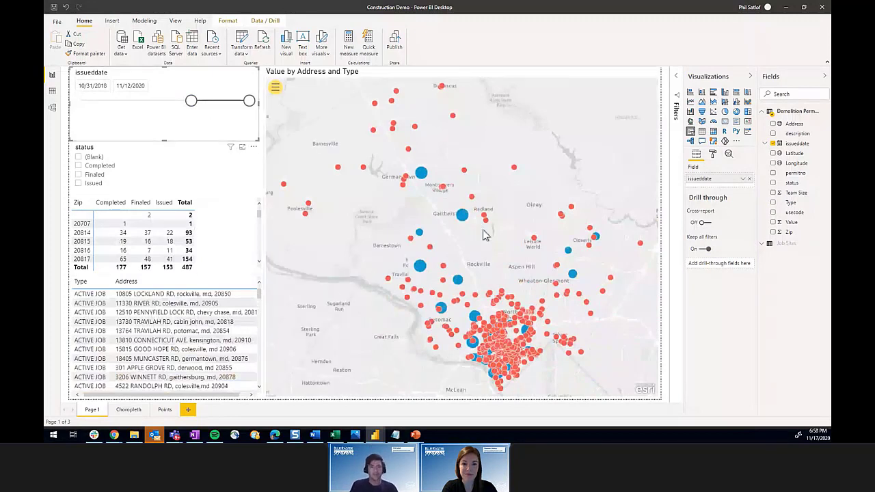
{"action": "left_click_drag", "start_coordinate": [559, 381], "coordinate": [553, 317]}
{"action": "left_click", "coordinate": [553, 321]}
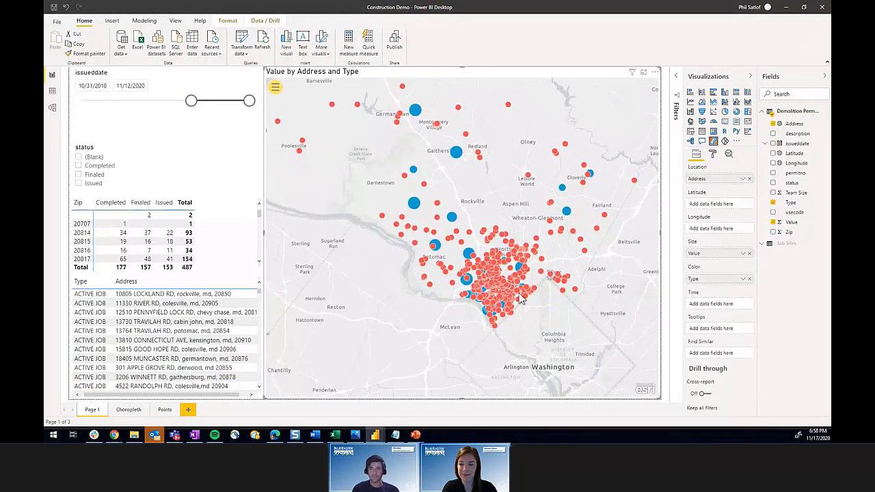
Step: Expand the map tools, collapse Visualizations, then try single-point and area selection near Rockville
{"action": "left_click", "coordinate": [276, 89]}
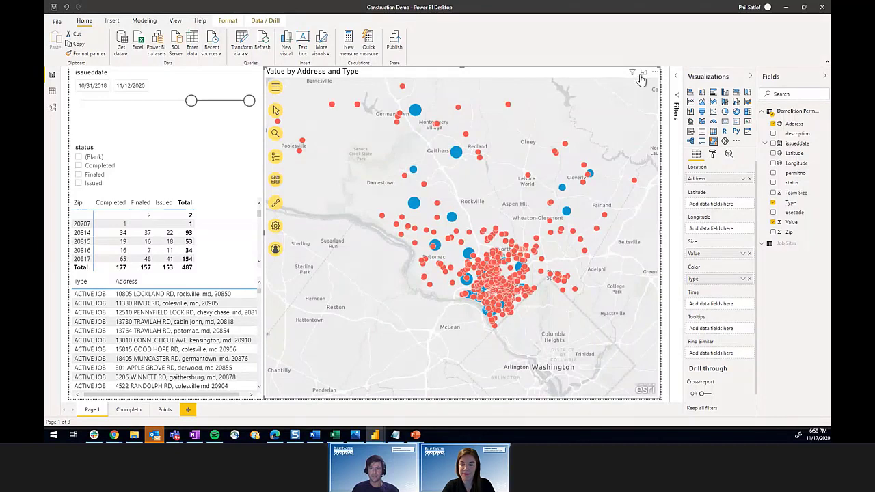
{"action": "left_click", "coordinate": [750, 76]}
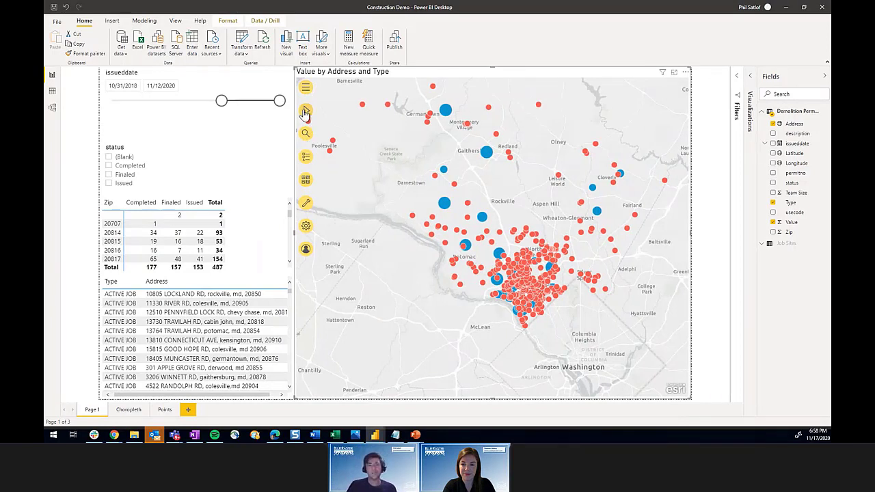
{"action": "mouse_move", "coordinate": [306, 113]}
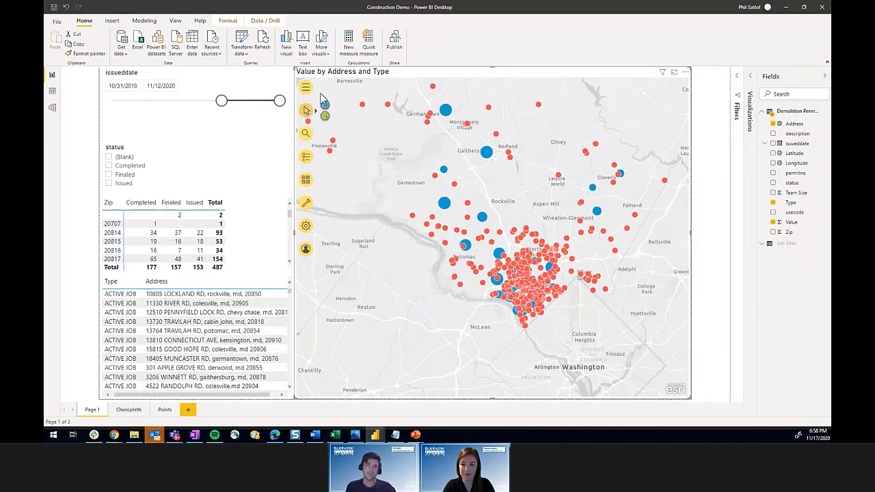
{"action": "left_click", "coordinate": [444, 205]}
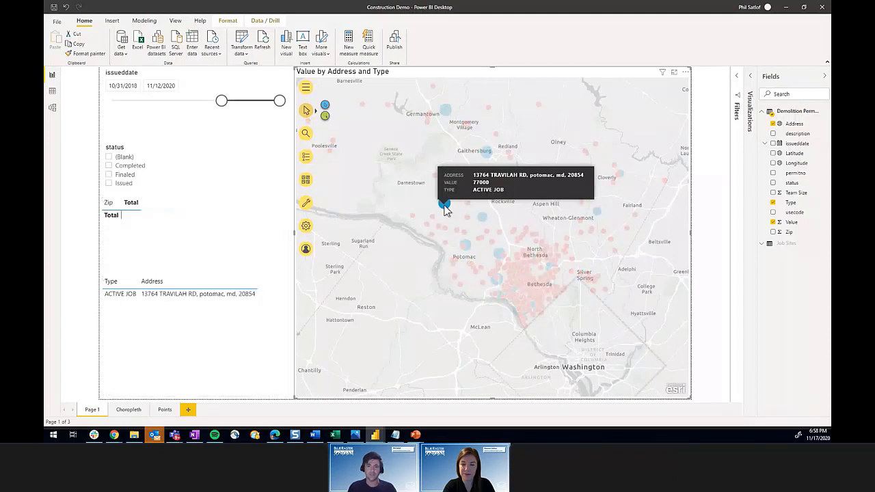
{"action": "left_click", "coordinate": [445, 206]}
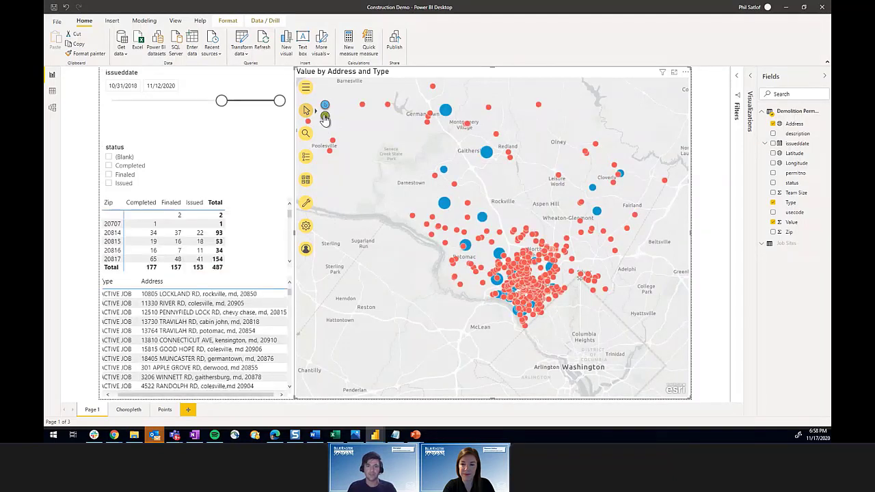
{"action": "left_click_drag", "start_coordinate": [405, 157], "coordinate": [518, 225]}
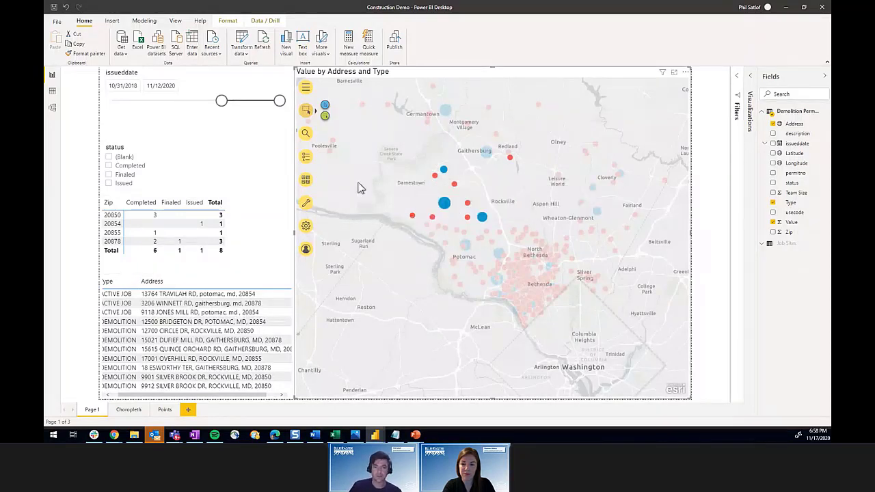
{"action": "left_click", "coordinate": [423, 196]}
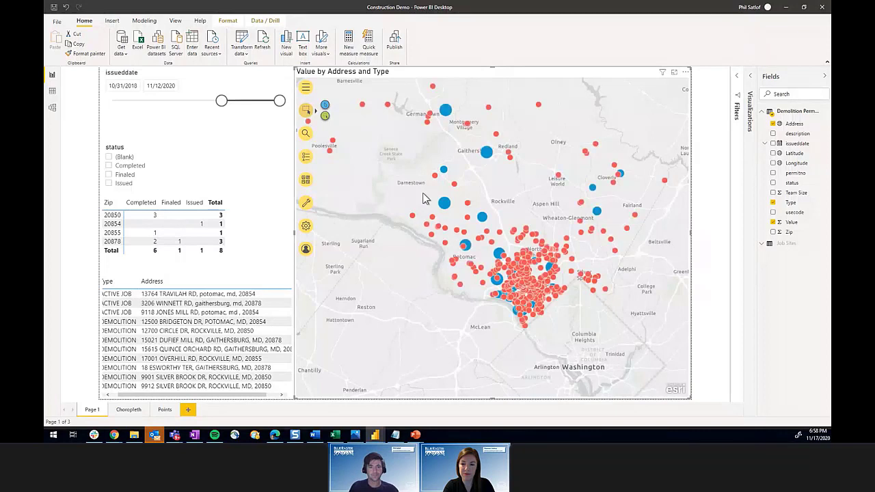
Step: Search the map for a Cabin John street address, pick the match, and close the callout
{"action": "left_click", "coordinate": [306, 135]}
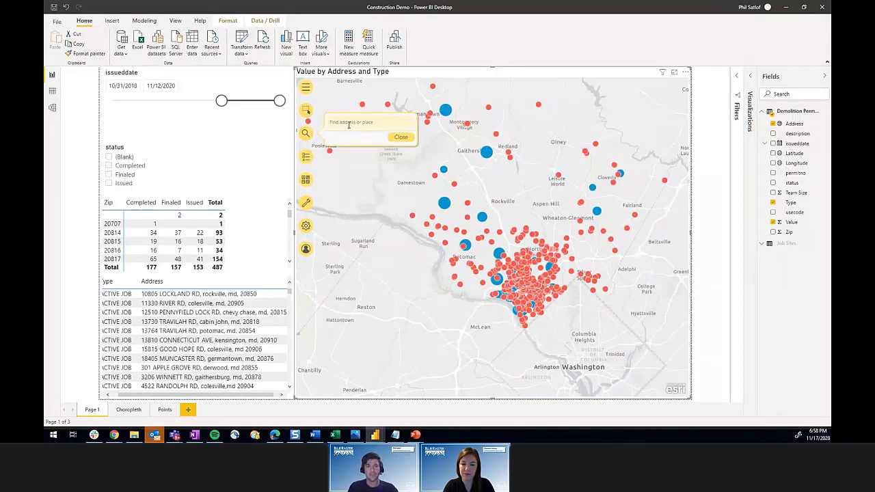
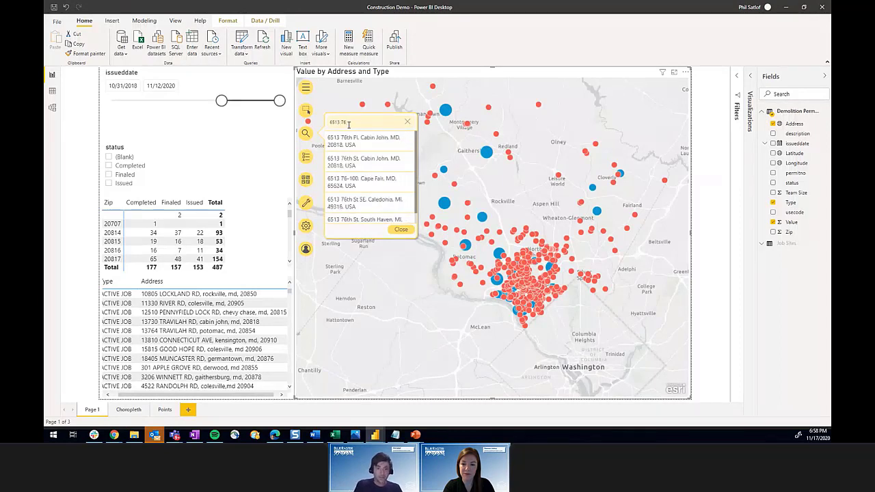
{"action": "left_click", "coordinate": [358, 141]}
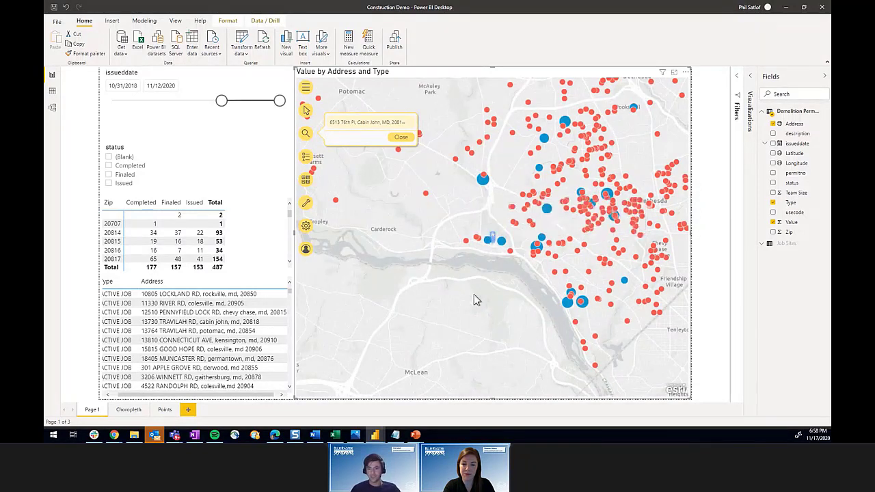
{"action": "left_click", "coordinate": [402, 139]}
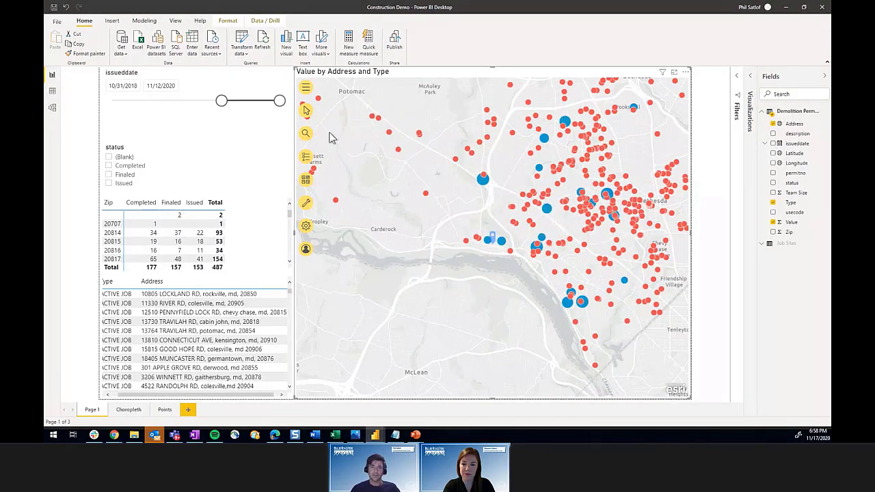
Step: Remove the search pin layer from the Layers list, then open the Address layer's options
{"action": "left_click", "coordinate": [306, 159]}
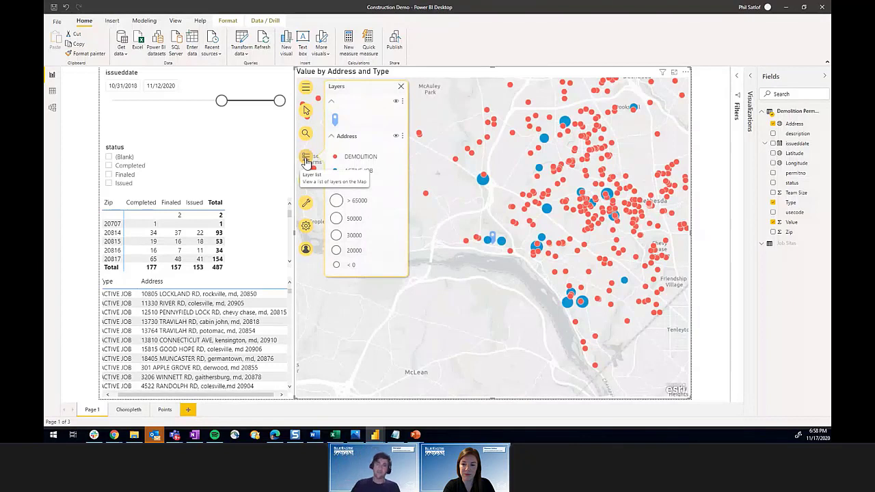
{"action": "left_click", "coordinate": [396, 104]}
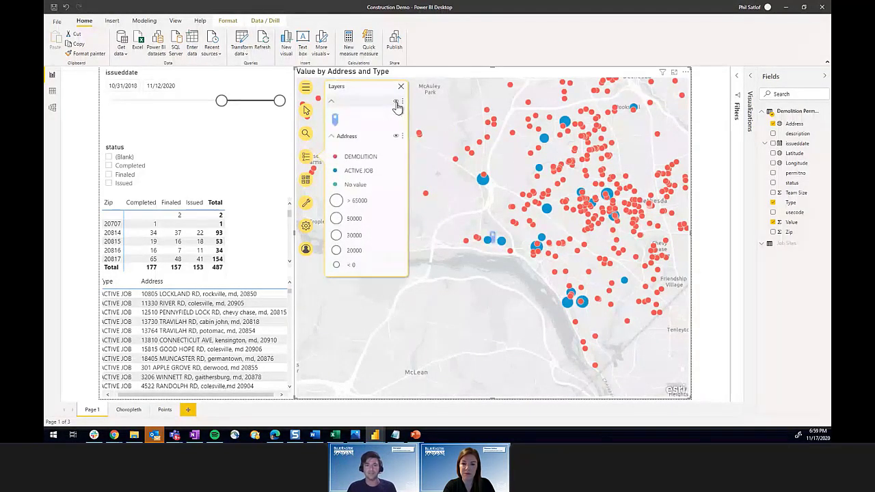
{"action": "left_click", "coordinate": [400, 102]}
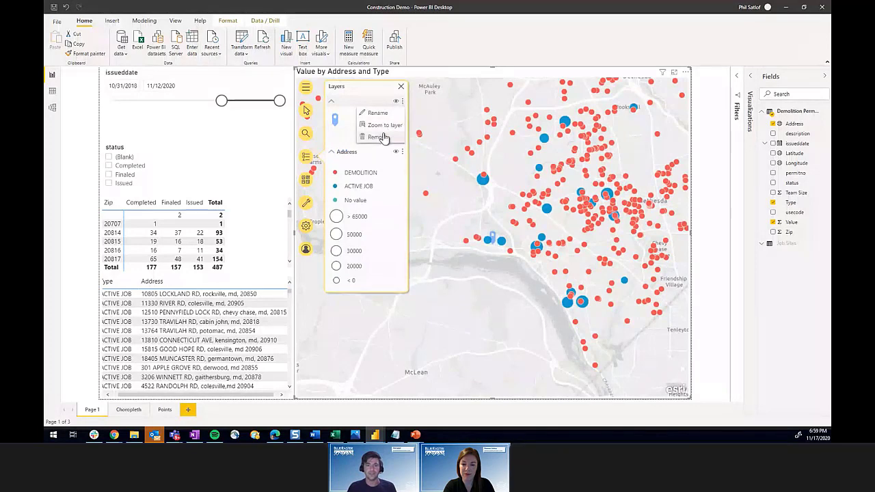
{"action": "left_click", "coordinate": [383, 137]}
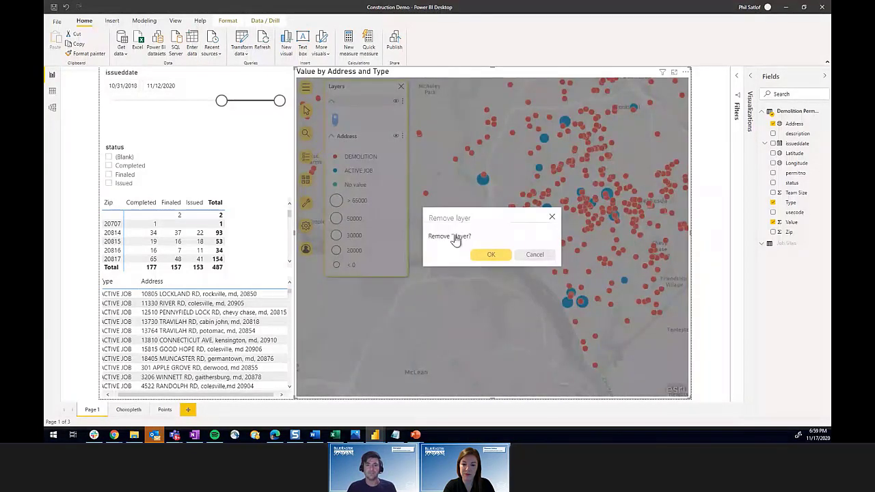
{"action": "left_click", "coordinate": [485, 254]}
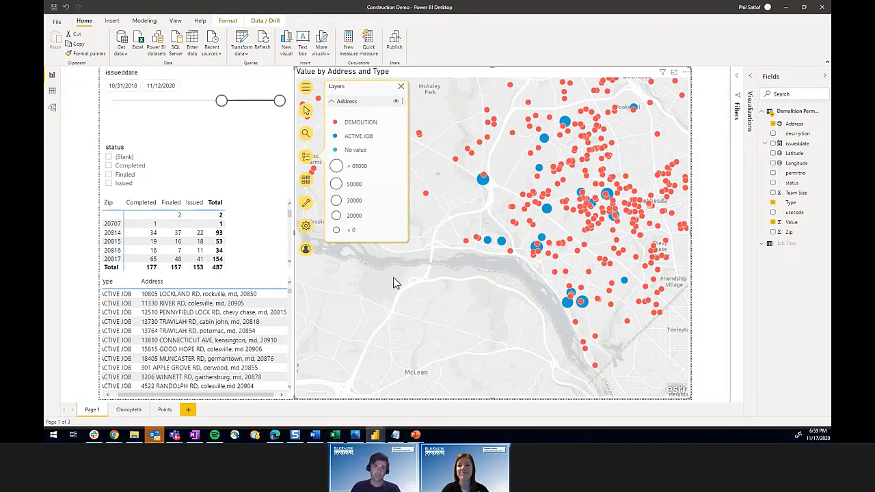
{"action": "left_click", "coordinate": [403, 102]}
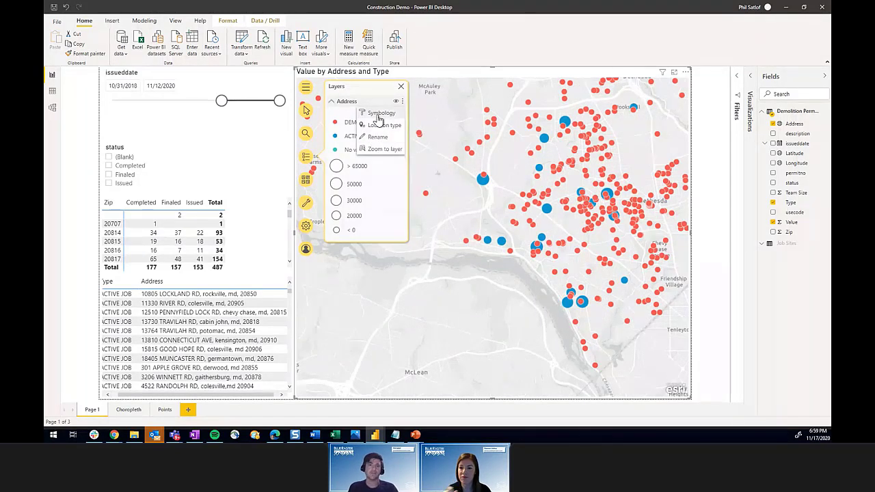
Step: Preview Location Only, Heat Map, Size and Color symbol styles on the Address layer
{"action": "left_click", "coordinate": [379, 118]}
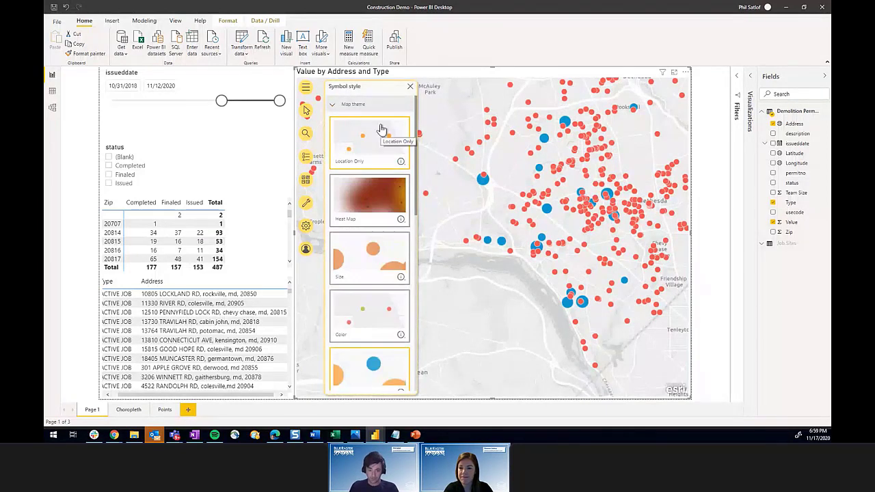
{"action": "left_click", "coordinate": [382, 134]}
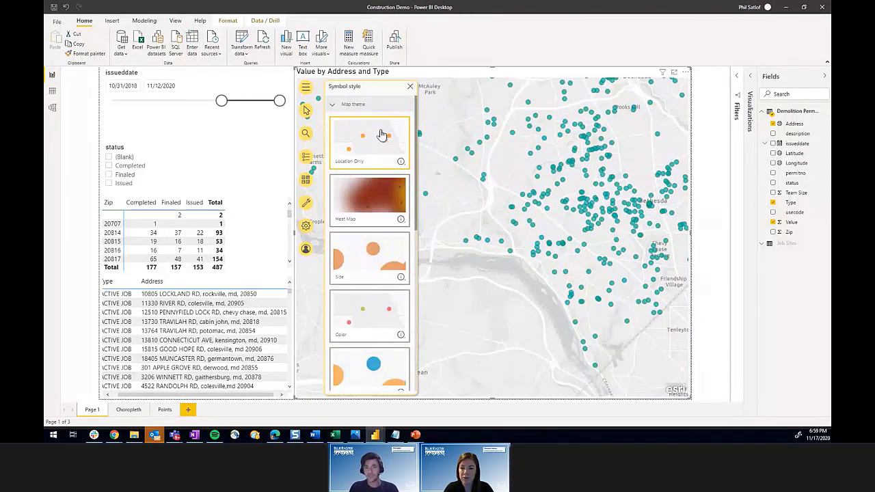
{"action": "left_click", "coordinate": [382, 199]}
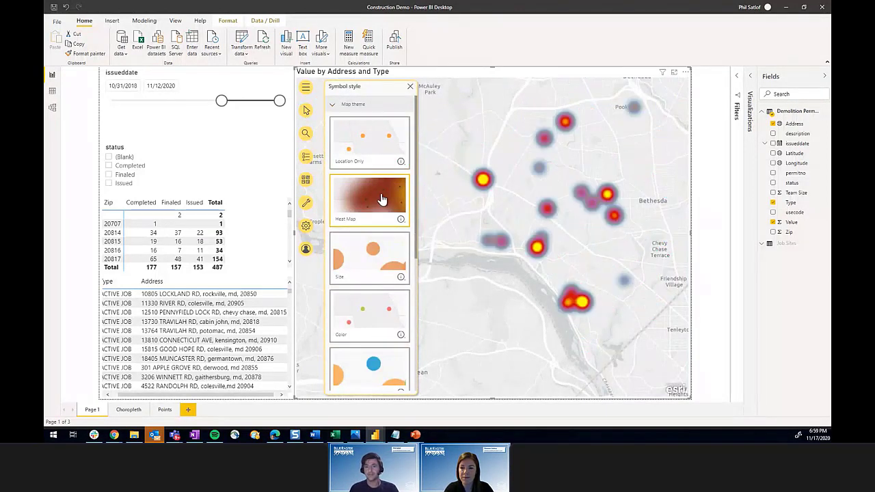
{"action": "left_click", "coordinate": [373, 256]}
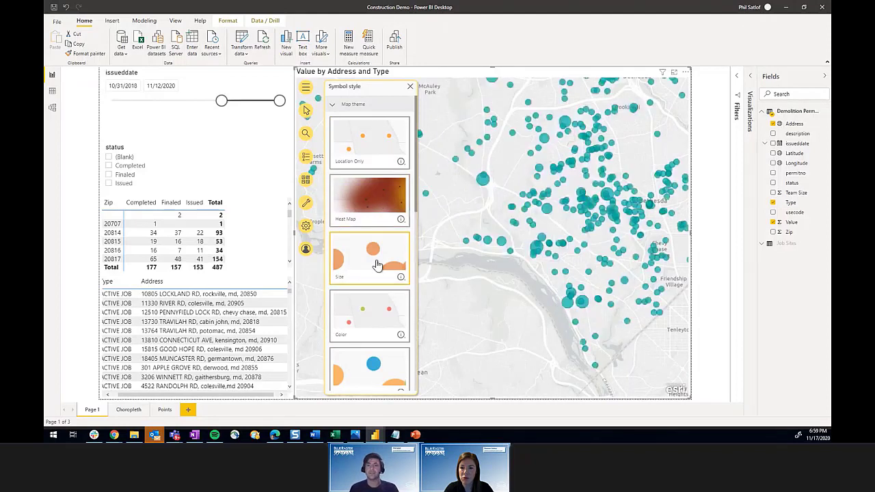
{"action": "left_click", "coordinate": [374, 308]}
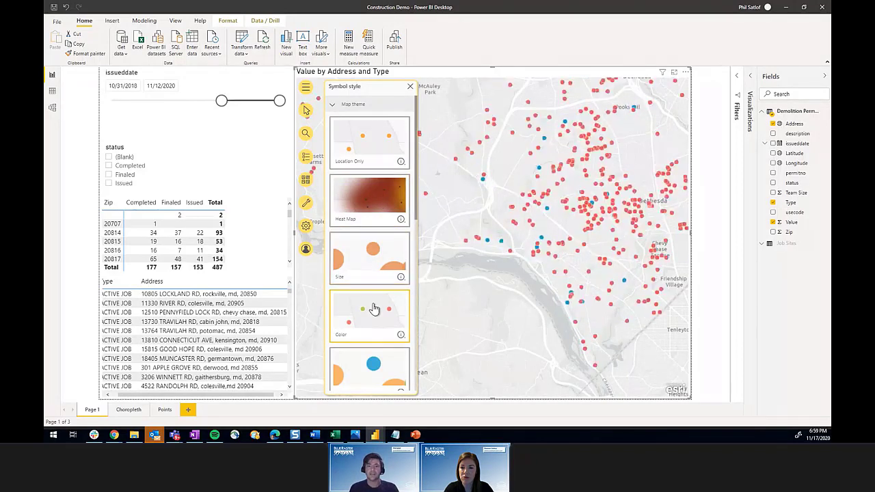
Step: Settle on Size & Color styling after trying Clustering: red demolitions, larger blue active jobs
{"action": "scroll", "coordinate": [374, 309], "scroll_direction": "down", "scroll_amount": 3}
{"action": "left_click", "coordinate": [374, 277]}
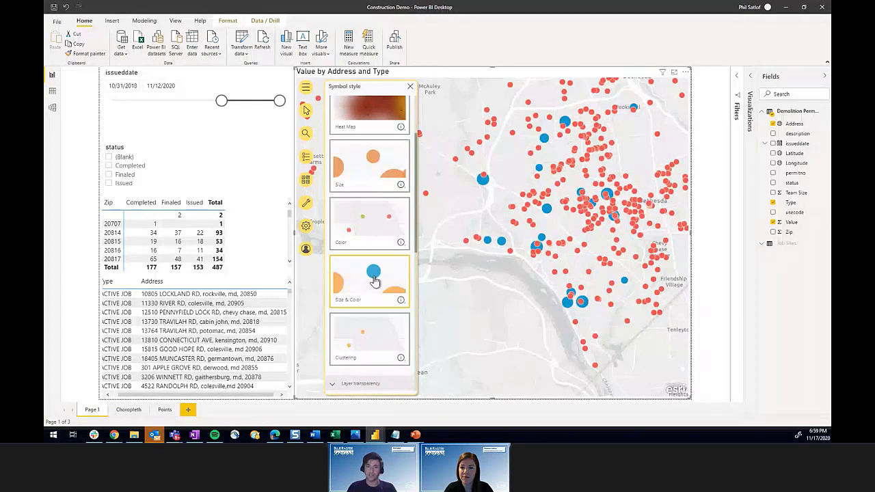
{"action": "left_click", "coordinate": [375, 337]}
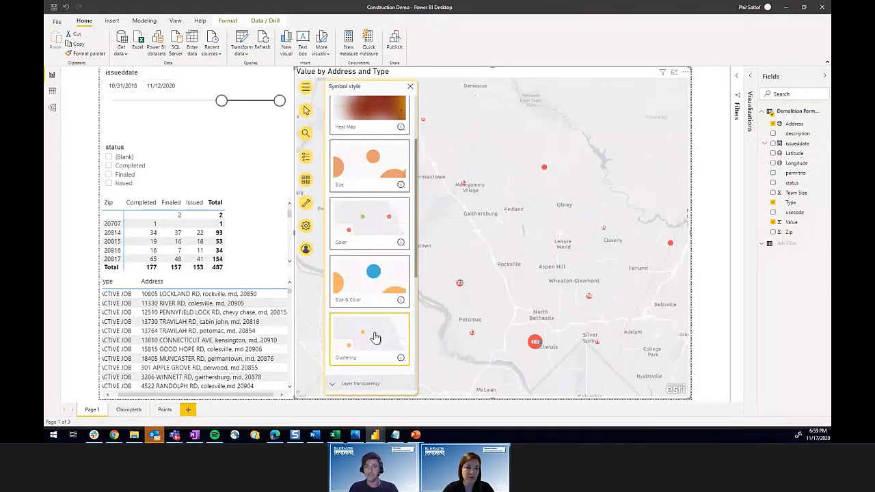
{"action": "left_click", "coordinate": [374, 276]}
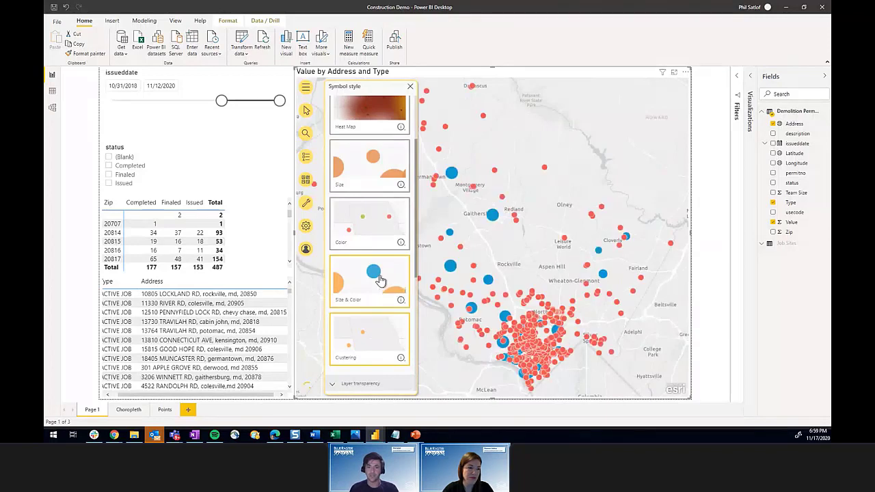
{"action": "left_click_drag", "start_coordinate": [416, 237], "coordinate": [414, 339]}
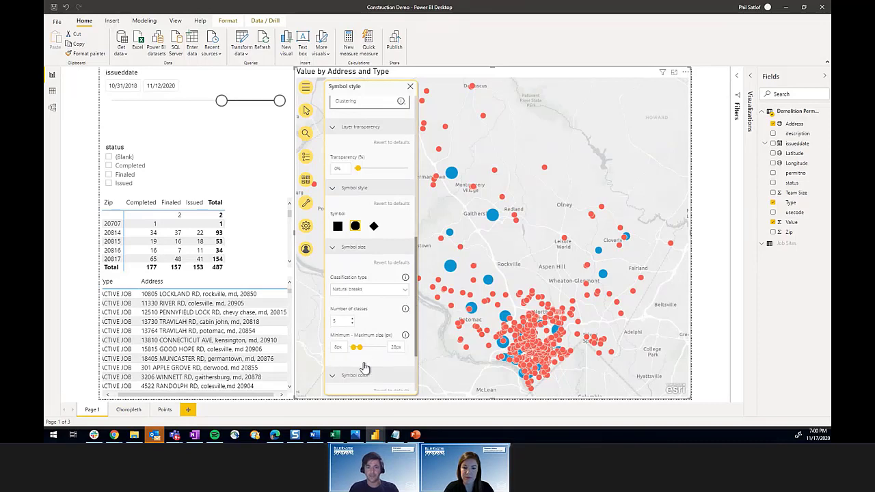
{"action": "left_click_drag", "start_coordinate": [417, 353], "coordinate": [417, 396]}
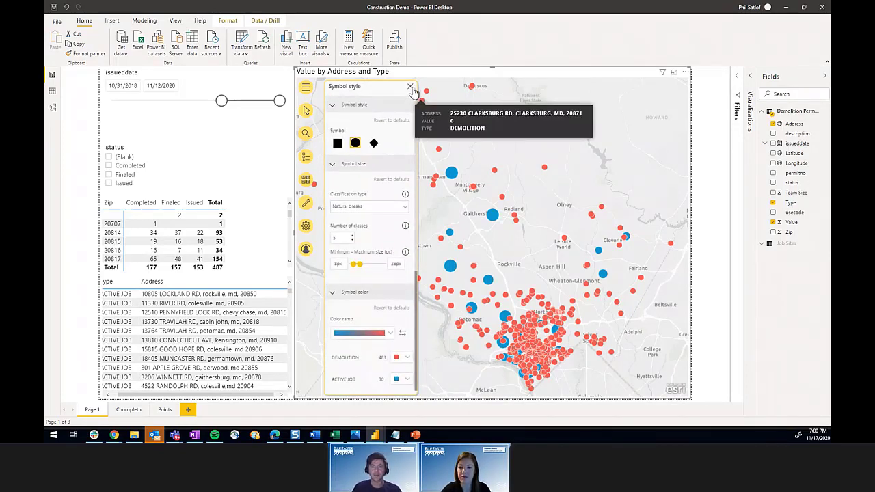
{"action": "left_click", "coordinate": [411, 86]}
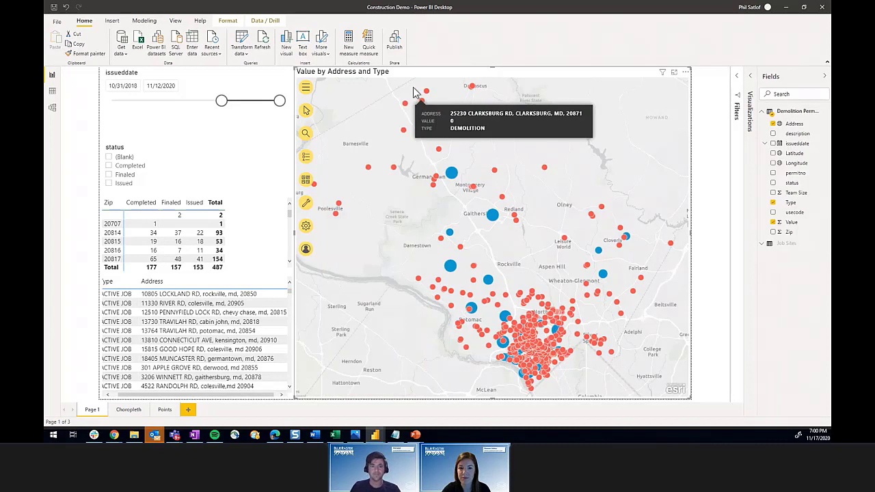
Step: Browse the basemap gallery and preview the Imagery background
{"action": "left_click", "coordinate": [306, 182]}
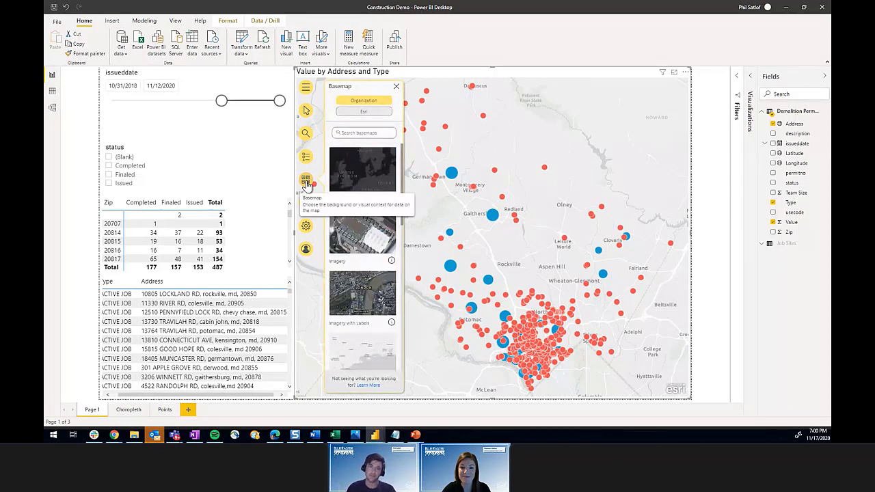
{"action": "scroll", "coordinate": [395, 286], "scroll_direction": "down", "scroll_amount": 1}
{"action": "scroll", "coordinate": [395, 285], "scroll_direction": "down", "scroll_amount": 1}
{"action": "scroll", "coordinate": [392, 287], "scroll_direction": "up", "scroll_amount": 2}
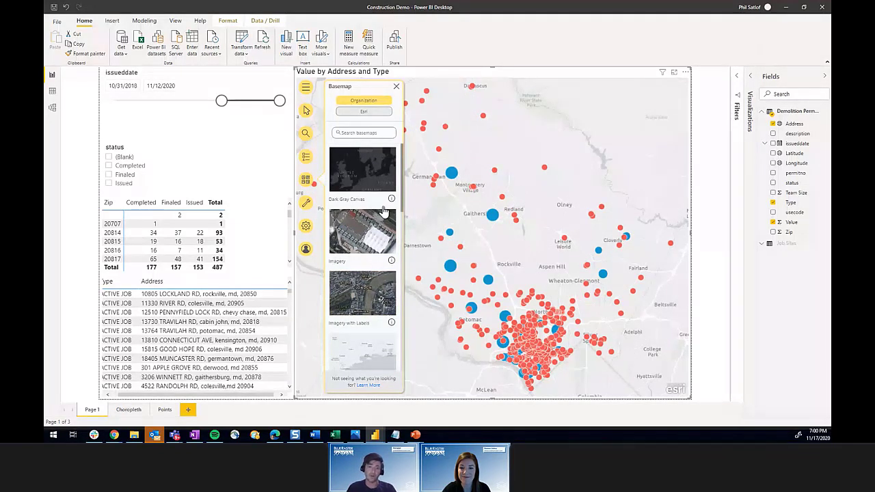
{"action": "left_click", "coordinate": [382, 215]}
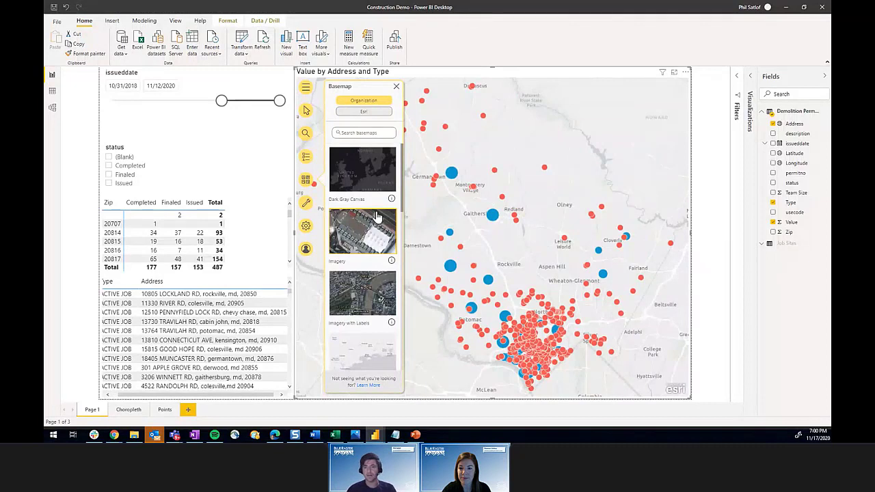
Step: Try Esri's Dark Gray Canvas and Streets basemaps, then settle on Light Gray Canvas
{"action": "left_click", "coordinate": [364, 111]}
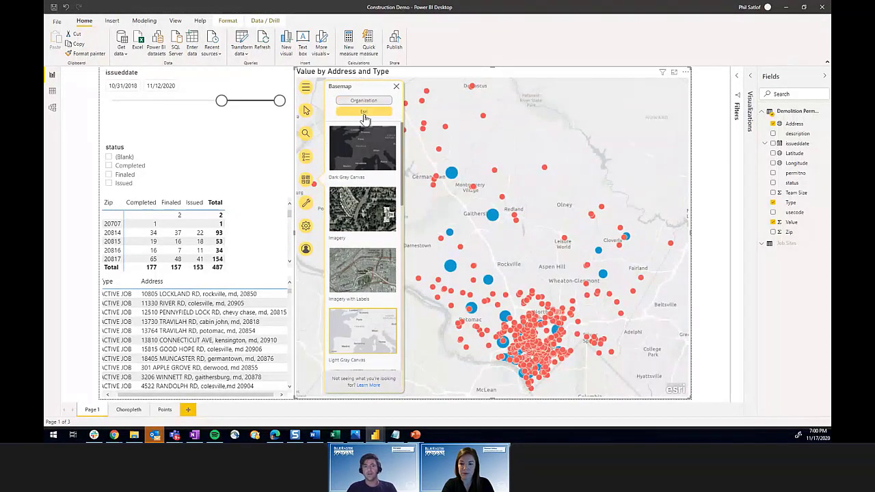
{"action": "left_click", "coordinate": [366, 166]}
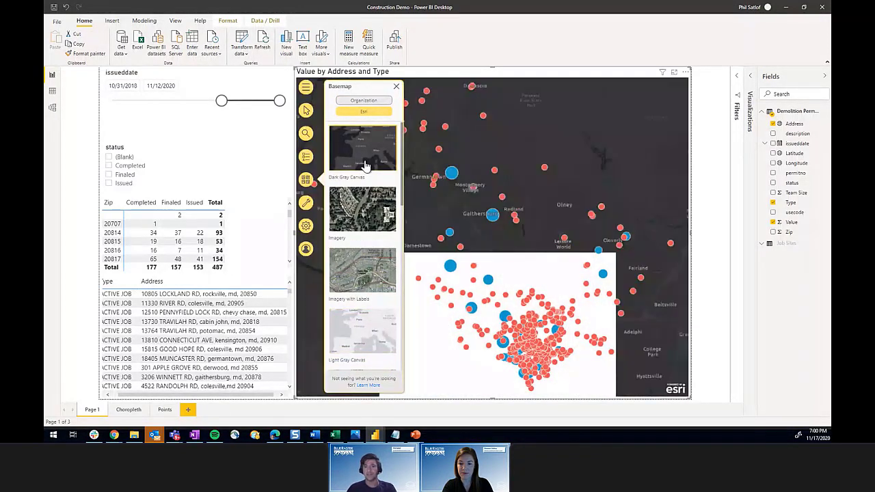
{"action": "scroll", "coordinate": [366, 274], "scroll_direction": "down", "scroll_amount": 5}
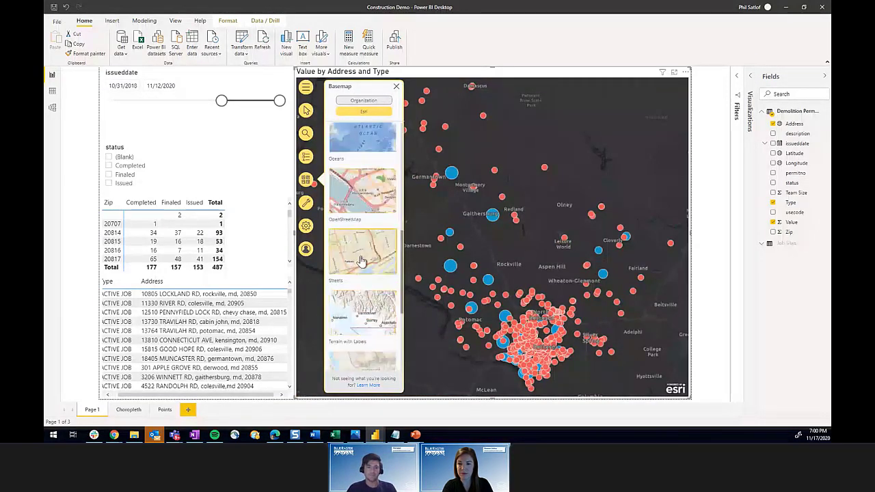
{"action": "left_click", "coordinate": [361, 261]}
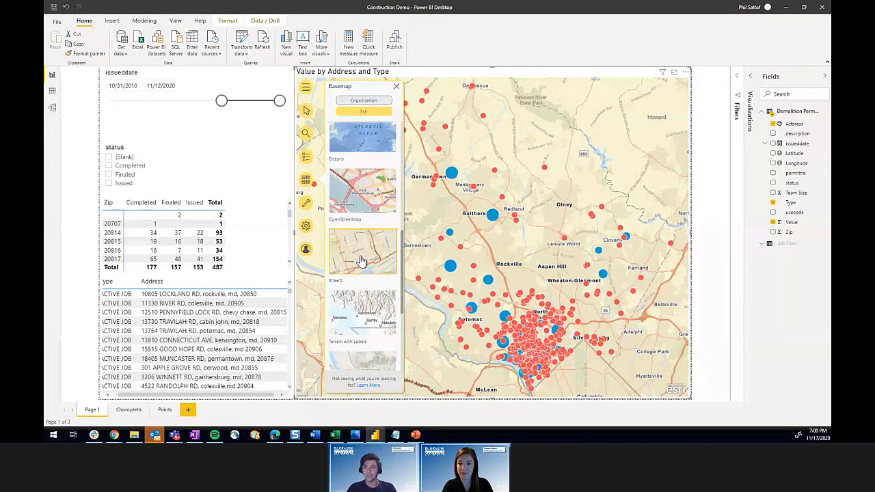
{"action": "scroll", "coordinate": [361, 261], "scroll_direction": "up", "scroll_amount": 3}
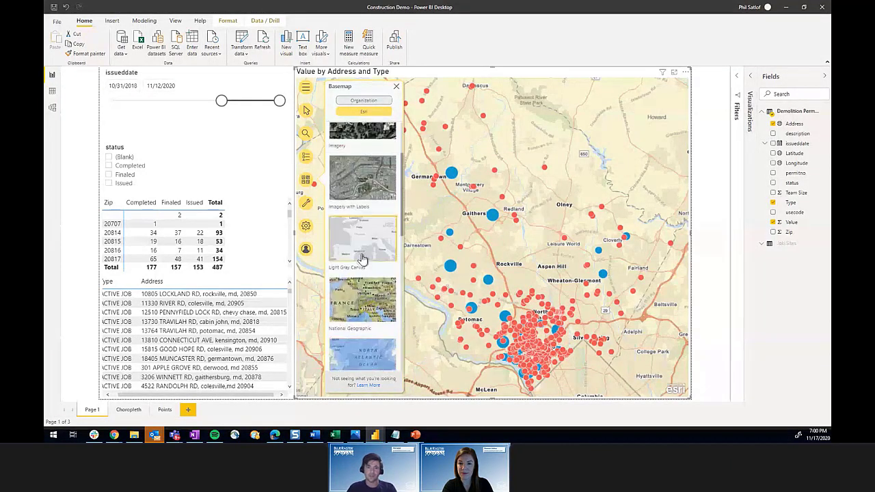
{"action": "left_click", "coordinate": [362, 259]}
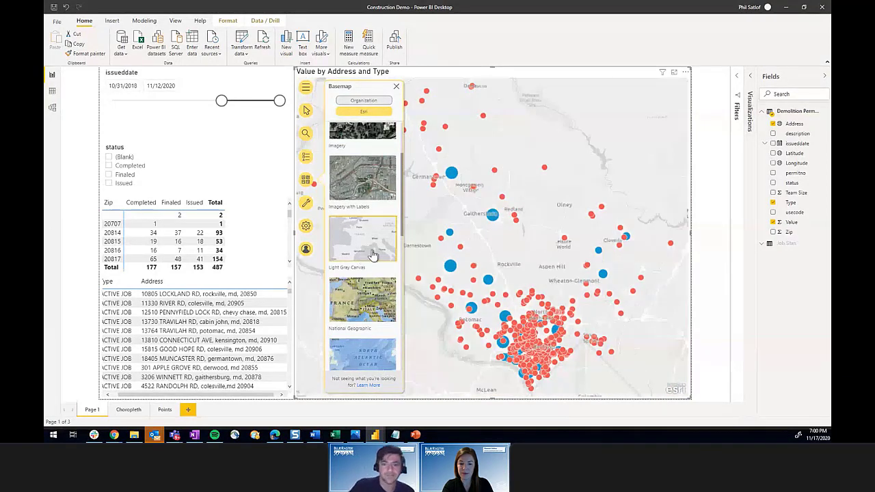
{"action": "left_click", "coordinate": [397, 86]}
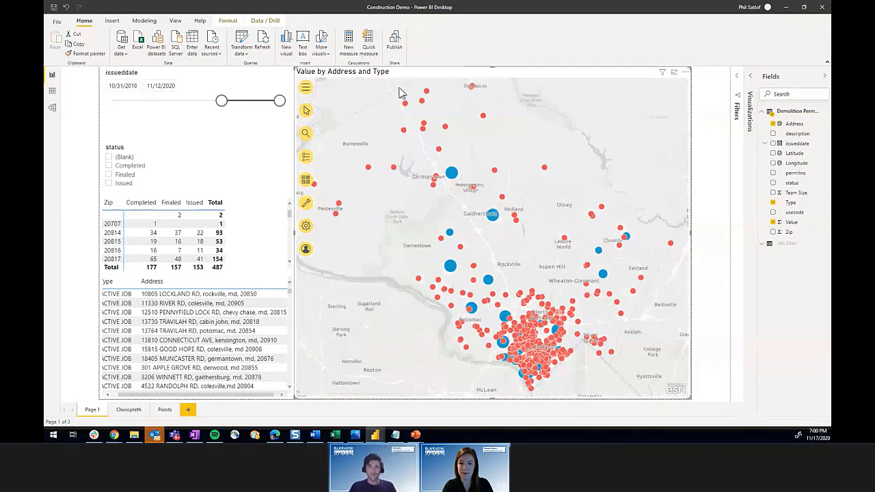
Step: Add the Home Ownership > Home Value infographic card, showing 495,353 median home value
{"action": "left_click", "coordinate": [306, 205]}
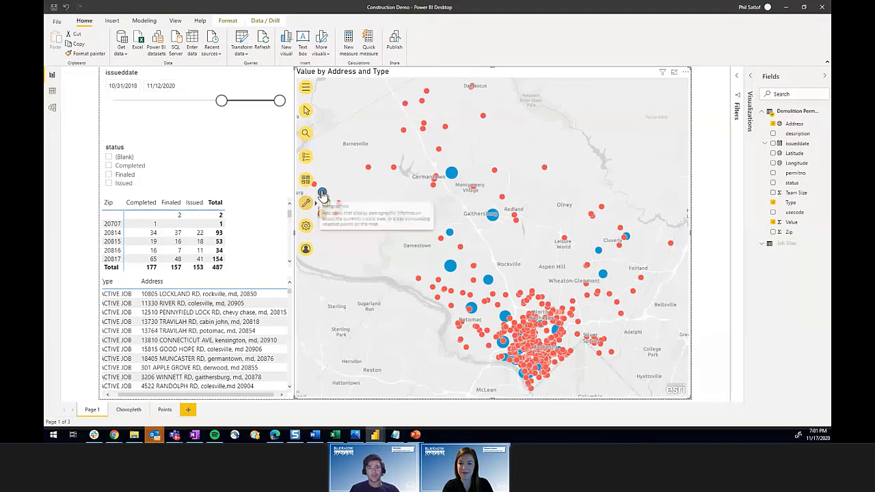
{"action": "left_click", "coordinate": [322, 195]}
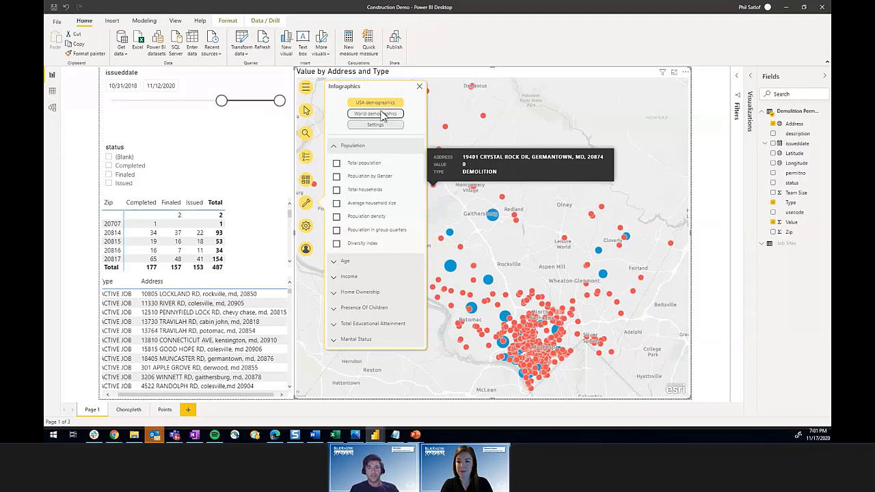
{"action": "left_click", "coordinate": [368, 292]}
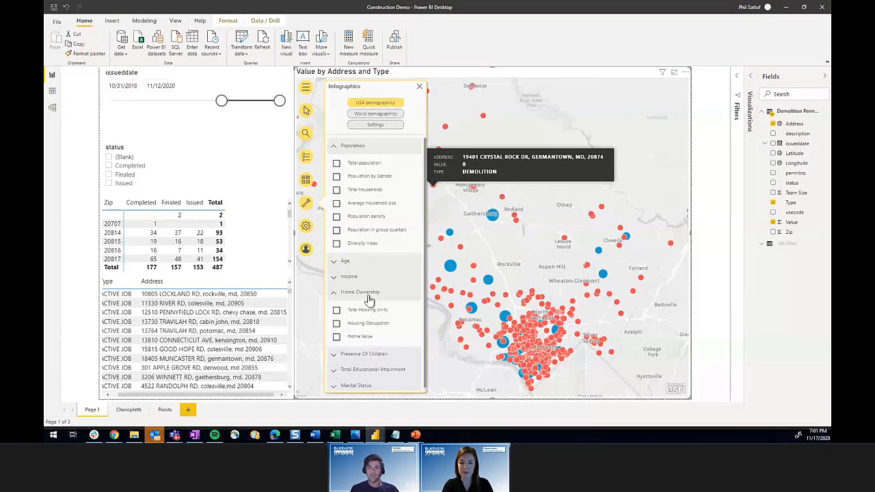
{"action": "left_click", "coordinate": [337, 338]}
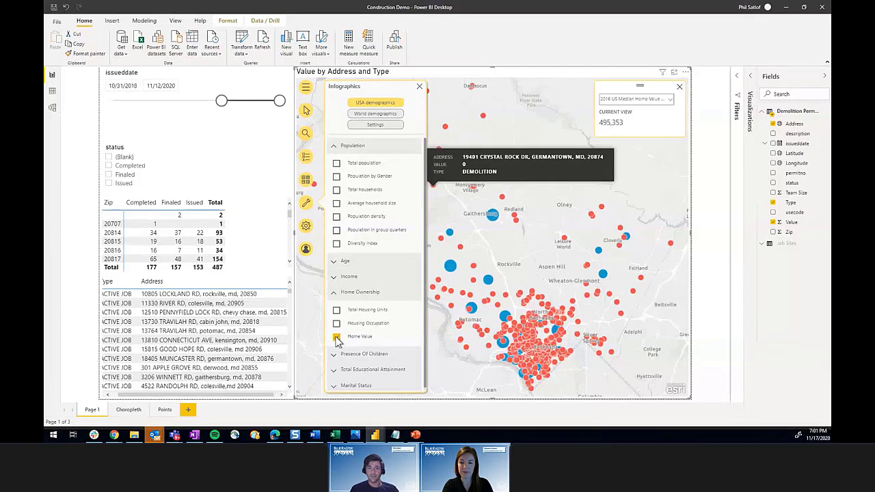
{"action": "left_click", "coordinate": [420, 86]}
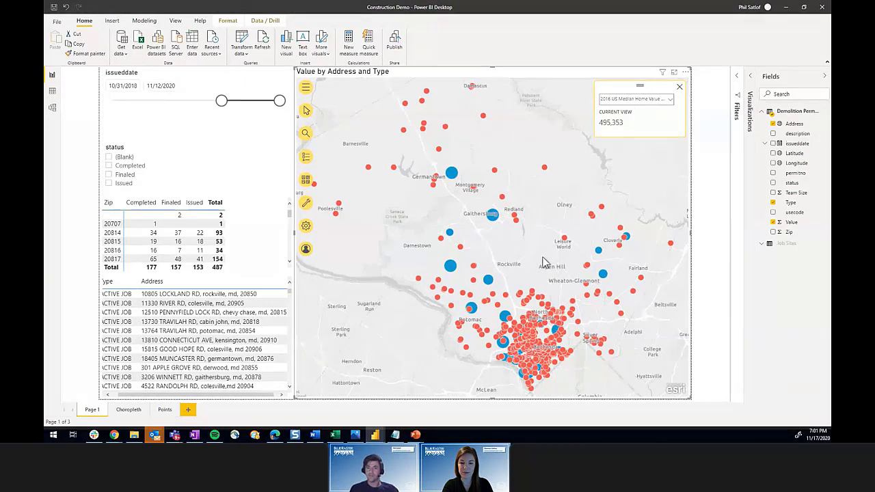
Step: Pan and zoom into the dense permit cluster, then show the Demographics reference layer gallery
{"action": "left_click_drag", "start_coordinate": [472, 357], "coordinate": [459, 277]}
{"action": "scroll", "coordinate": [460, 277], "scroll_direction": "up", "scroll_amount": 1}
{"action": "scroll", "coordinate": [567, 246], "scroll_direction": "up", "scroll_amount": 2}
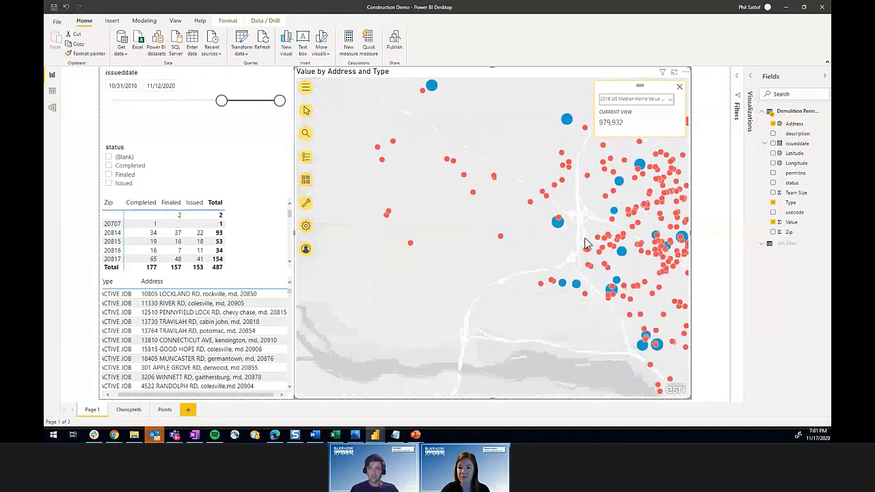
{"action": "left_click_drag", "start_coordinate": [632, 215], "coordinate": [536, 205]}
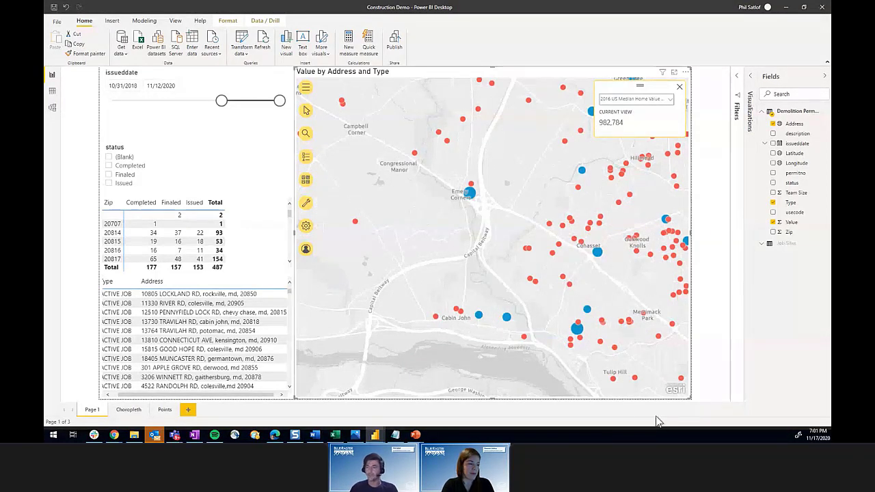
{"action": "left_click", "coordinate": [306, 202]}
{"action": "left_click", "coordinate": [327, 204]}
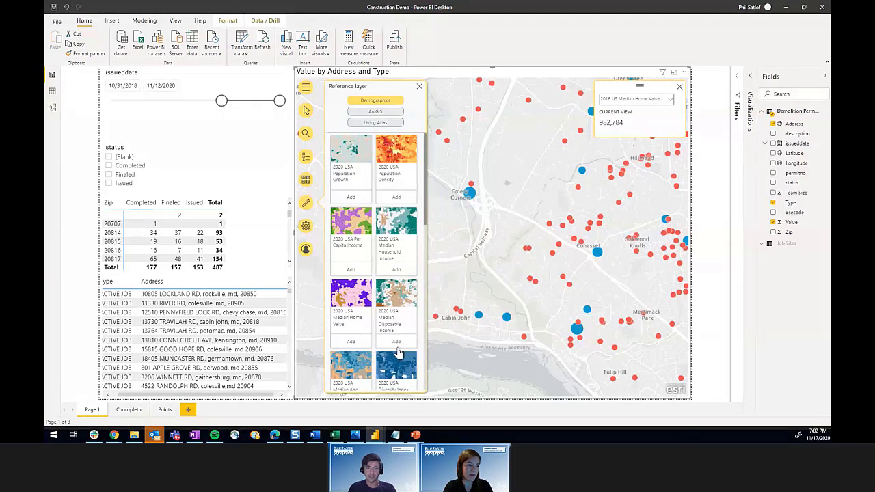
Step: Add Ride2_Project from ArcGIS > My Folders > Power BI Webinar as a reference layer
{"action": "scroll", "coordinate": [400, 328], "scroll_direction": "down", "scroll_amount": 2}
{"action": "scroll", "coordinate": [397, 334], "scroll_direction": "up", "scroll_amount": 2}
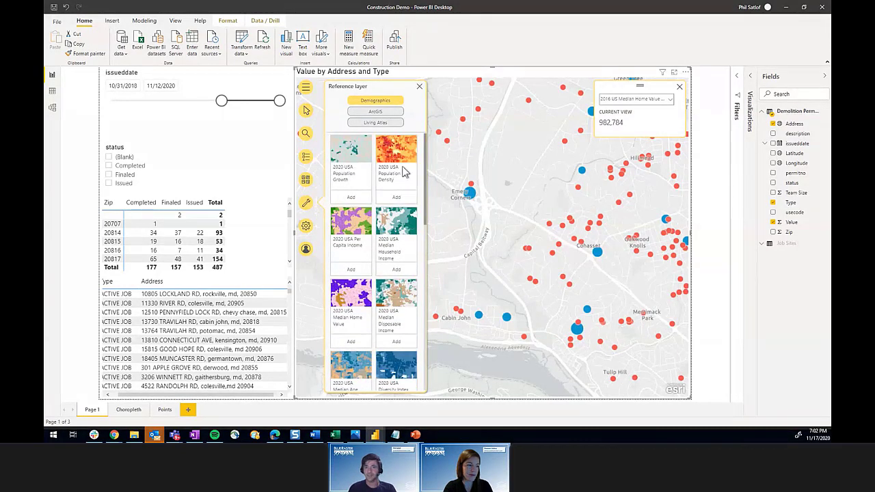
{"action": "left_click", "coordinate": [385, 125]}
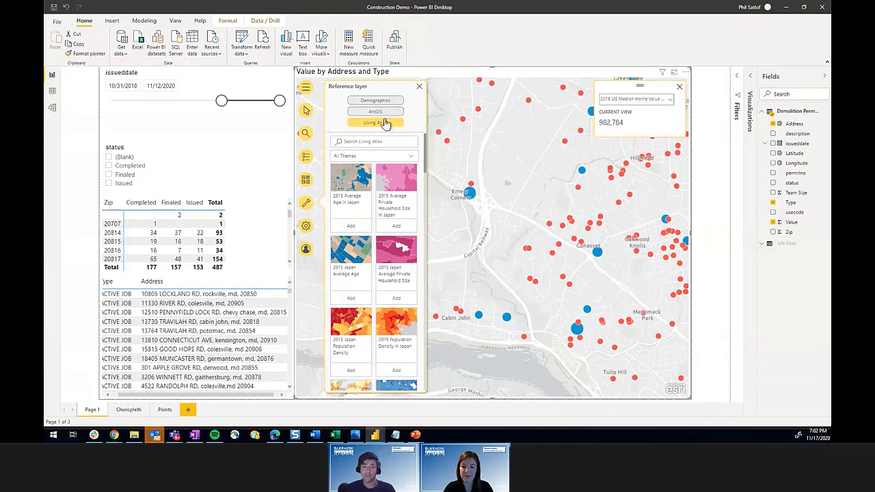
{"action": "left_click", "coordinate": [385, 113]}
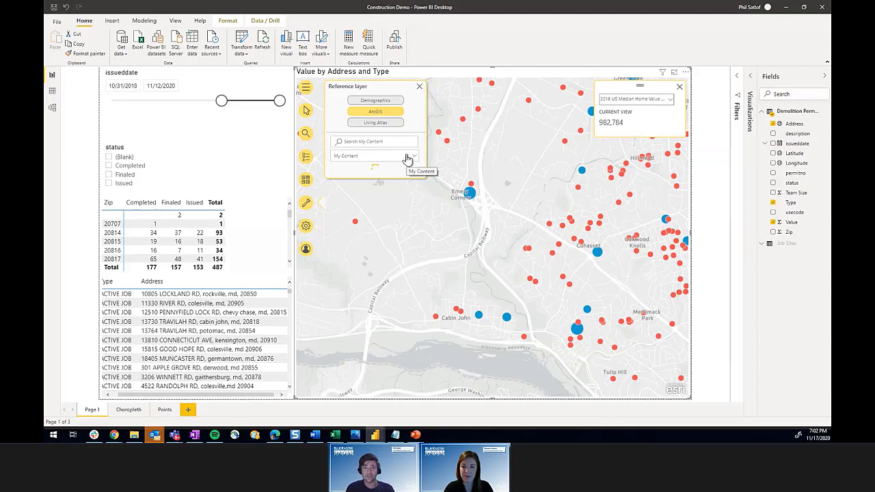
{"action": "left_click", "coordinate": [407, 157]}
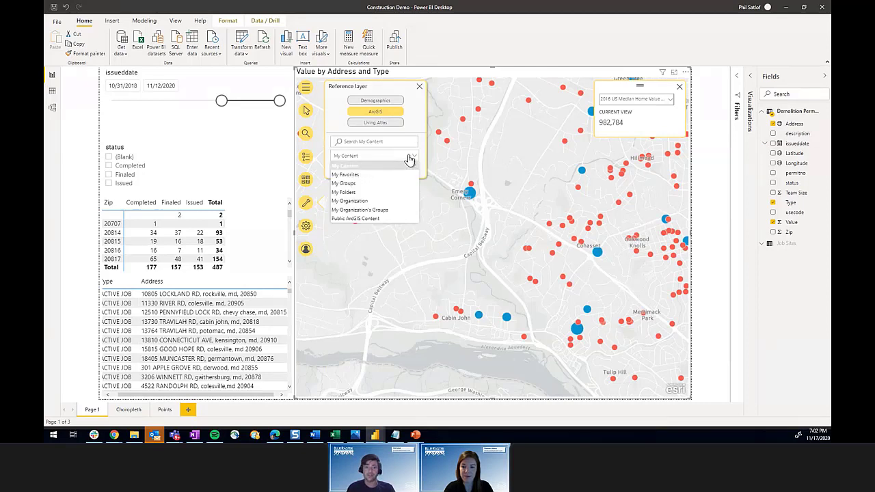
{"action": "left_click", "coordinate": [382, 197]}
{"action": "scroll", "coordinate": [373, 233], "scroll_direction": "down", "scroll_amount": 2}
{"action": "scroll", "coordinate": [373, 232], "scroll_direction": "down", "scroll_amount": 3}
{"action": "scroll", "coordinate": [373, 233], "scroll_direction": "down", "scroll_amount": 3}
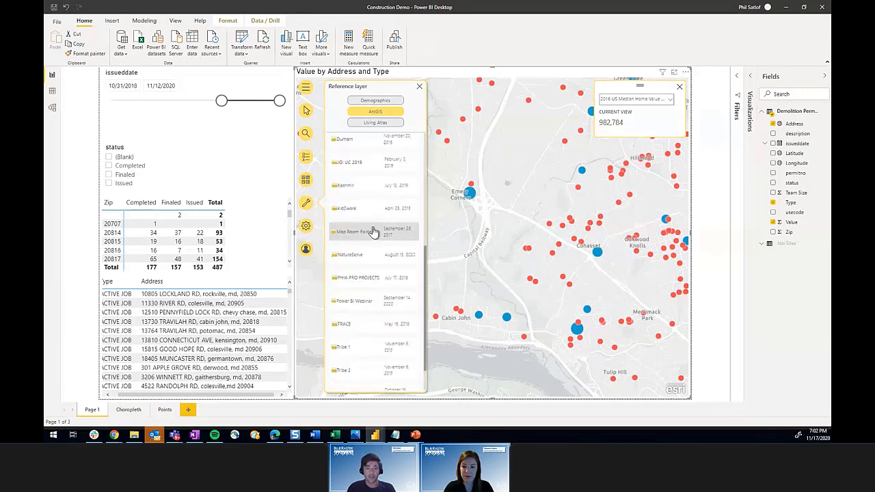
{"action": "left_click", "coordinate": [368, 303]}
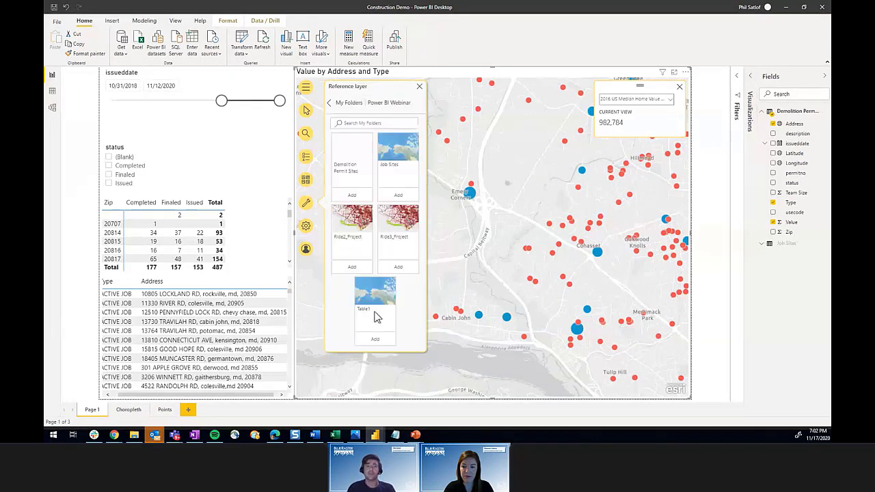
{"action": "left_click", "coordinate": [353, 267]}
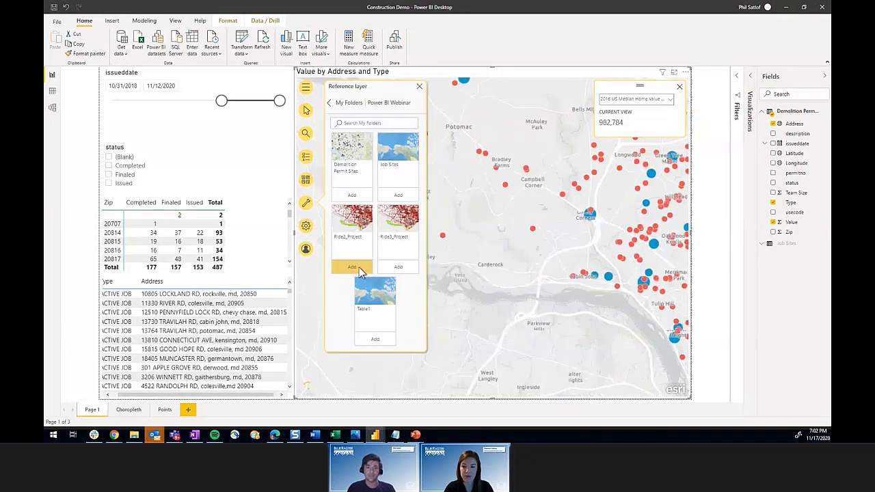
{"action": "left_click", "coordinate": [420, 88]}
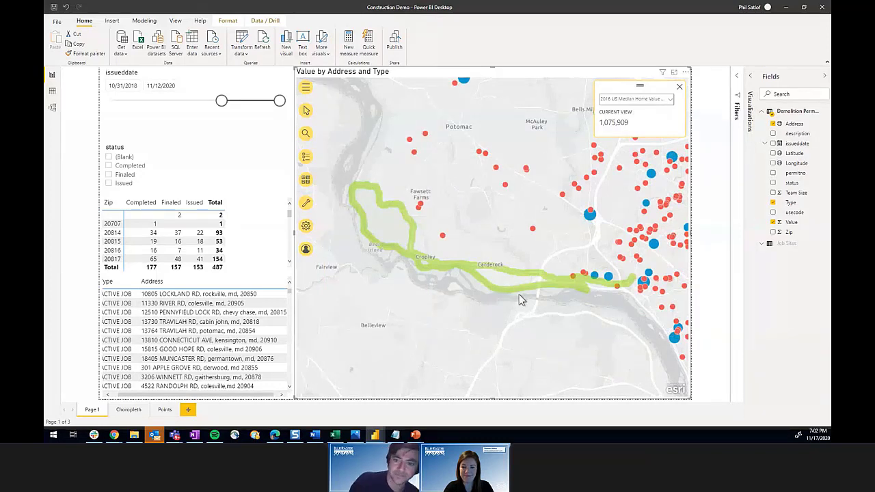
Step: Remove the Ride2_Project layer from the map's Layers list
{"action": "left_click", "coordinate": [309, 203]}
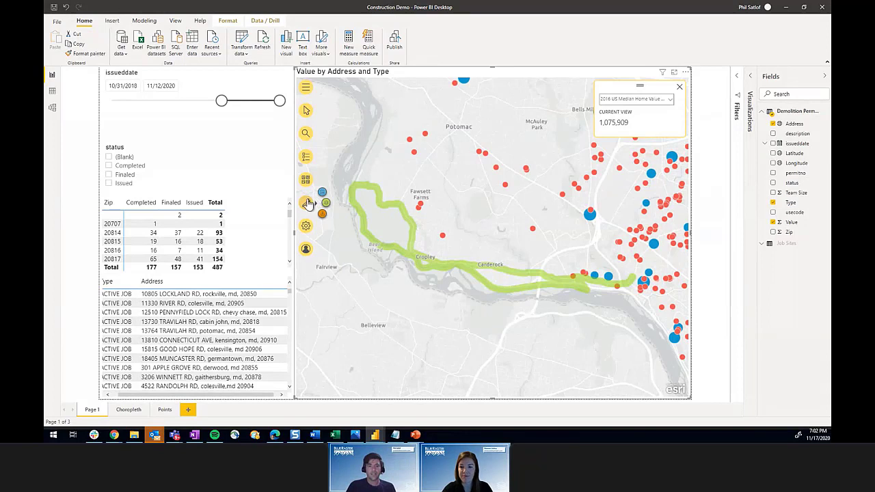
{"action": "left_click", "coordinate": [306, 157]}
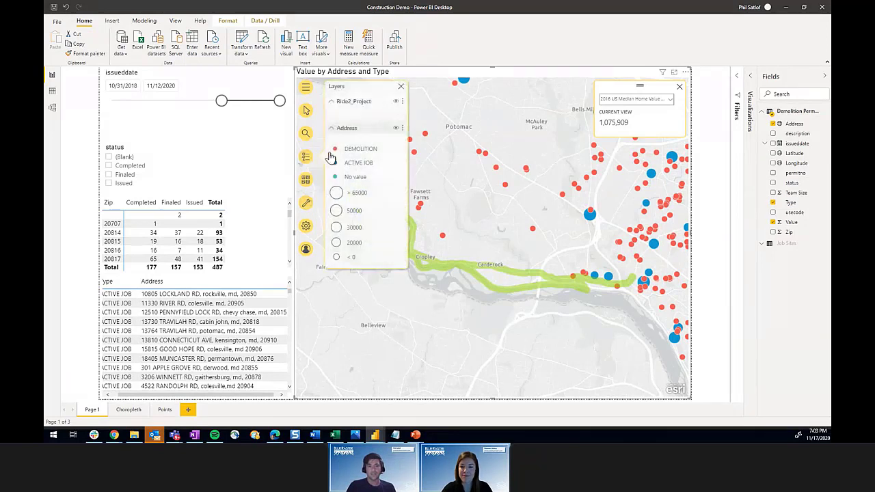
{"action": "left_click", "coordinate": [402, 102]}
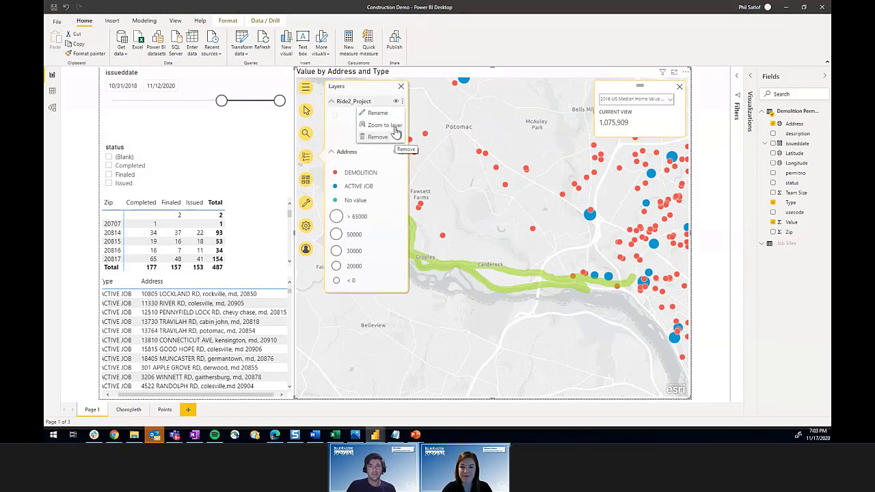
{"action": "left_click", "coordinate": [395, 137]}
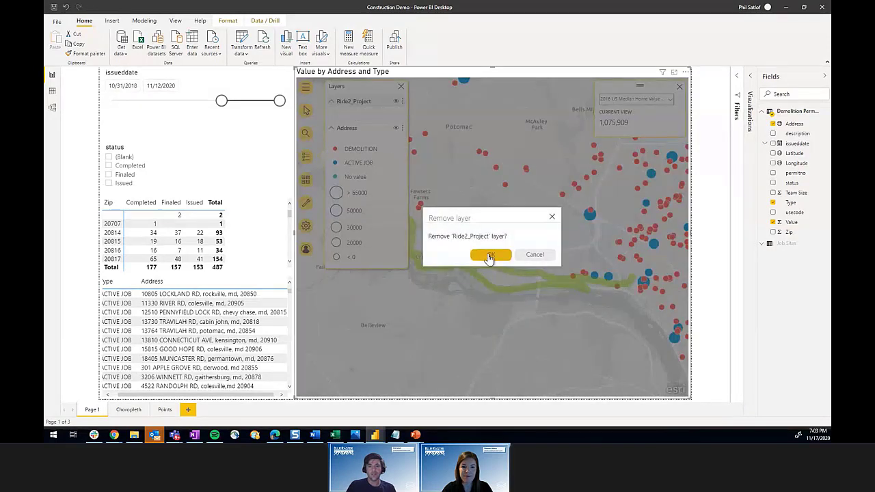
{"action": "left_click", "coordinate": [455, 257]}
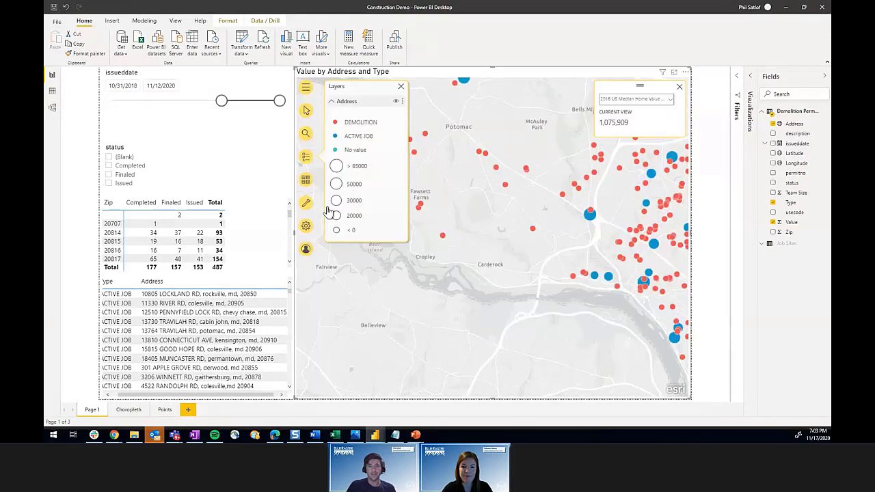
{"action": "left_click", "coordinate": [306, 204]}
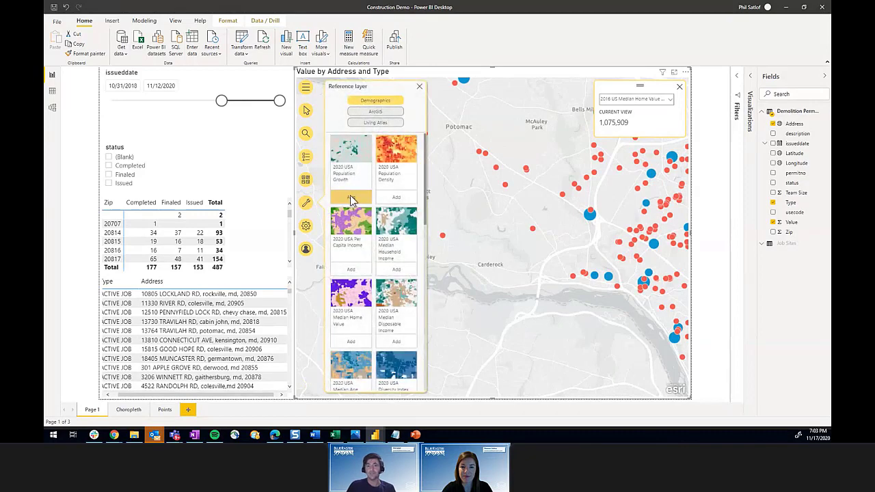
Step: Add the 2020 USA Population Growth layer and center the map on the Bethesda cluster
{"action": "left_click", "coordinate": [351, 199]}
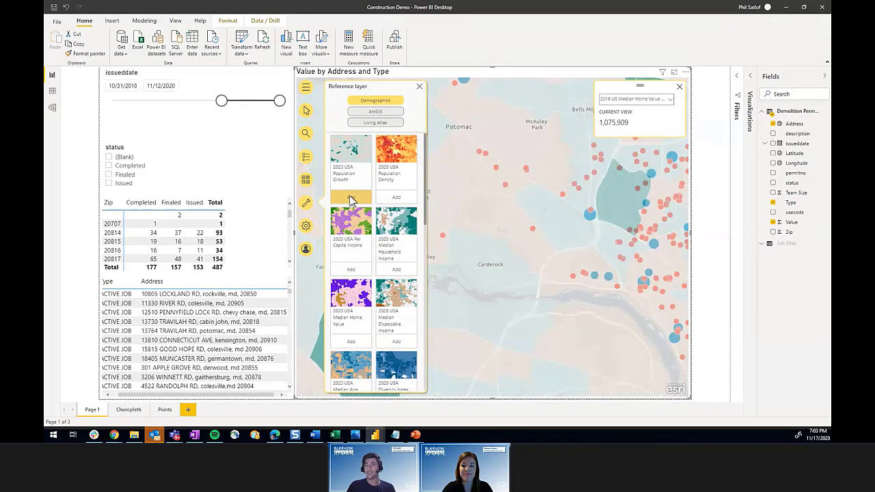
{"action": "left_click", "coordinate": [419, 86]}
{"action": "scroll", "coordinate": [503, 204], "scroll_direction": "down", "scroll_amount": 1}
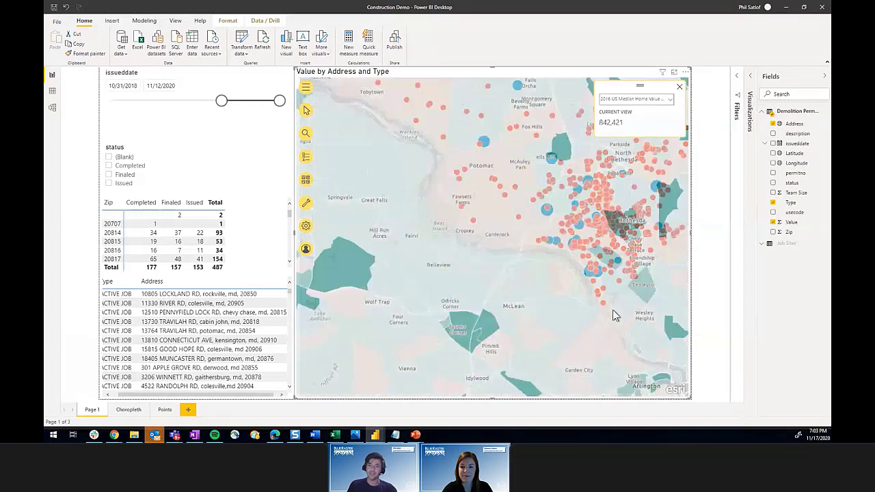
{"action": "left_click_drag", "start_coordinate": [567, 309], "coordinate": [448, 310]}
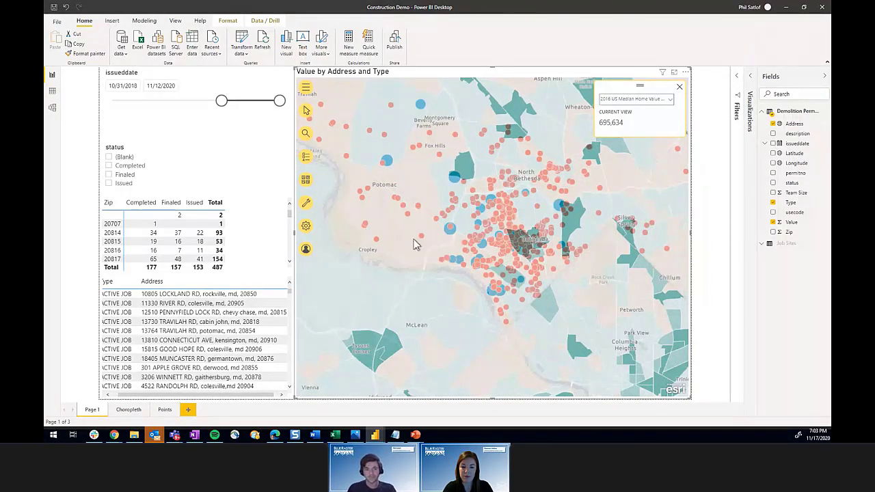
Step: Remove the population growth layer through the Layers list
{"action": "left_click", "coordinate": [306, 204]}
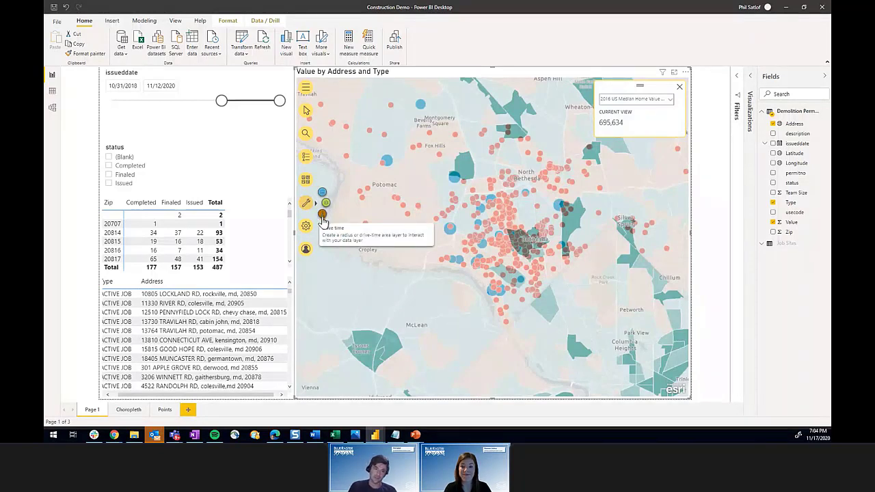
{"action": "left_click", "coordinate": [307, 158]}
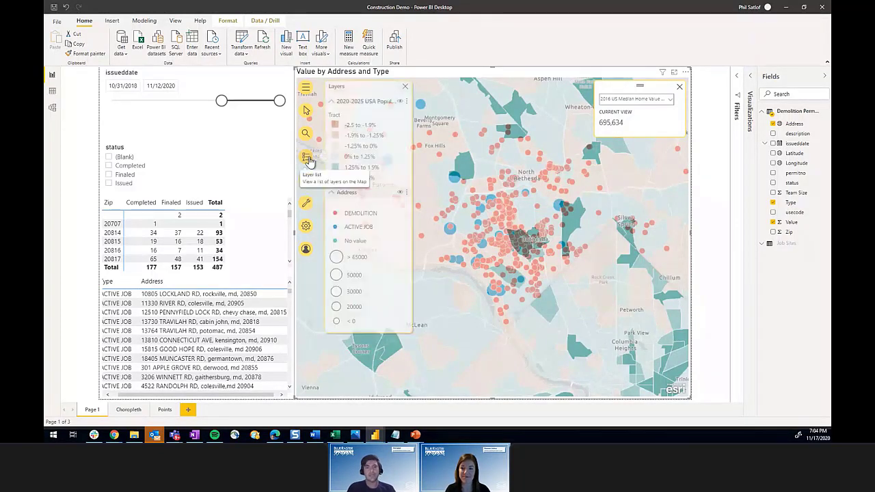
{"action": "left_click", "coordinate": [406, 101]}
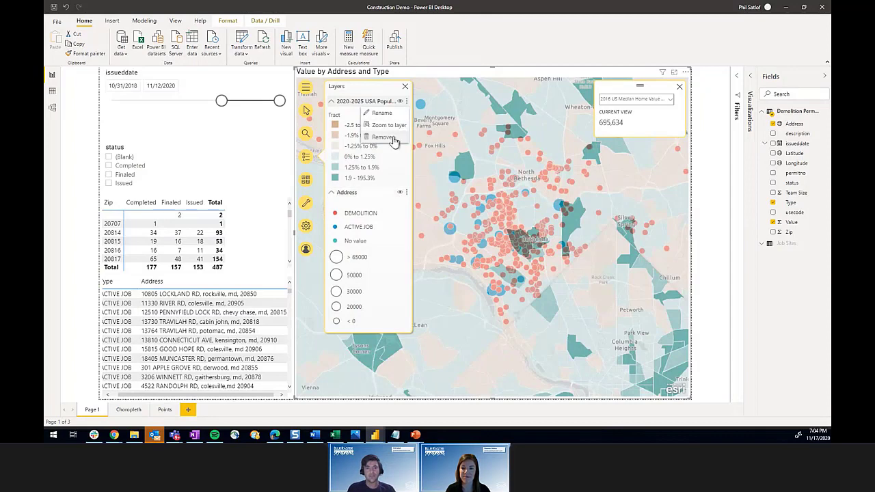
{"action": "left_click", "coordinate": [395, 137]}
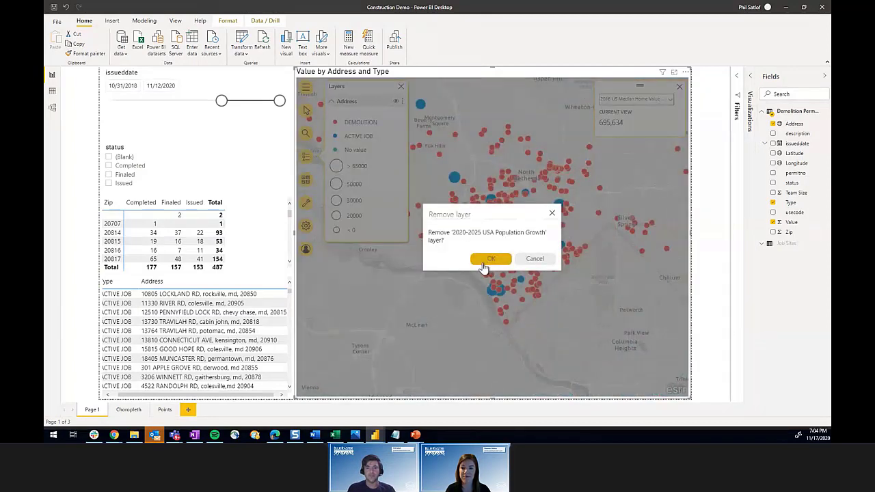
{"action": "left_click", "coordinate": [487, 266]}
{"action": "left_click", "coordinate": [402, 90]}
{"action": "mouse_move", "coordinate": [306, 203]}
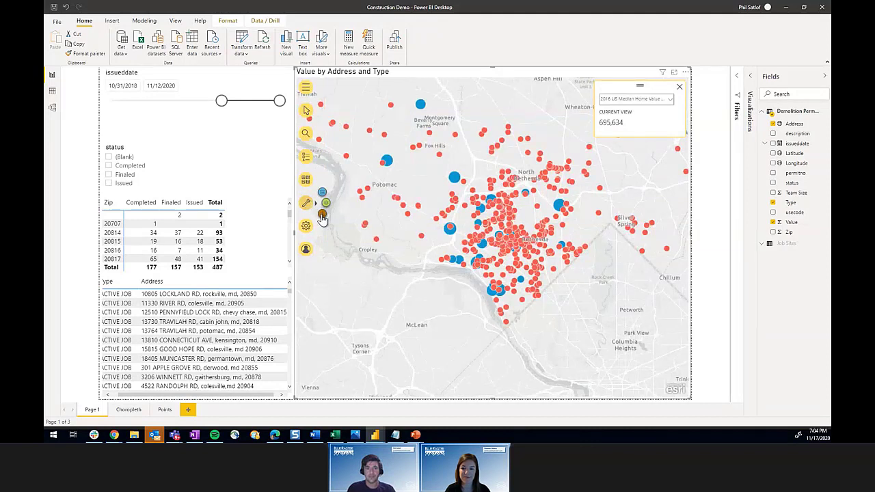
{"action": "left_click", "coordinate": [321, 214]}
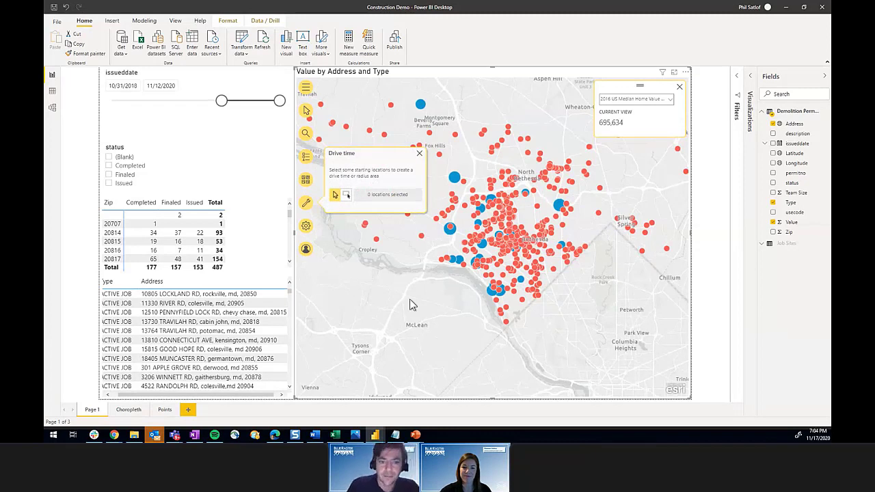
Step: Choose a demolition site as the drive-time starting location
{"action": "mouse_move", "coordinate": [444, 247]}
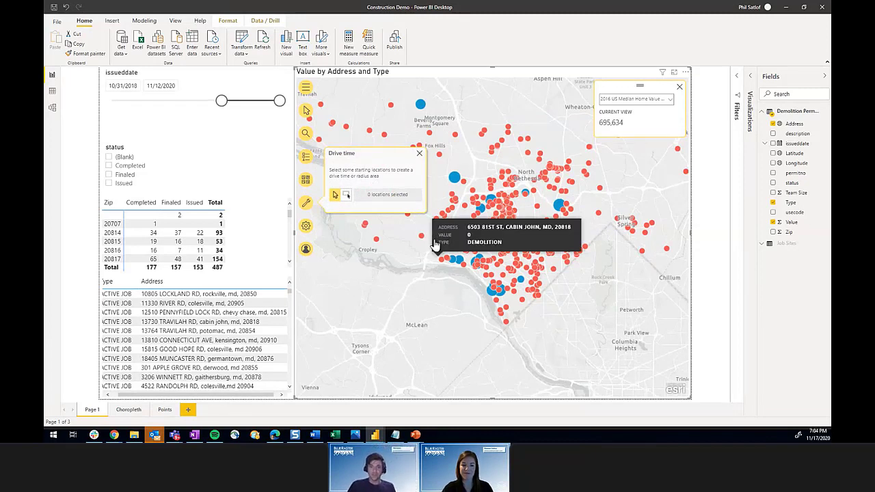
{"action": "scroll", "coordinate": [436, 242], "scroll_direction": "up", "scroll_amount": 1}
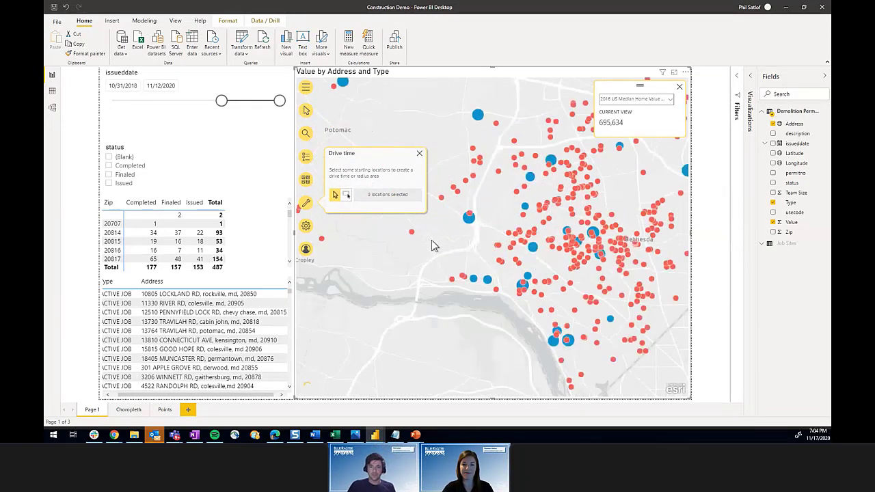
{"action": "left_click", "coordinate": [534, 249]}
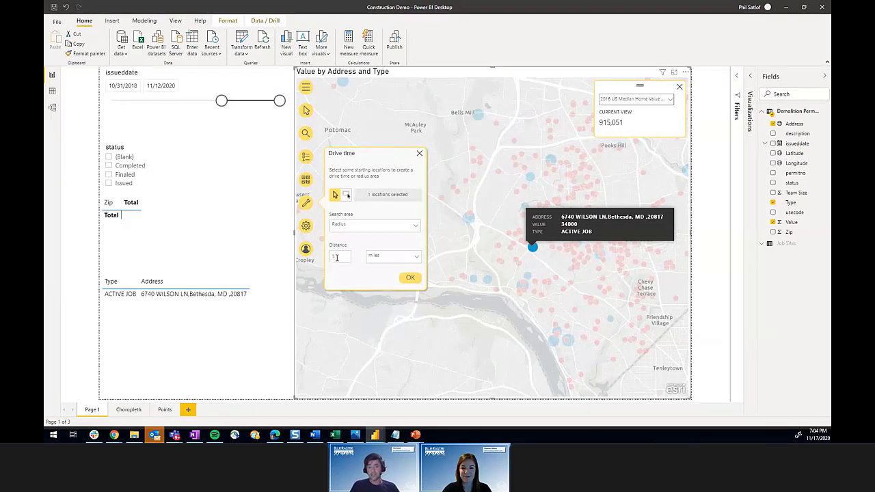
Step: Set the search area to Drive time at 3 minutes and generate the area
{"action": "left_click", "coordinate": [393, 256]}
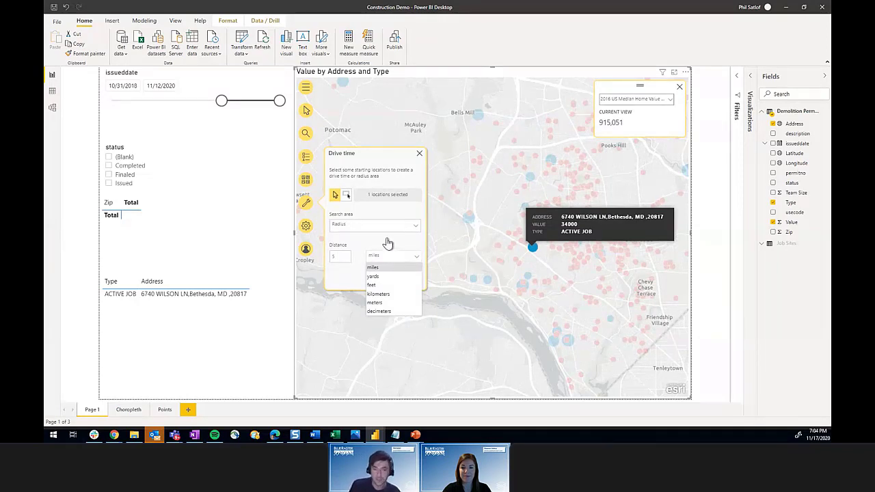
{"action": "left_click", "coordinate": [387, 243]}
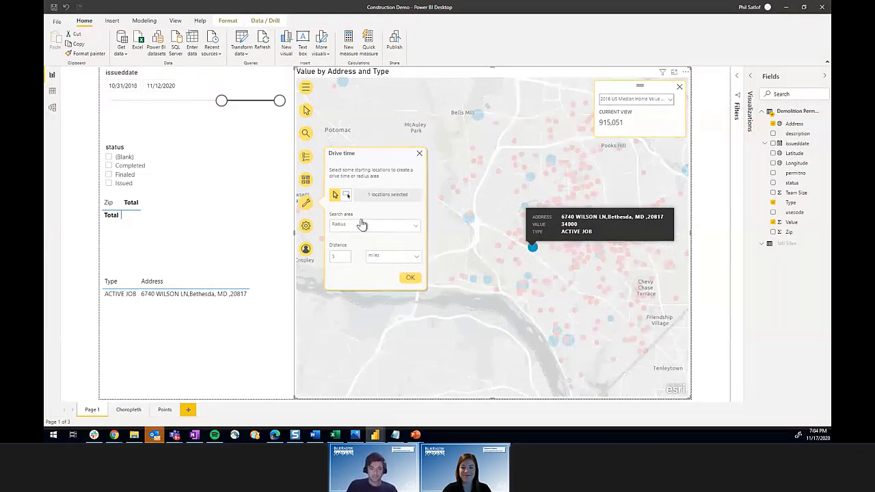
{"action": "left_click", "coordinate": [361, 226]}
{"action": "left_click", "coordinate": [350, 245]}
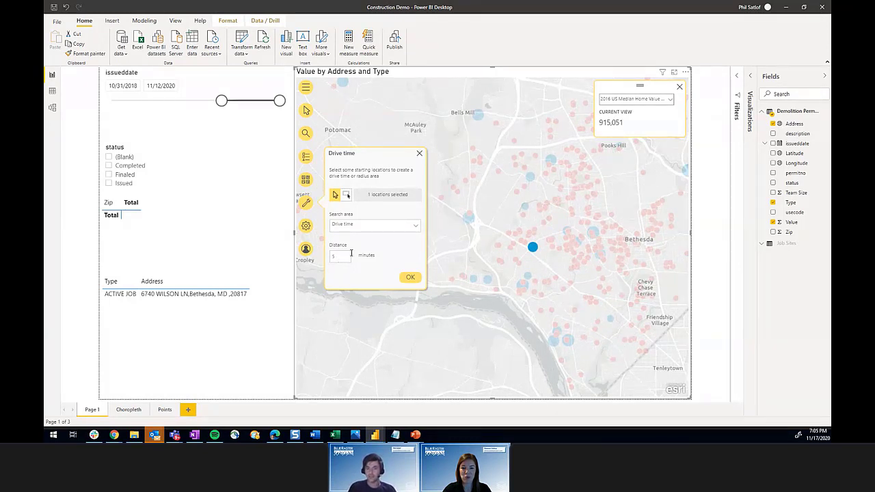
{"action": "left_click", "coordinate": [343, 256]}
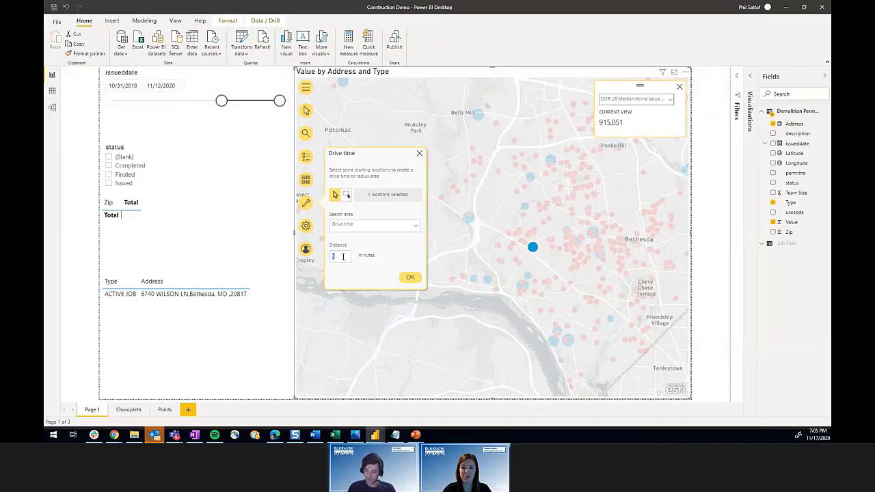
{"action": "left_click", "coordinate": [411, 278]}
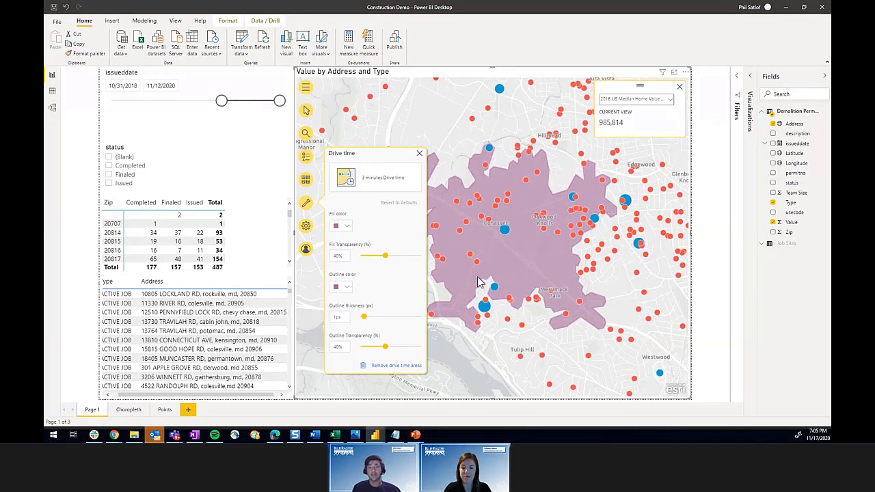
Step: Select all permits inside the 3-minute drive-time area using the Drive time selection tool
{"action": "left_click", "coordinate": [307, 158]}
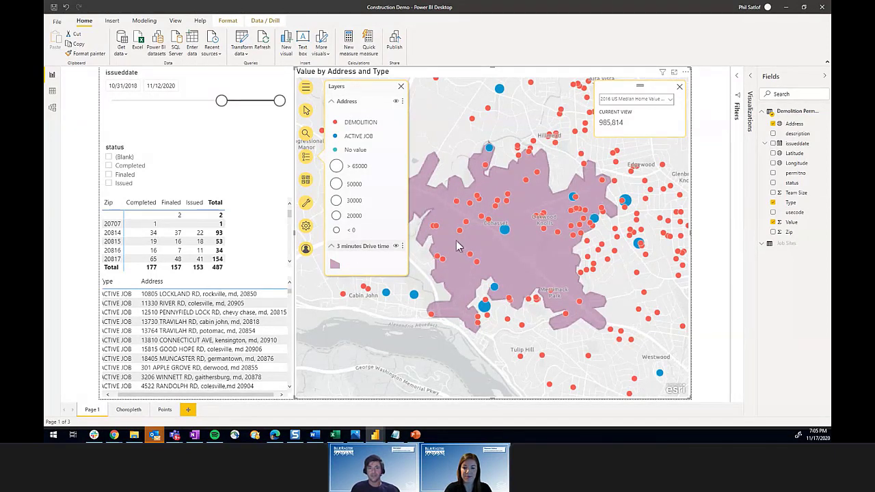
{"action": "left_click", "coordinate": [307, 111]}
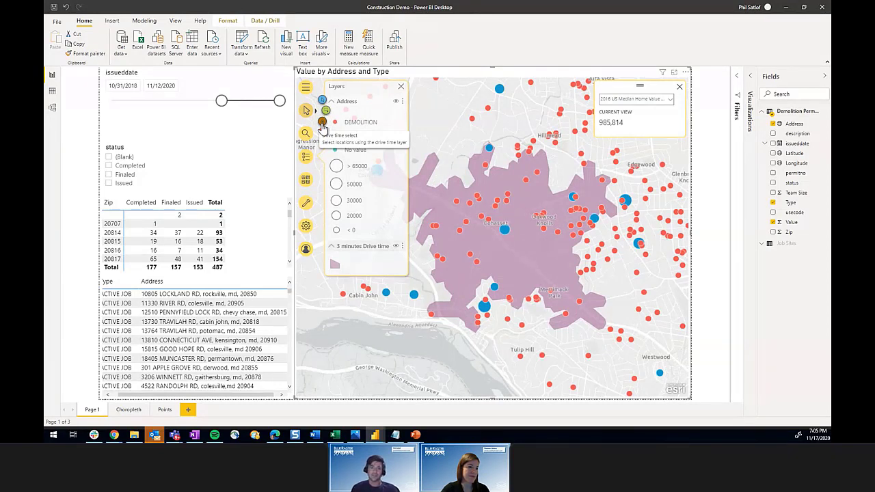
{"action": "left_click", "coordinate": [322, 126]}
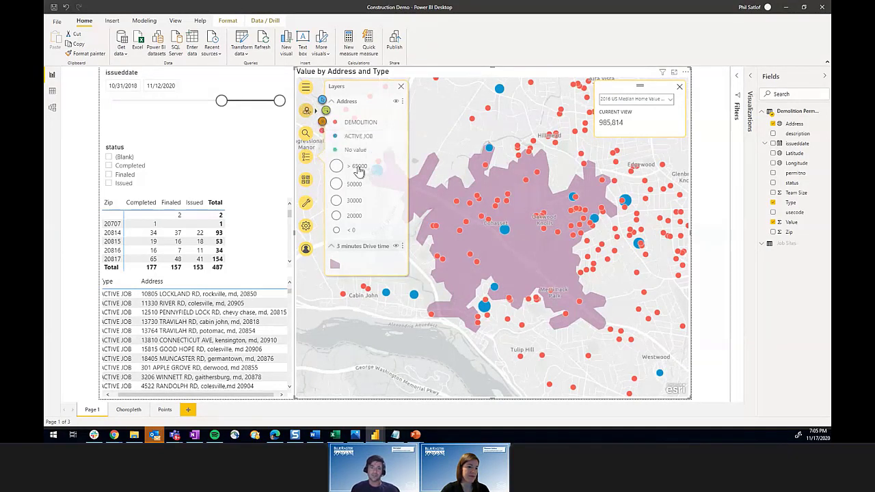
{"action": "left_click", "coordinate": [507, 255]}
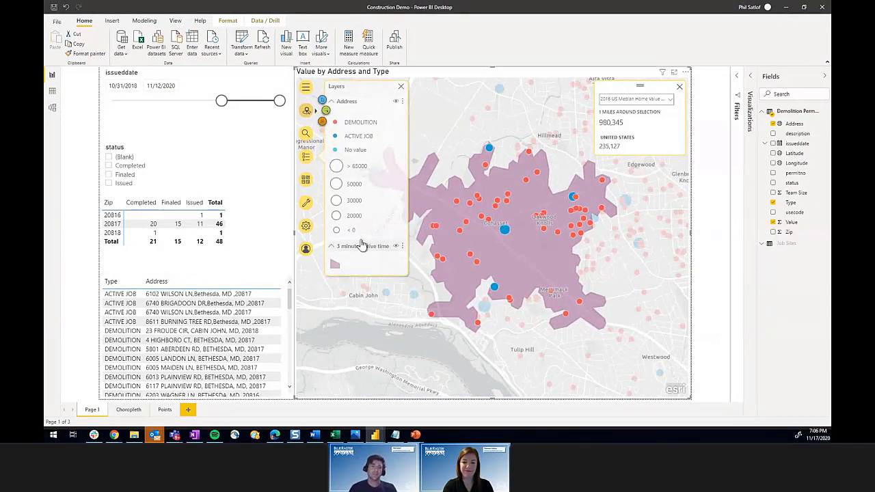
Step: Remove the 3-minute drive-time layer from the map, restoring the zip total to 487
{"action": "left_click", "coordinate": [402, 247]}
{"action": "left_click", "coordinate": [384, 283]}
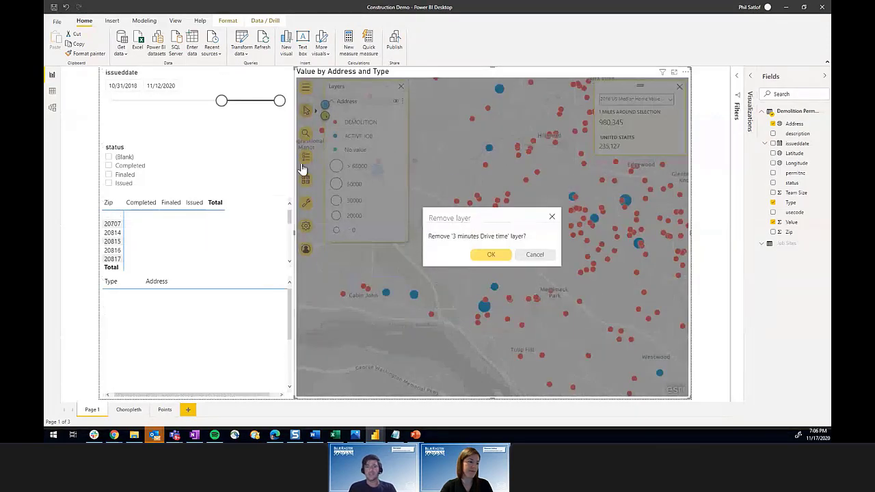
{"action": "key", "text": "Return"}
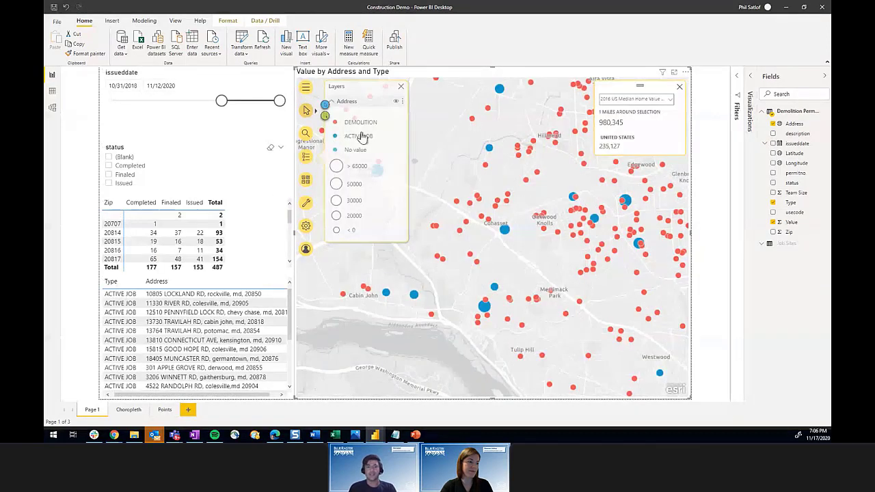
{"action": "left_click", "coordinate": [307, 204]}
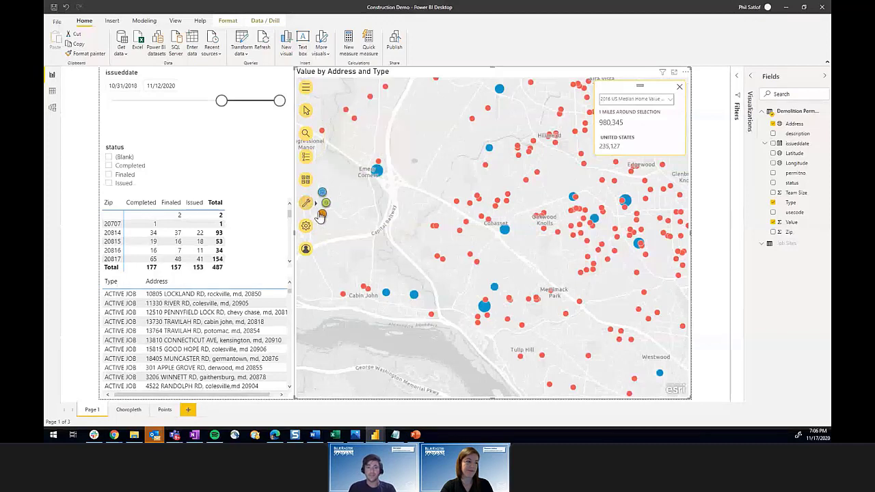
{"action": "left_click", "coordinate": [322, 214]}
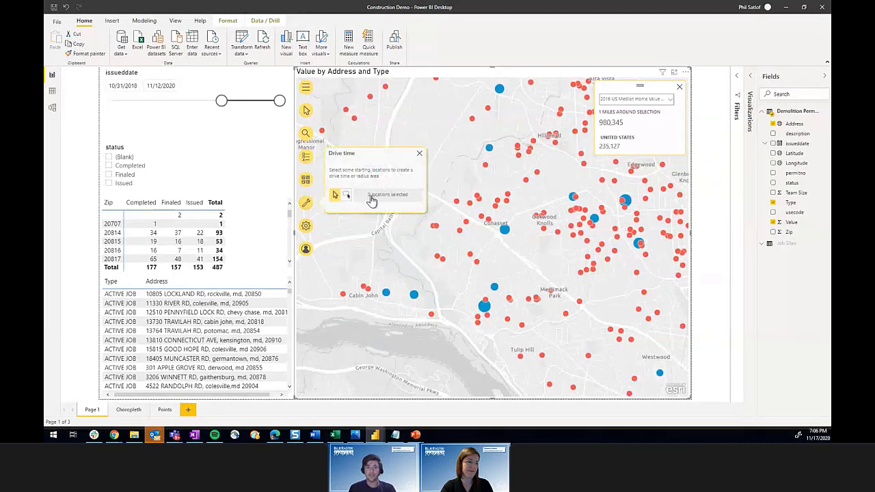
{"action": "left_click", "coordinate": [485, 309]}
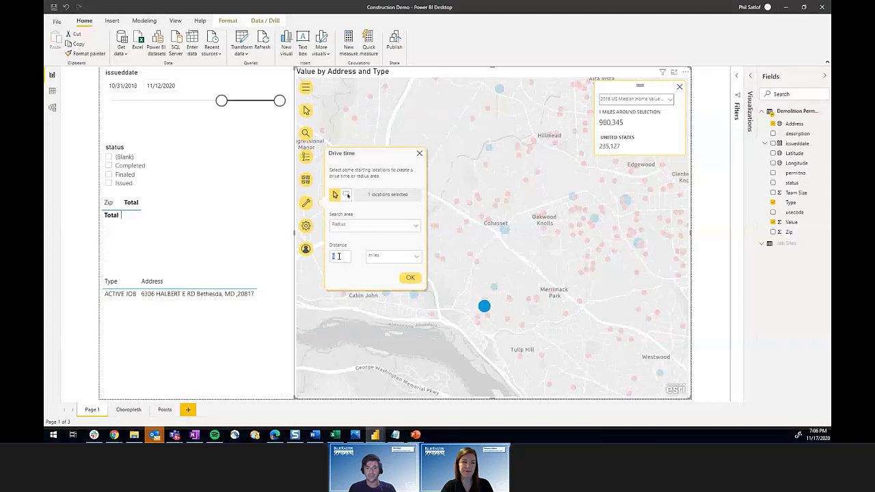
{"action": "left_click", "coordinate": [410, 278]}
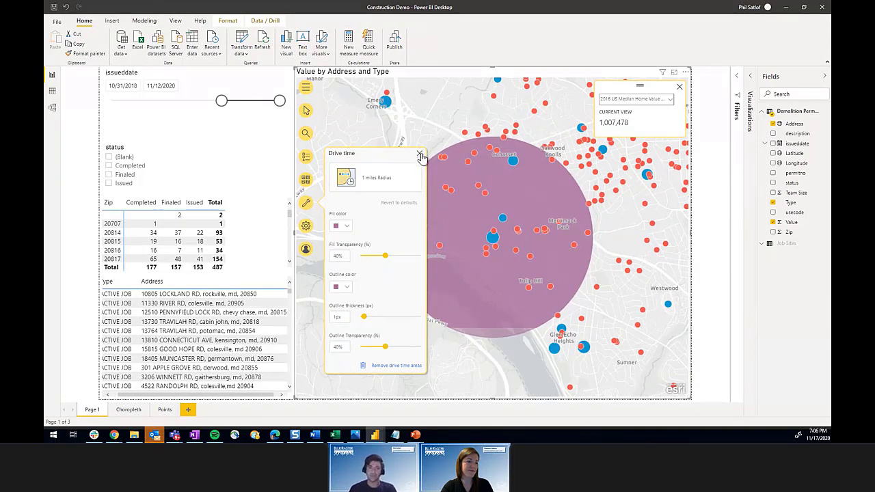
{"action": "left_click", "coordinate": [405, 365]}
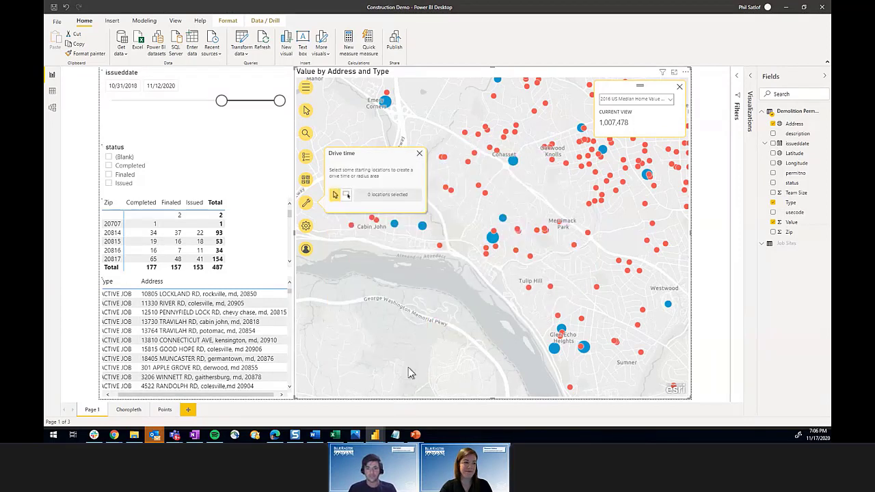
{"action": "left_click", "coordinate": [419, 154]}
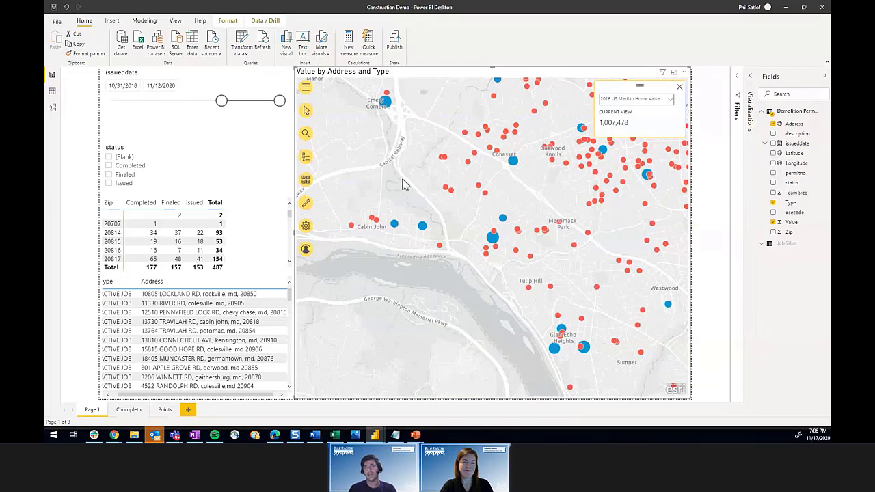
{"action": "scroll", "coordinate": [622, 236], "scroll_direction": "down", "scroll_amount": 1}
Step: Center and zoom the map on Bethesda, then add the 2020 USA Population Growth demographic reference layer
{"action": "left_click_drag", "start_coordinate": [620, 271], "coordinate": [493, 325]}
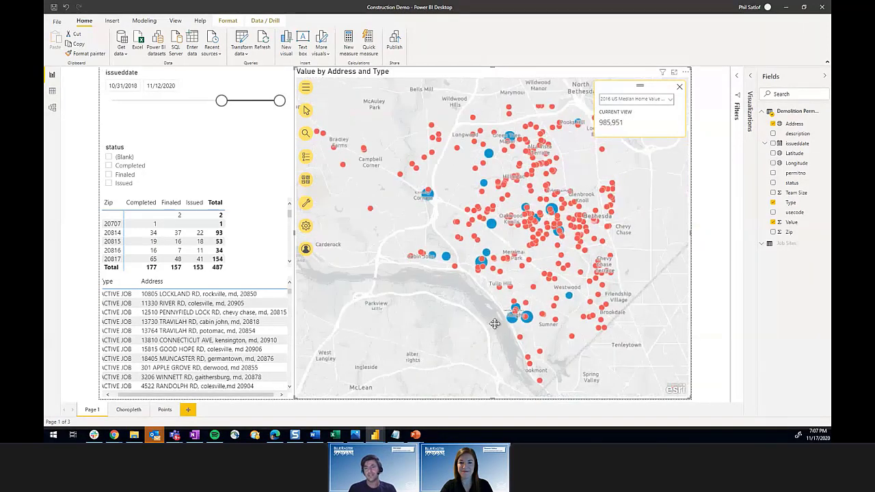
{"action": "scroll", "coordinate": [513, 291], "scroll_direction": "up", "scroll_amount": 1}
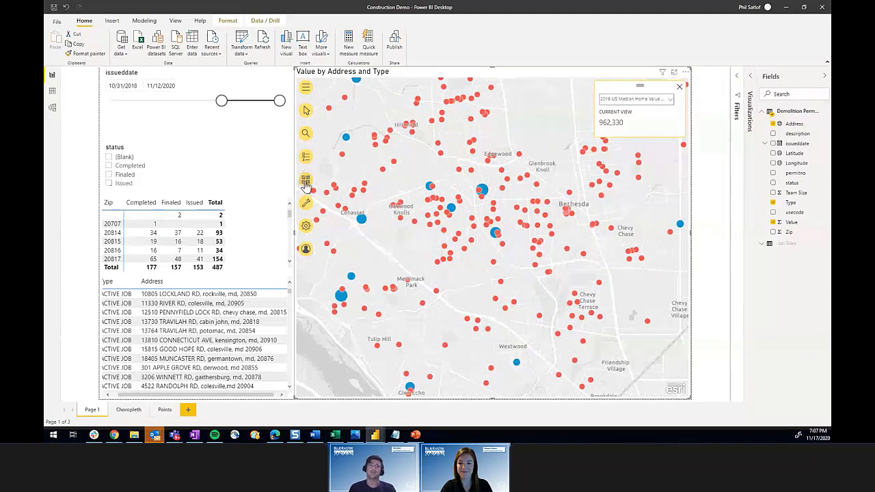
{"action": "left_click", "coordinate": [306, 203]}
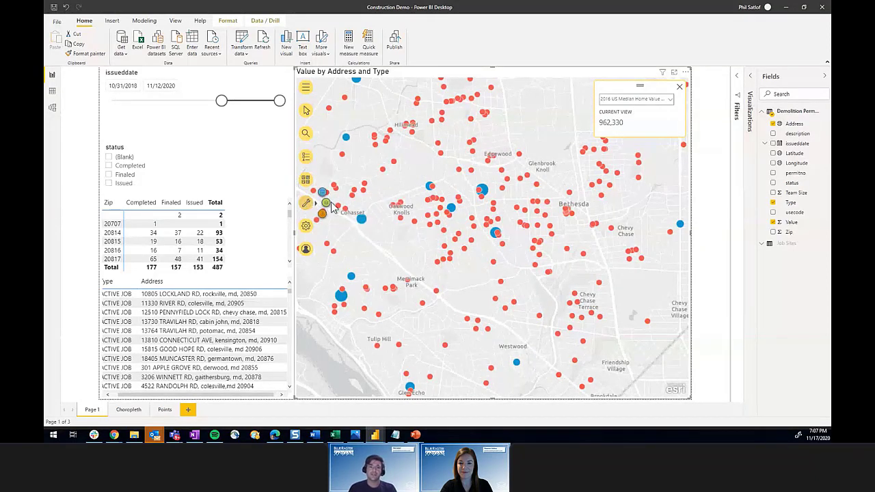
{"action": "left_click", "coordinate": [327, 204]}
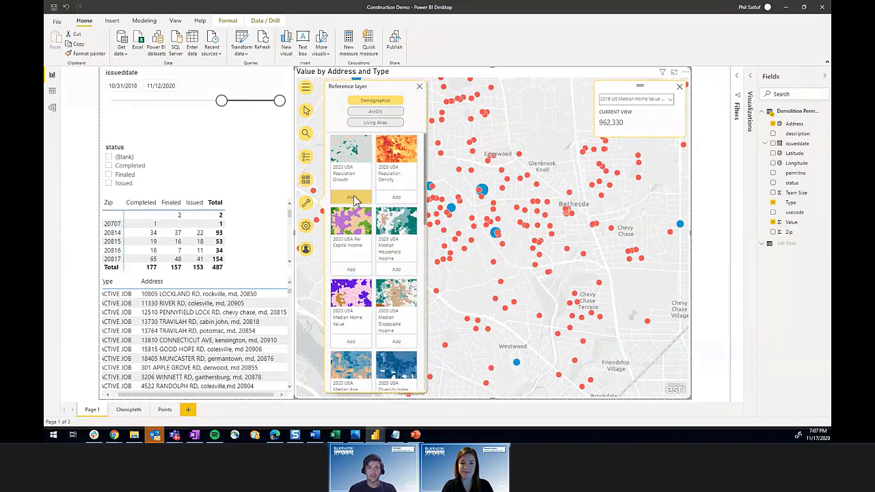
{"action": "left_click", "coordinate": [352, 198]}
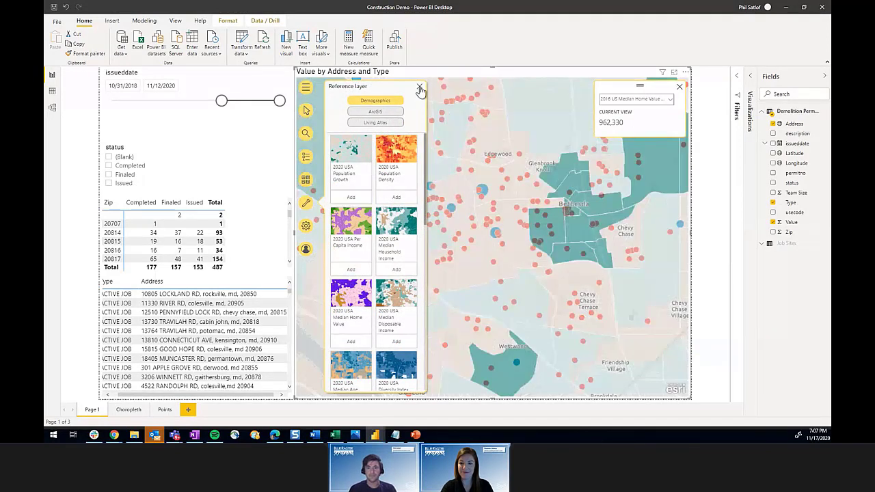
{"action": "left_click", "coordinate": [420, 88]}
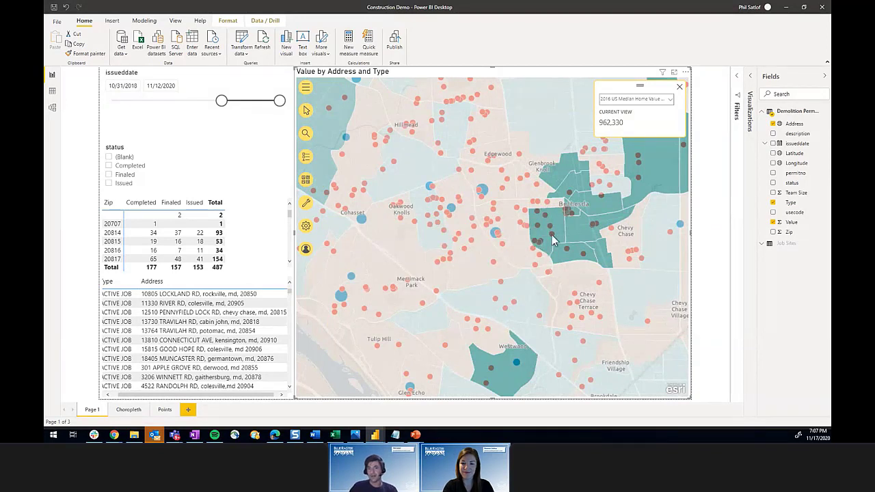
{"action": "left_click", "coordinate": [307, 159]}
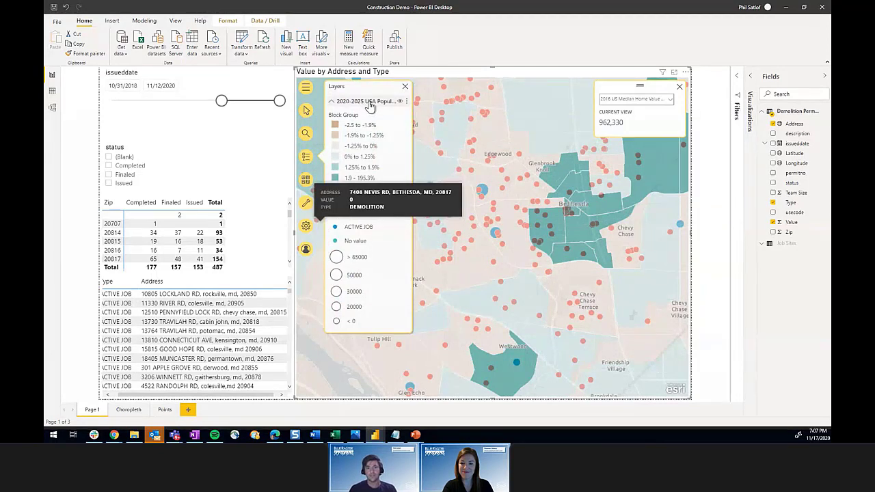
Step: Select permits at a map spot to filter to 8 permits in zip 20814, then open the population growth layer's options
{"action": "left_click", "coordinate": [307, 110]}
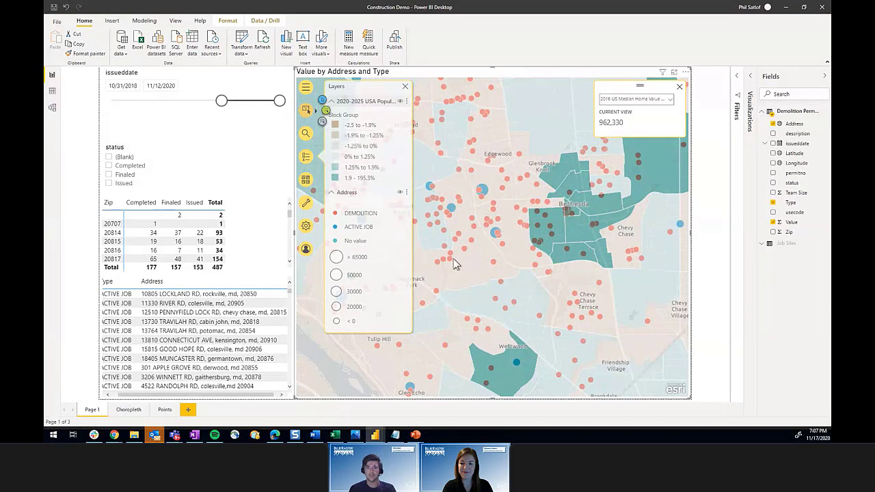
{"action": "left_click", "coordinate": [554, 220]}
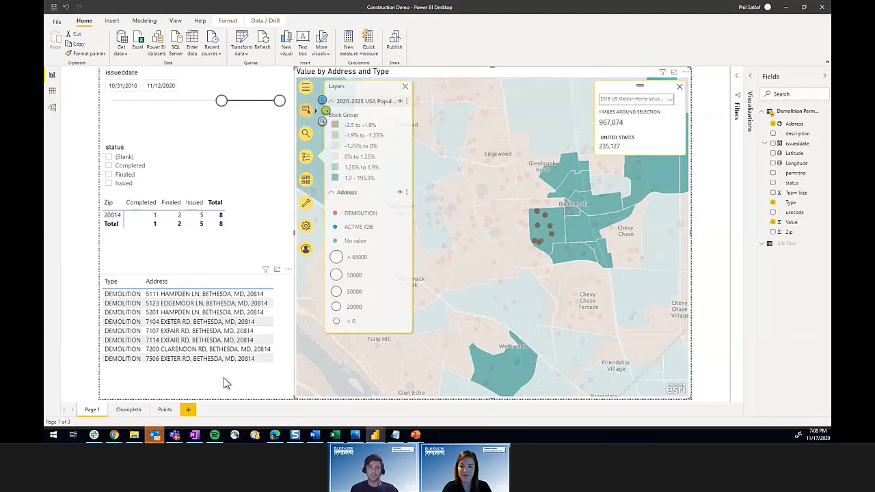
{"action": "left_click", "coordinate": [405, 87]}
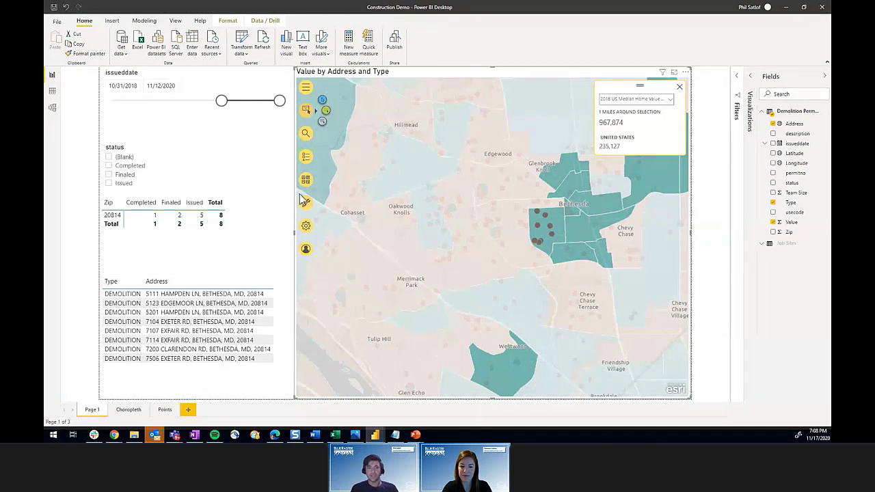
{"action": "left_click", "coordinate": [306, 158]}
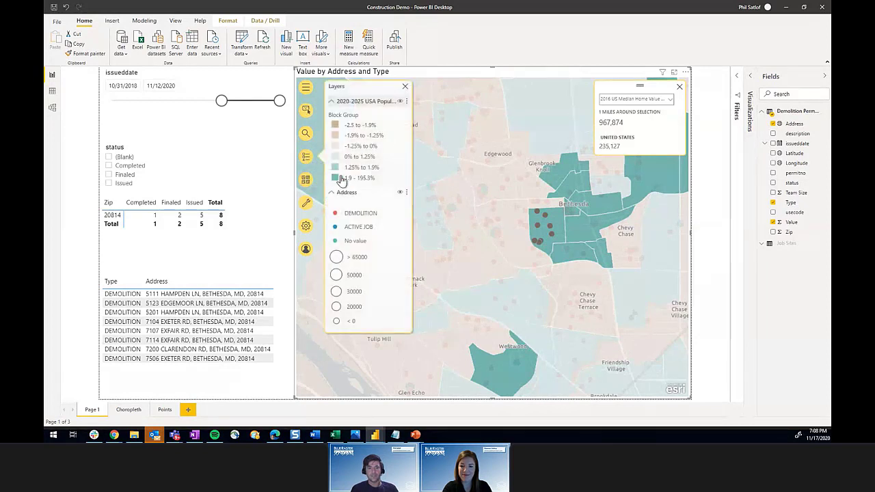
{"action": "left_click", "coordinate": [407, 102]}
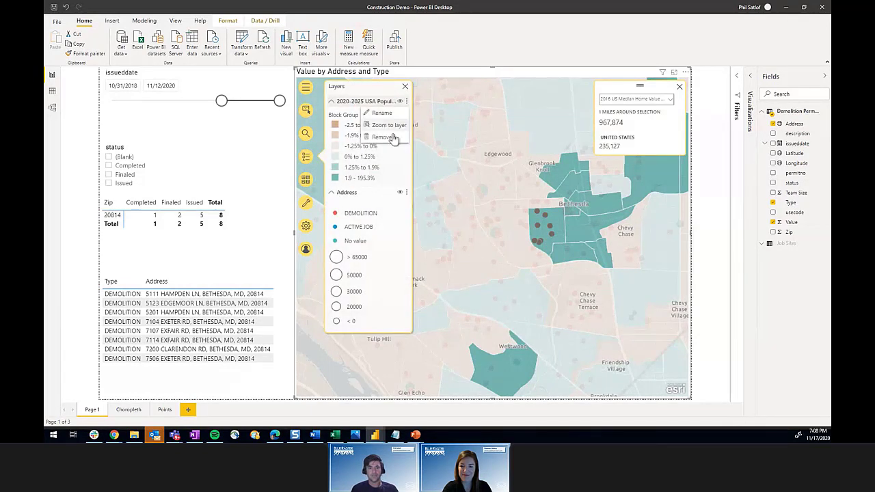
Step: Remove the population growth layer from the map and close the layers list
{"action": "left_click", "coordinate": [393, 140]}
{"action": "left_click", "coordinate": [490, 259]}
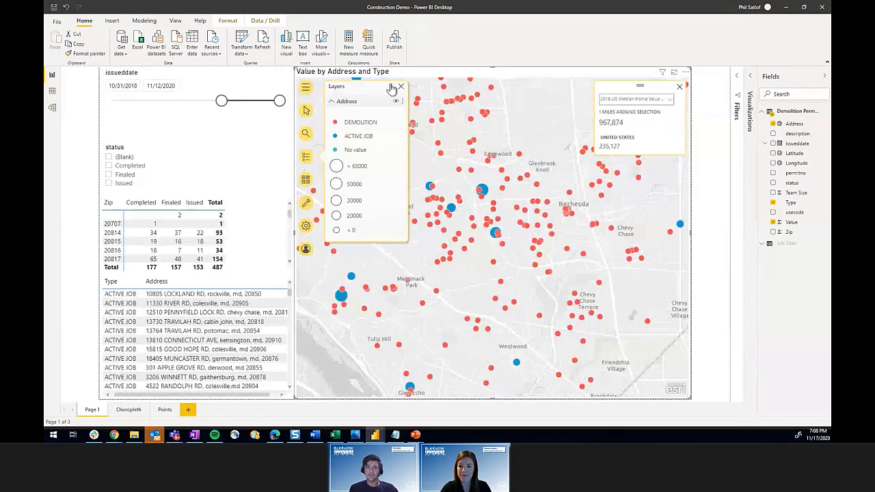
{"action": "left_click", "coordinate": [401, 87]}
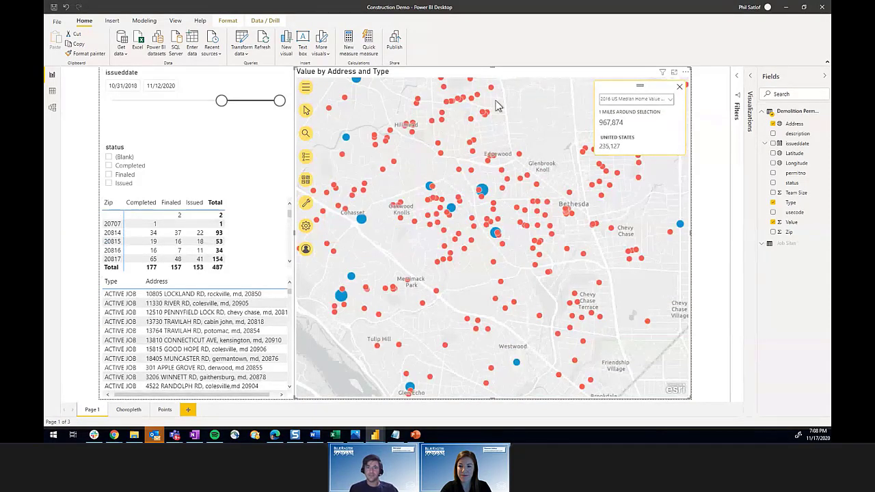
Step: Drag the Value field into the map's Find Similar well
{"action": "left_click", "coordinate": [753, 77]}
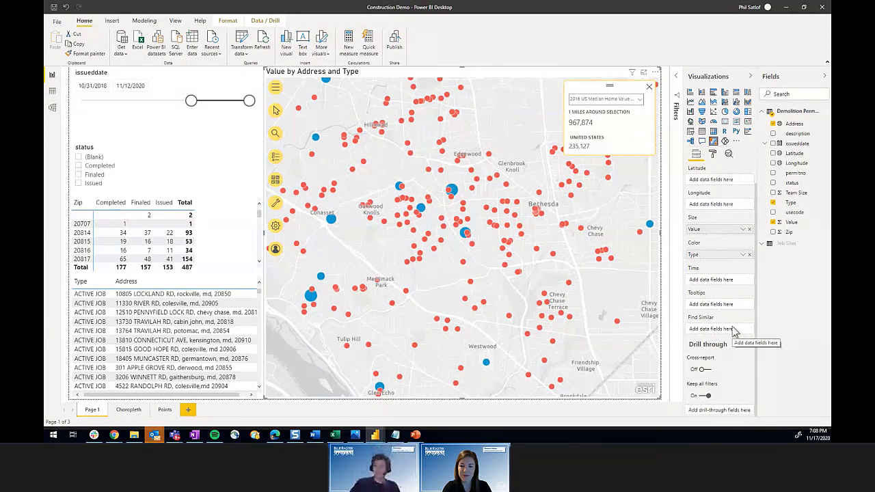
{"action": "left_click_drag", "start_coordinate": [798, 229], "coordinate": [717, 354]}
{"action": "left_click_drag", "start_coordinate": [715, 335], "coordinate": [718, 333]}
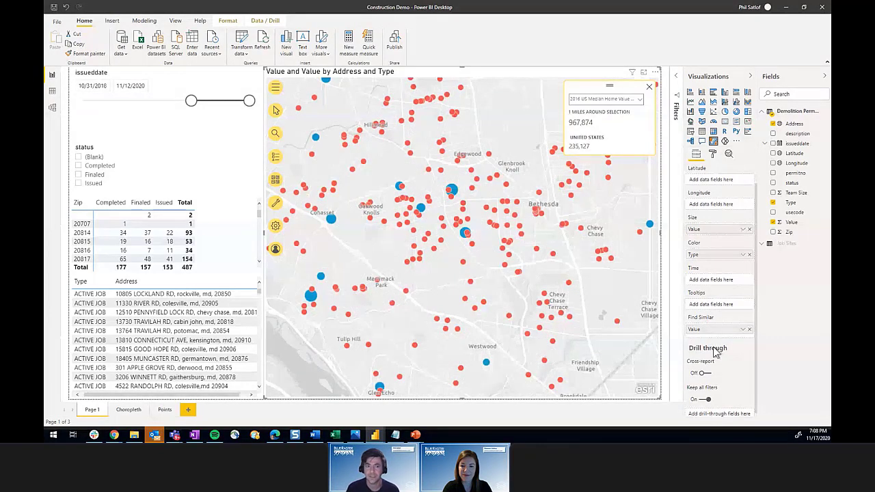
{"action": "left_click", "coordinate": [275, 205]}
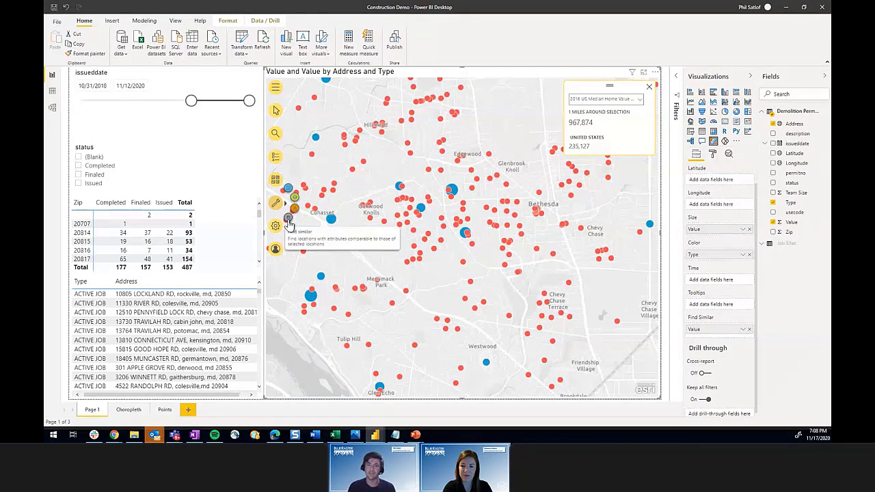
Step: Run Find similar on one blue active-job marker in southwest Bethesda and pan to the numbered results
{"action": "left_click", "coordinate": [288, 219]}
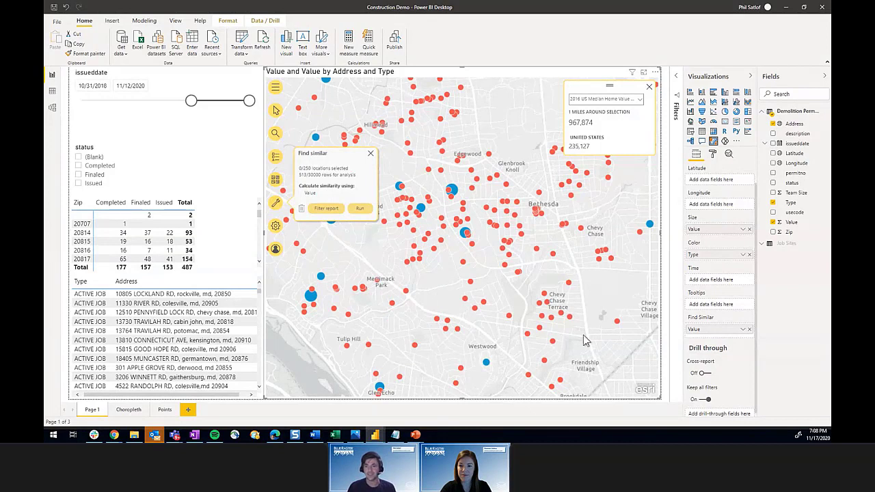
{"action": "left_click", "coordinate": [310, 295]}
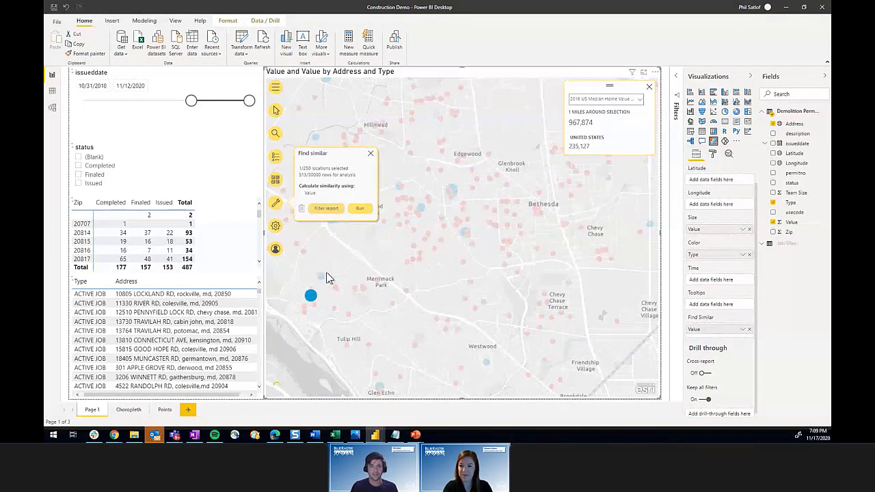
{"action": "left_click", "coordinate": [359, 209]}
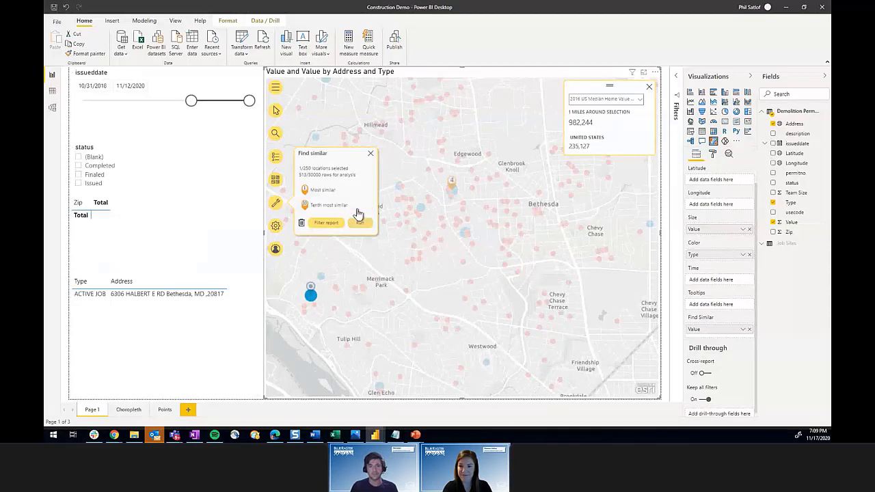
{"action": "scroll", "coordinate": [424, 252], "scroll_direction": "down", "scroll_amount": 1}
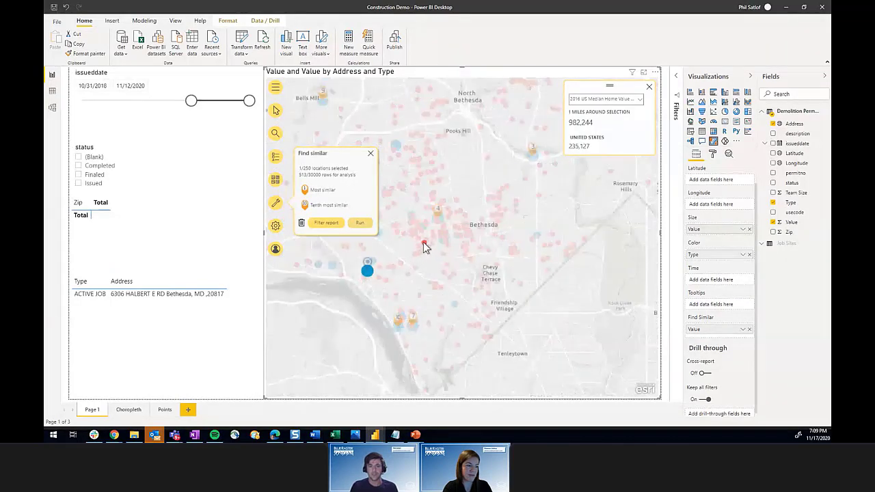
{"action": "left_click_drag", "start_coordinate": [475, 176], "coordinate": [544, 226]}
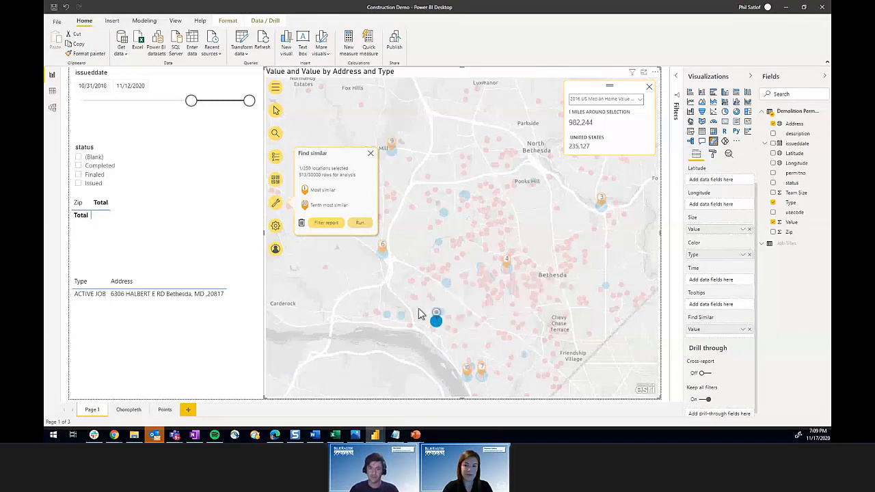
Step: Filter the report so the address table lists the ten most similar active jobs
{"action": "left_click", "coordinate": [319, 225]}
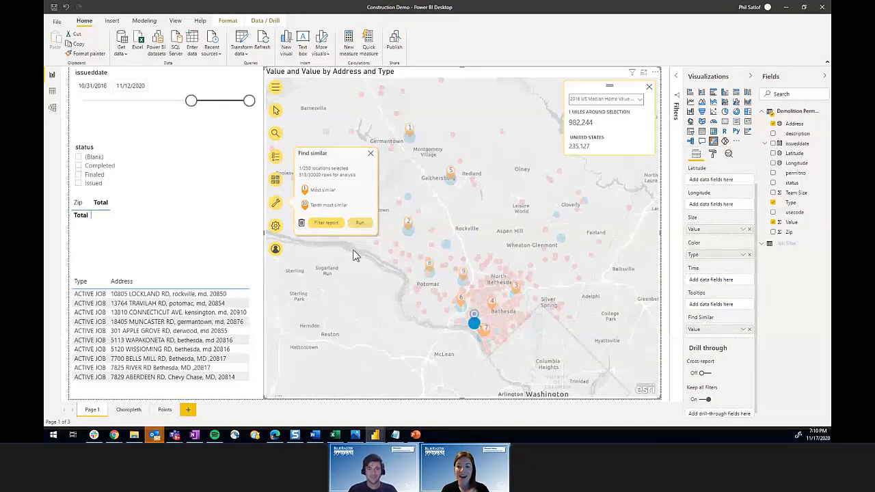
Step: Close Find similar and remove the Find Similar Results layer from the map
{"action": "left_click", "coordinate": [371, 156]}
{"action": "left_click", "coordinate": [275, 156]}
{"action": "left_click", "coordinate": [369, 101]}
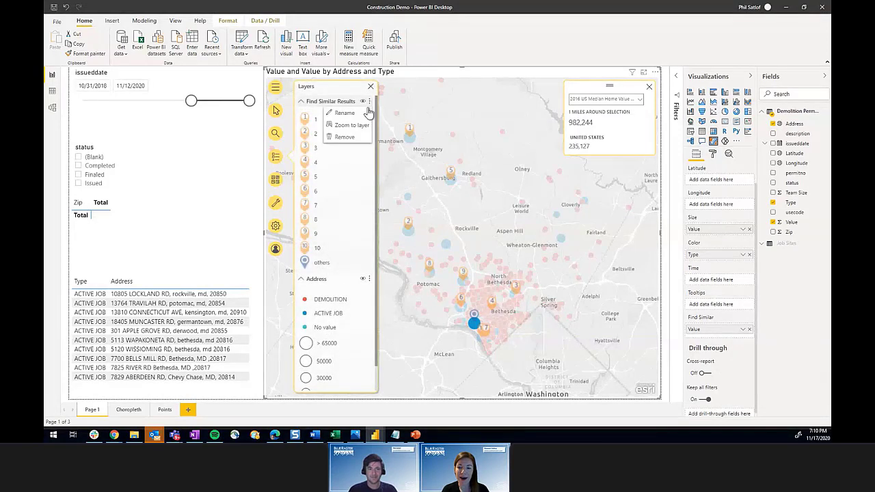
{"action": "left_click", "coordinate": [345, 137]}
{"action": "left_click", "coordinate": [469, 263]}
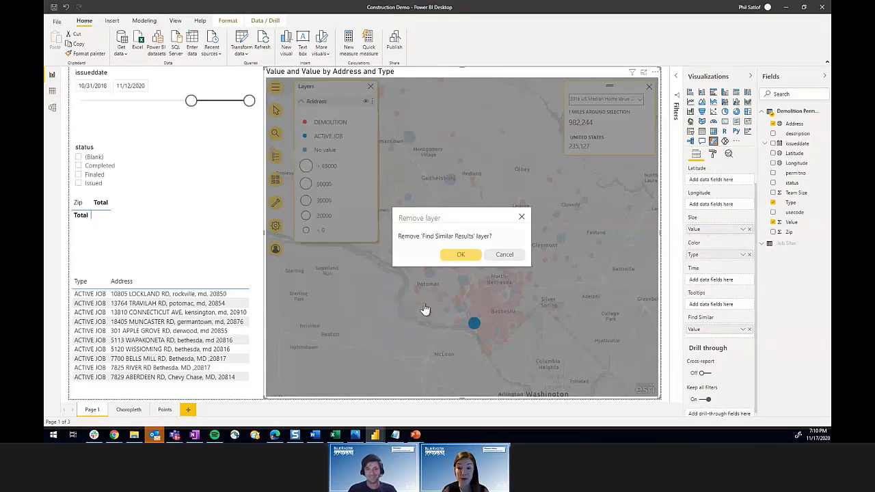
{"action": "left_click", "coordinate": [370, 86]}
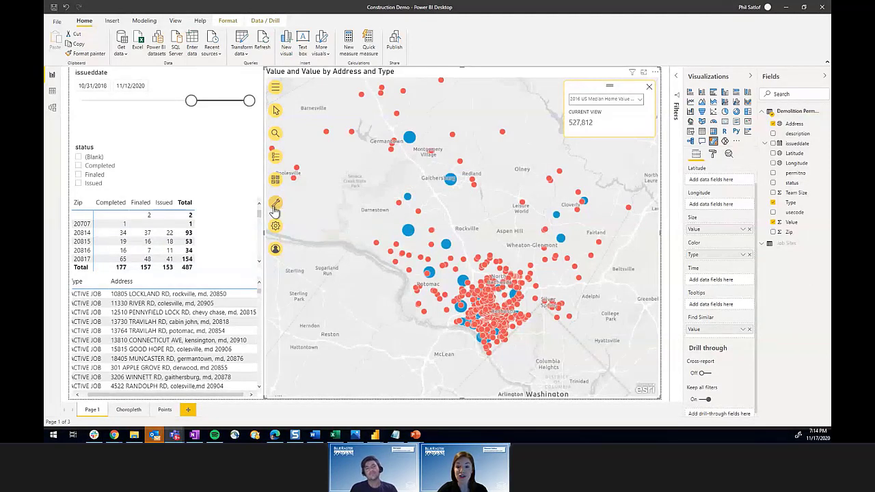
{"action": "mouse_move", "coordinate": [275, 209]}
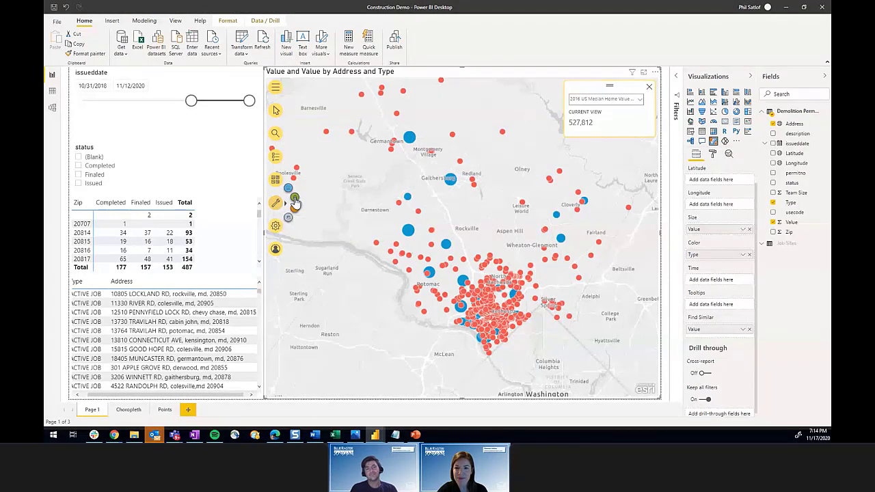
Step: Add the 2020 USA Population Growth layer from Demographics and open the Layers legend
{"action": "left_click", "coordinate": [295, 201]}
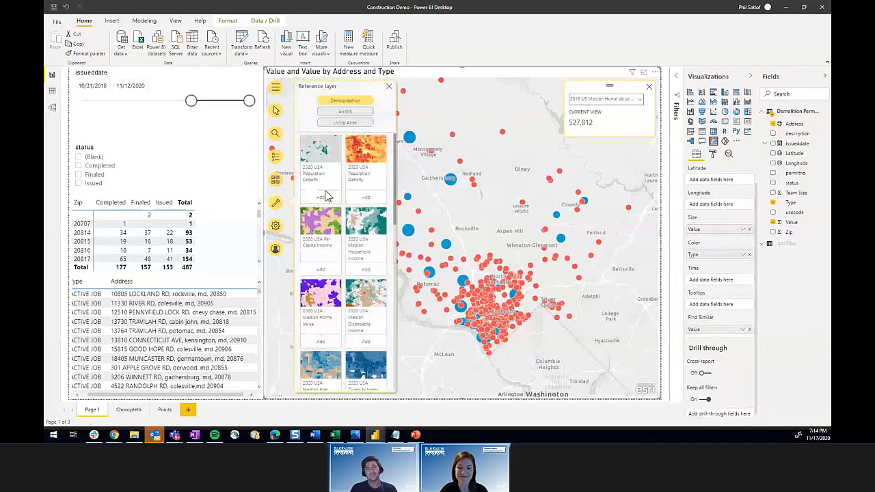
{"action": "left_click", "coordinate": [324, 196]}
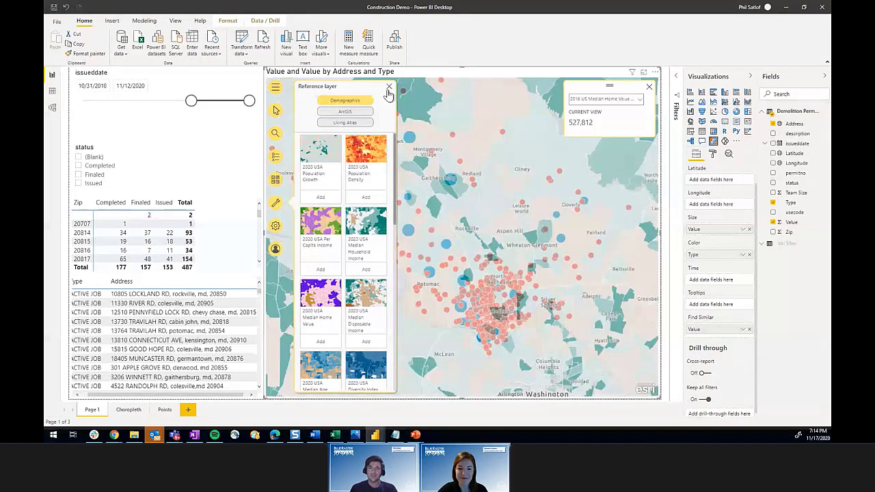
{"action": "left_click", "coordinate": [388, 89]}
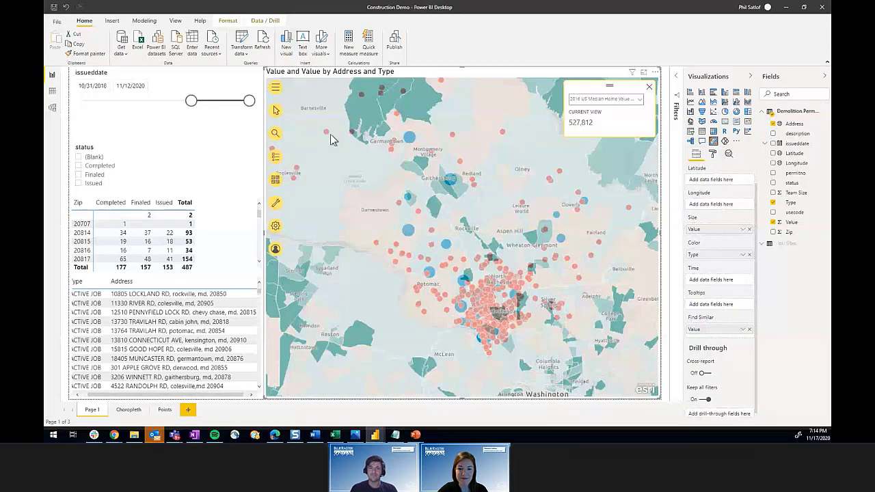
{"action": "left_click", "coordinate": [275, 157]}
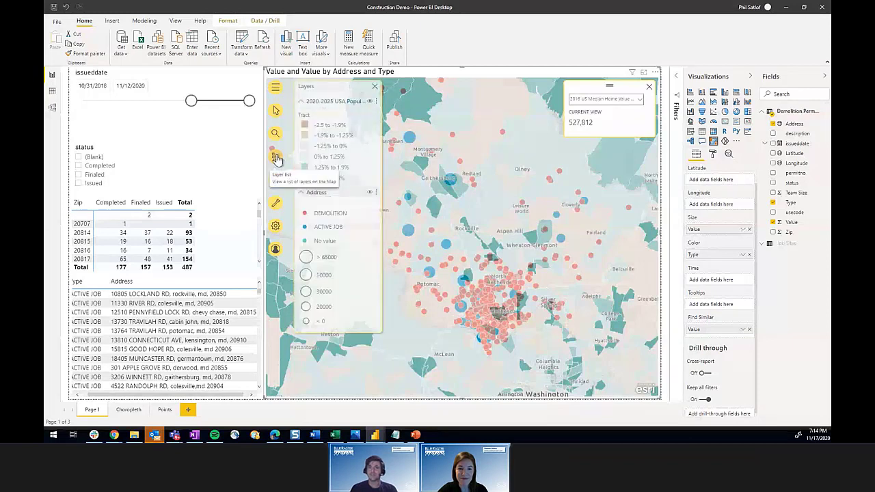
Step: Open and dismiss the population layer's options, then close the Layers panel
{"action": "left_click", "coordinate": [377, 103]}
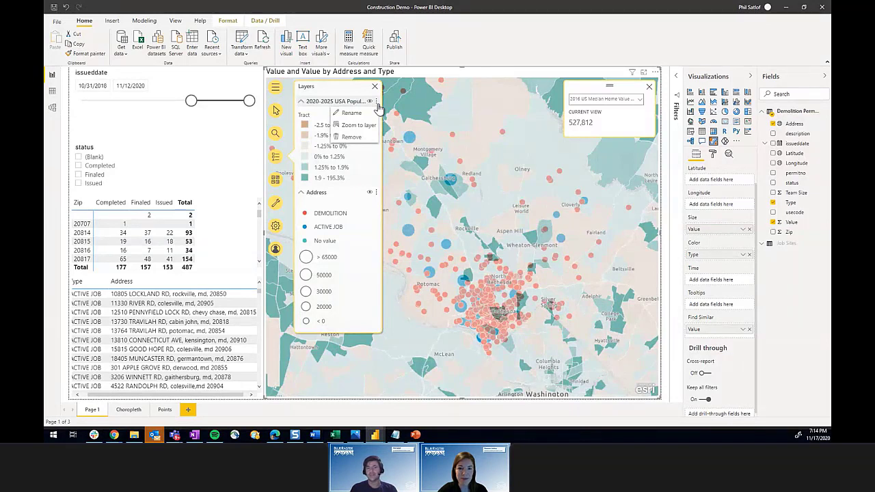
{"action": "left_click", "coordinate": [378, 106]}
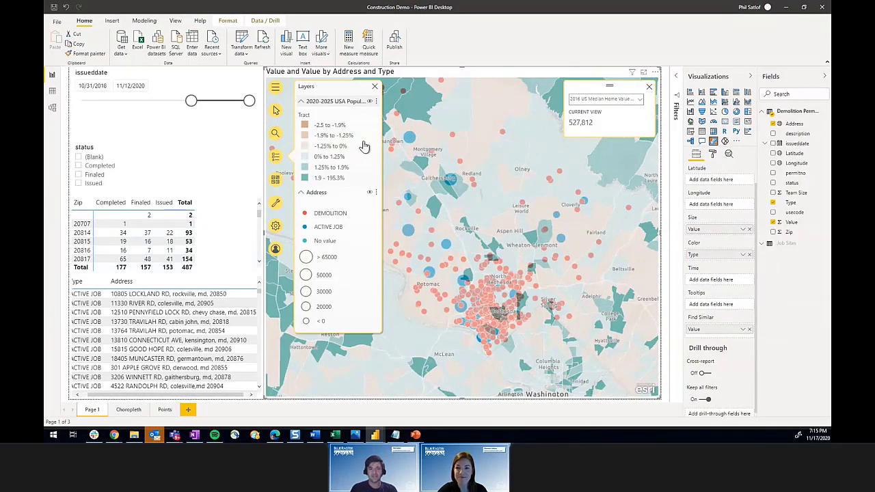
{"action": "left_click", "coordinate": [375, 88]}
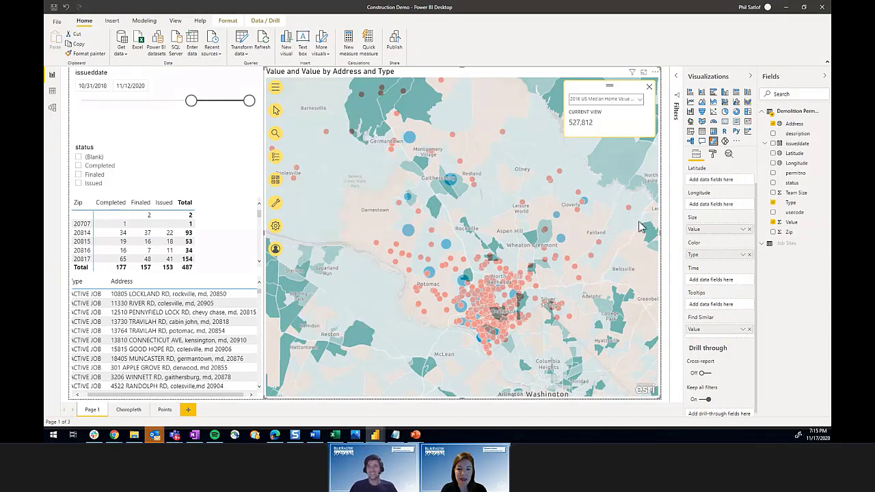
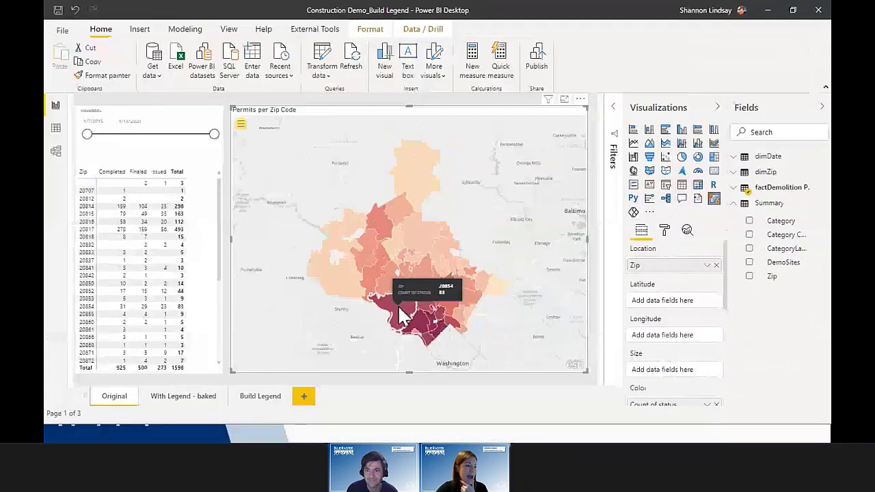
Step: Select zip 20854 on the Permits per Zip Code map to filter the zip-by-status table
{"action": "left_click", "coordinate": [460, 370]}
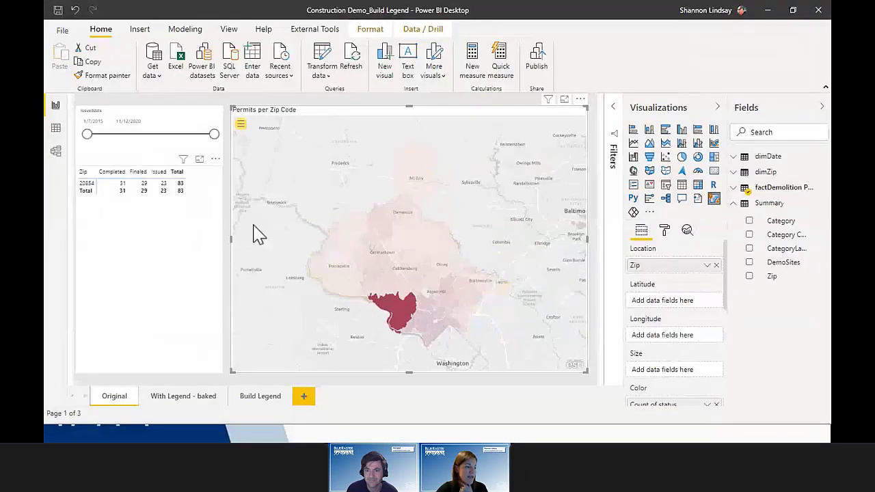
Step: Clear the zip 20854 selection, show the map's Layers colour legend, and go to the With Legend - baked page
{"action": "left_click", "coordinate": [404, 312]}
{"action": "left_click", "coordinate": [241, 124]}
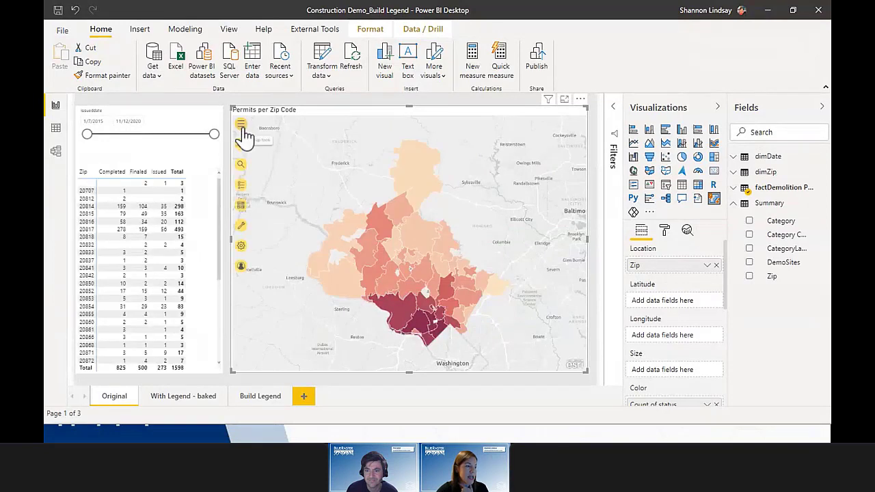
{"action": "left_click", "coordinate": [241, 186]}
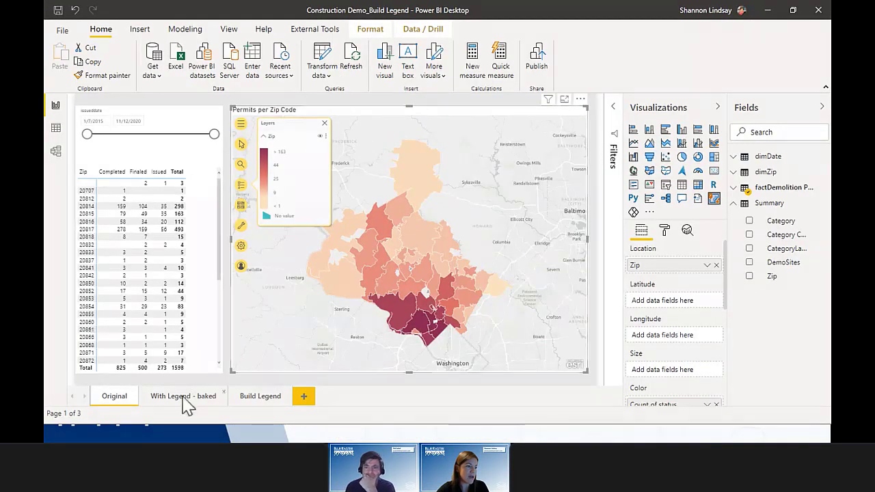
{"action": "left_click", "coordinate": [183, 399]}
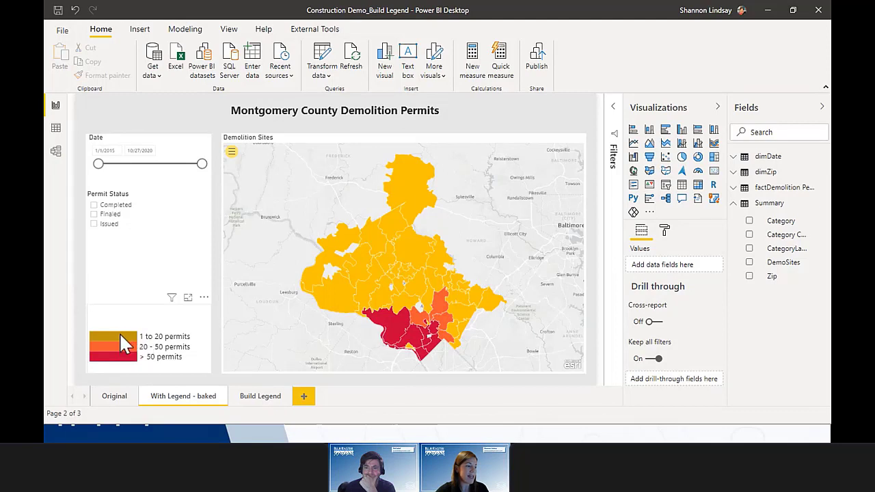
Step: Filter the map by each legend band (1 to 20, 20 - 50, > 50 permits), then clear the filter
{"action": "left_click", "coordinate": [119, 334]}
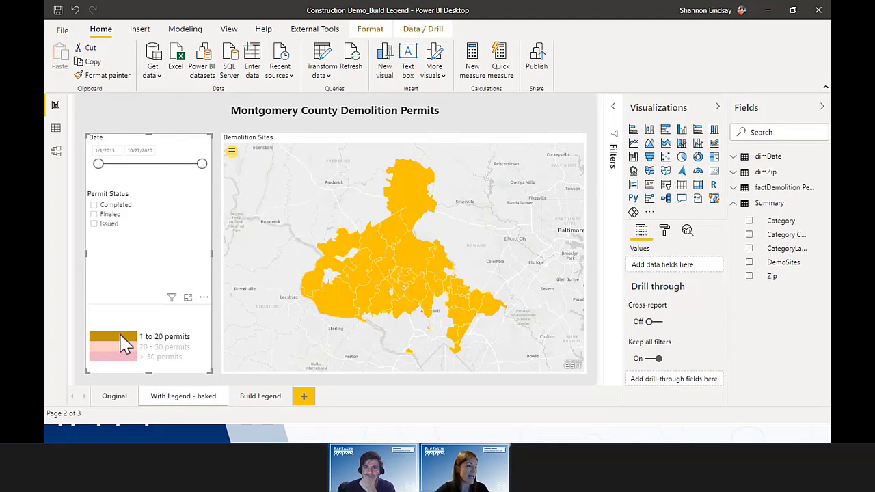
{"action": "left_click", "coordinate": [118, 347]}
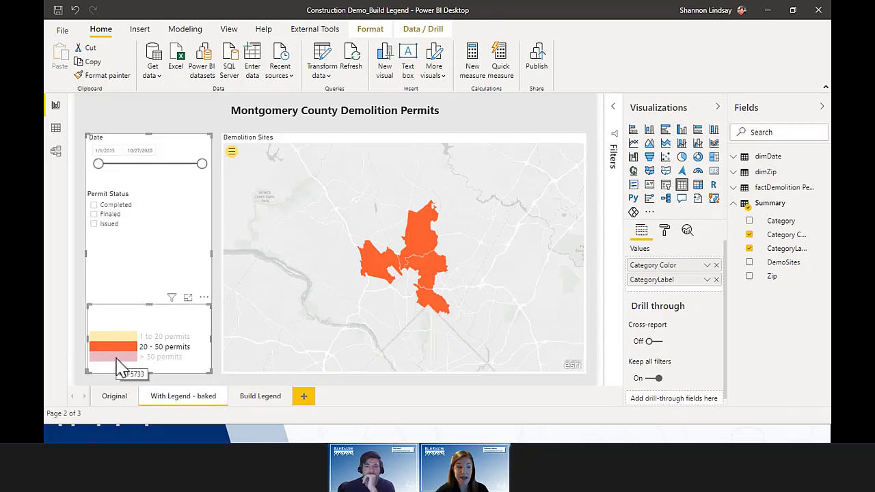
{"action": "left_click", "coordinate": [117, 357]}
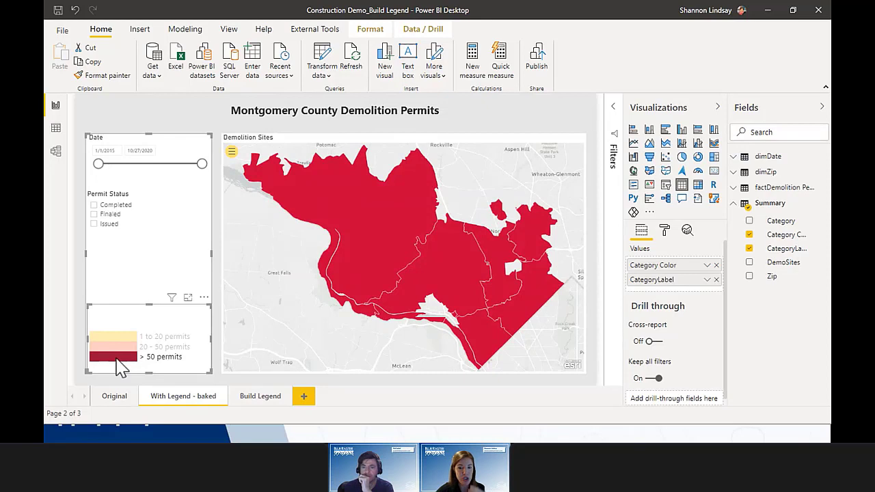
{"action": "left_click", "coordinate": [117, 359]}
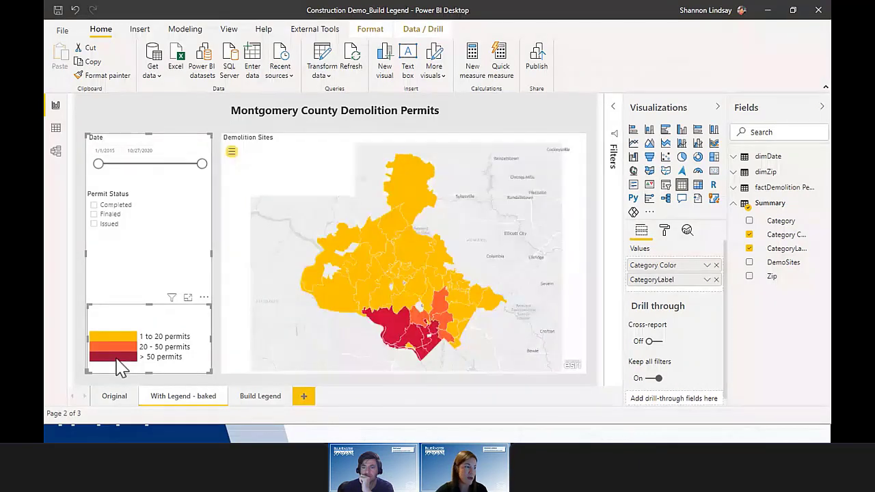
Step: End the Date slicer range at 3/23/2016 and open the Power Query Editor
{"action": "left_click", "coordinate": [216, 266]}
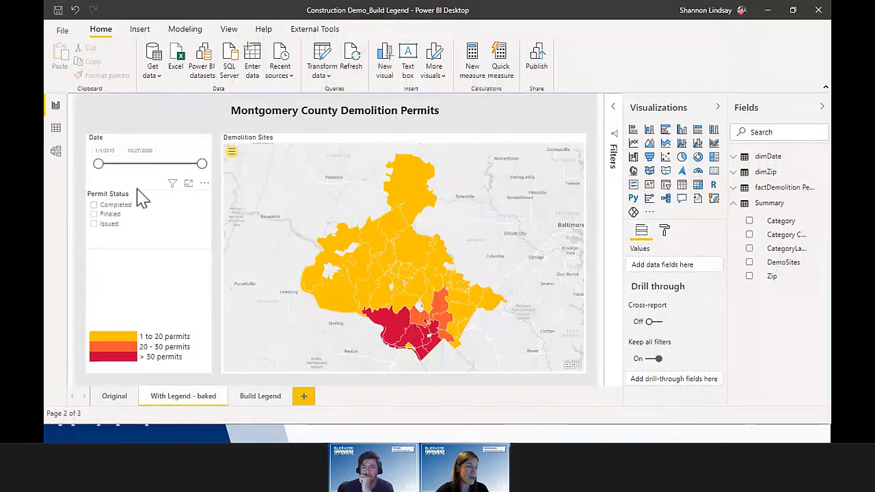
{"action": "left_click_drag", "start_coordinate": [202, 164], "coordinate": [121, 173]}
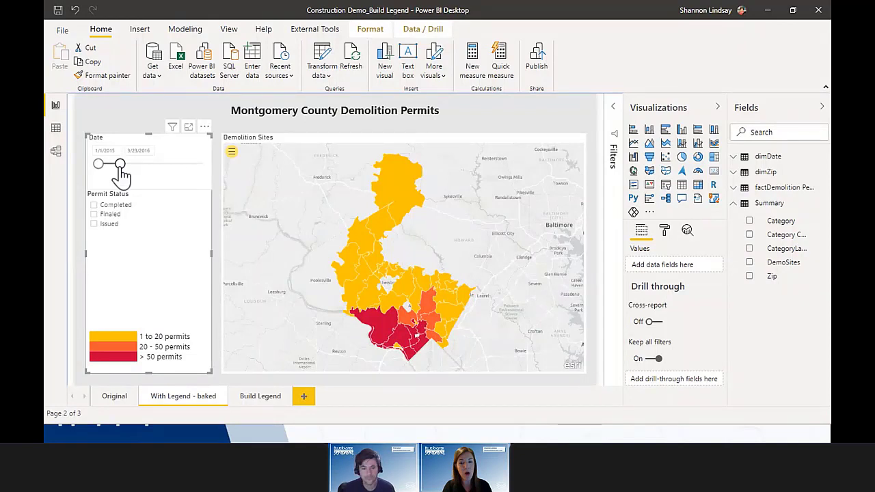
{"action": "left_click", "coordinate": [322, 60]}
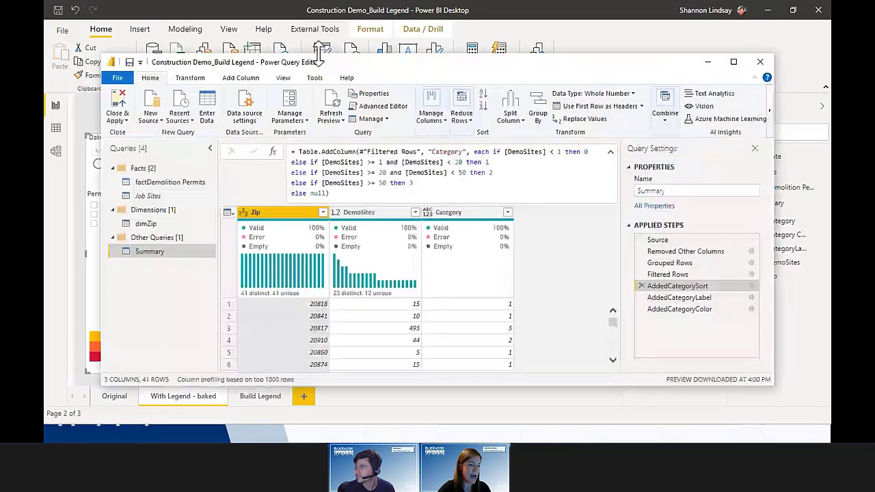
Step: Maximize the Power Query Editor, move the Notepad notes aside, and open the factDemolition Permits query
{"action": "left_click", "coordinate": [734, 62]}
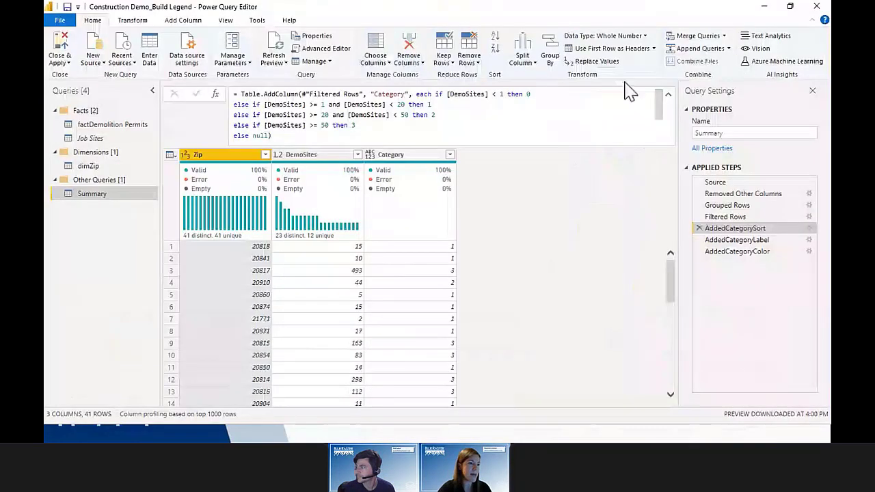
{"action": "key", "text": "alt+Tab"}
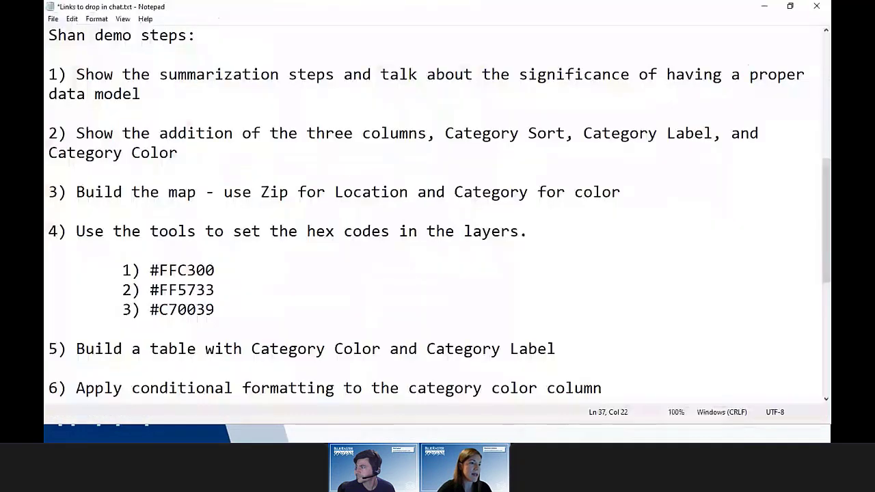
{"action": "left_click_drag", "start_coordinate": [546, 7], "coordinate": [874, 171]}
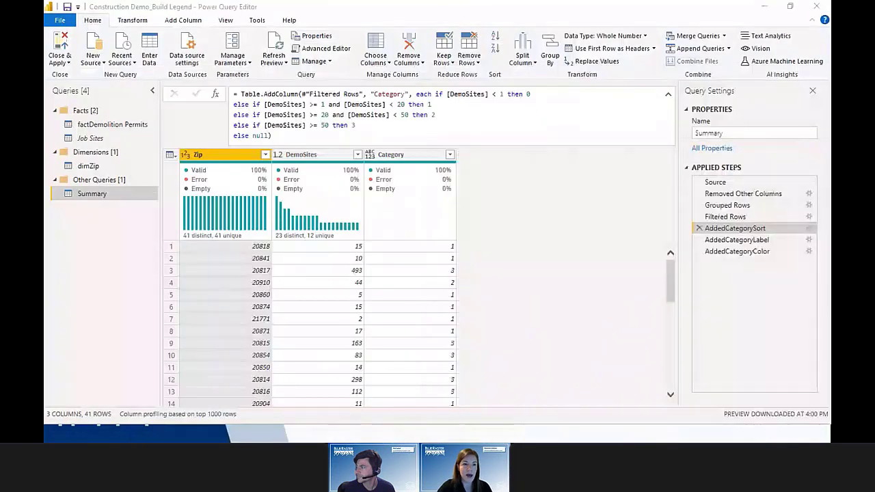
{"action": "left_click", "coordinate": [122, 126]}
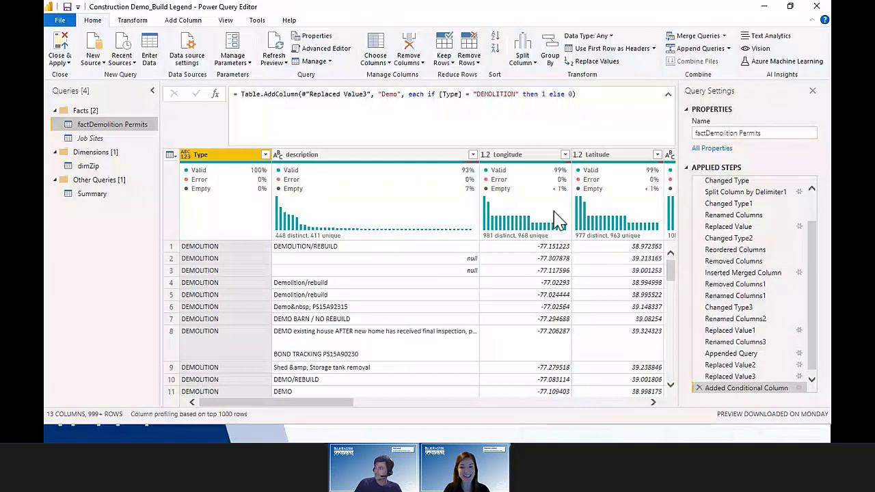
{"action": "mouse_move", "coordinate": [558, 220]}
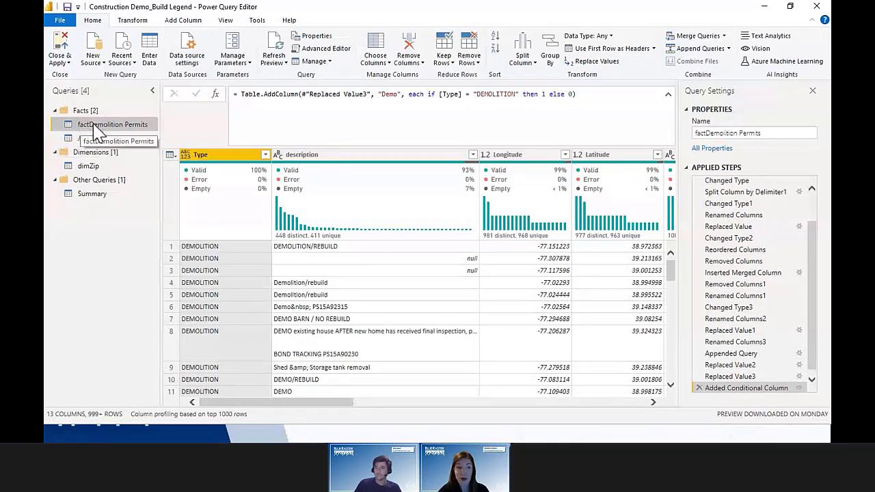
Step: Refresh the dimZip preview, then review Summary and factDemolition Permits, ending on the Summary query
{"action": "left_click", "coordinate": [92, 171]}
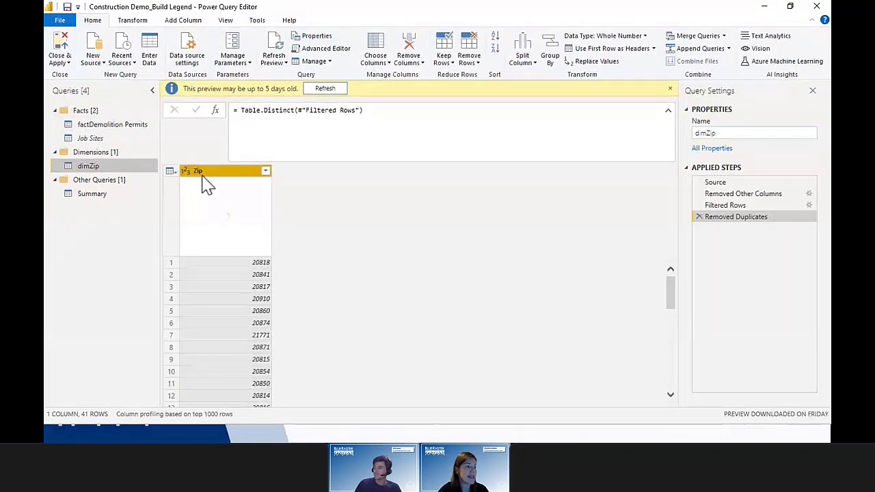
{"action": "left_click", "coordinate": [333, 90]}
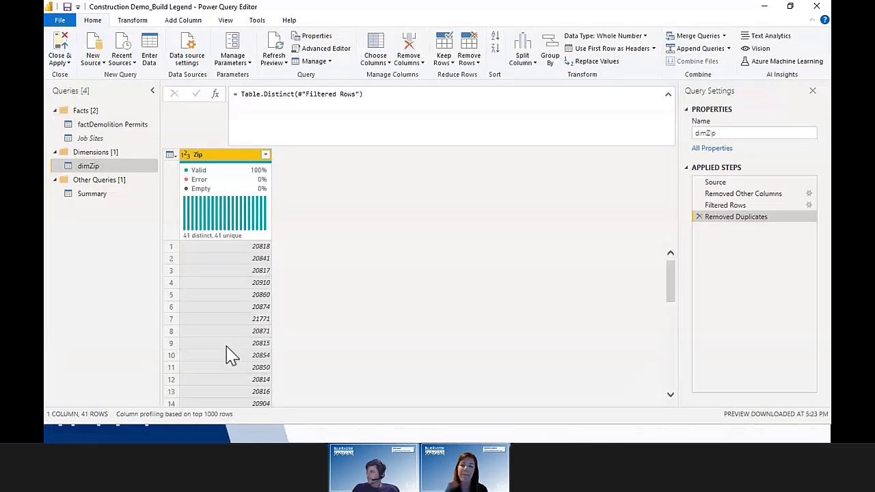
{"action": "left_click", "coordinate": [93, 194]}
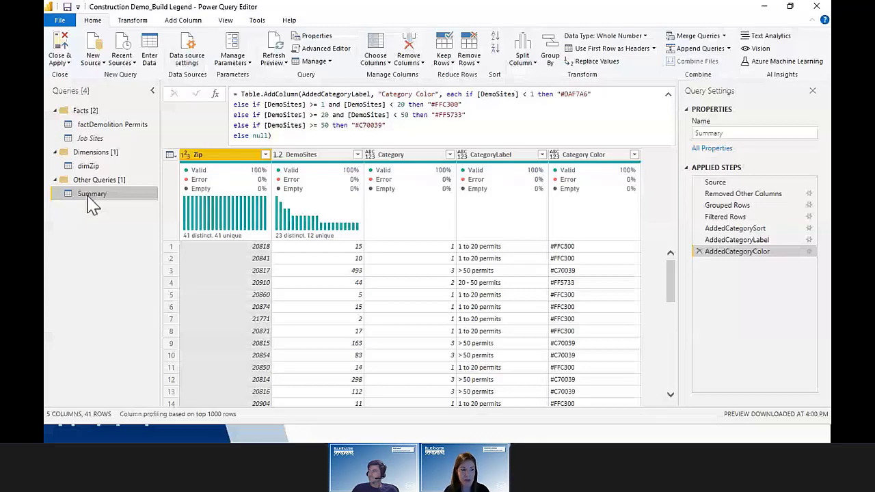
{"action": "left_click", "coordinate": [112, 124]}
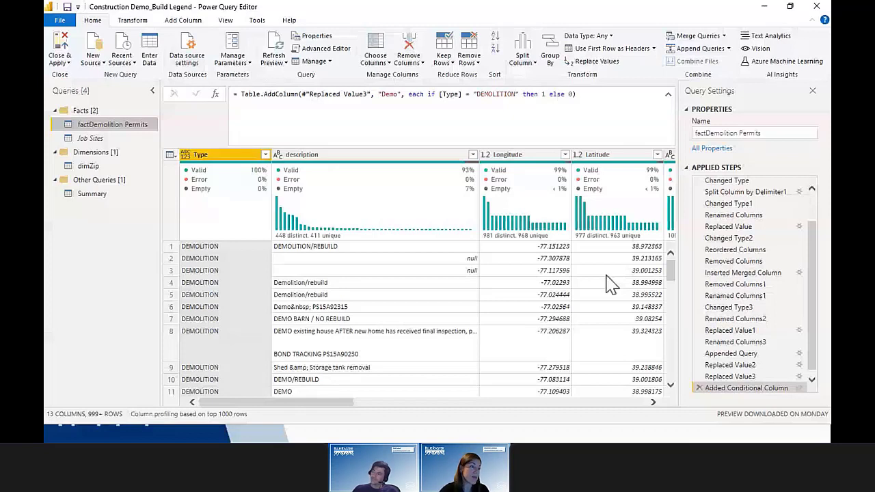
{"action": "left_click", "coordinate": [96, 196]}
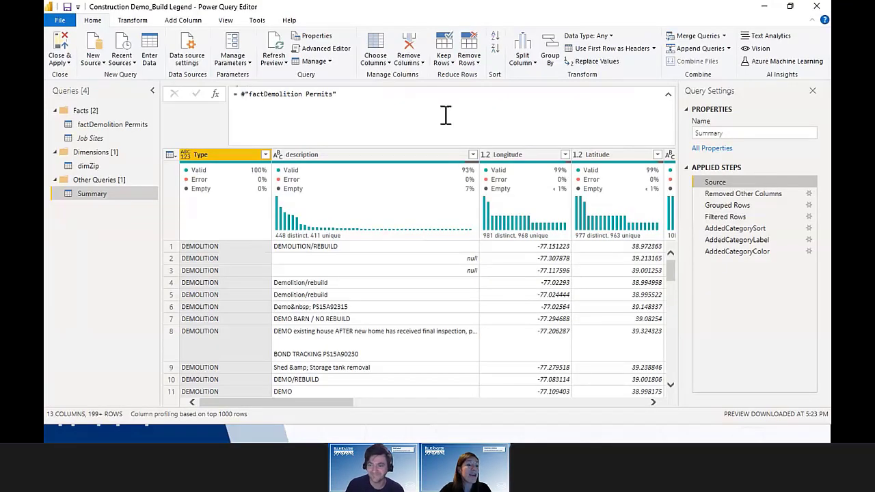
Step: Inspect the Removed Other Columns and Grouped Rows steps, then open the Group By settings summing Demo into DemoSites
{"action": "left_click", "coordinate": [743, 194]}
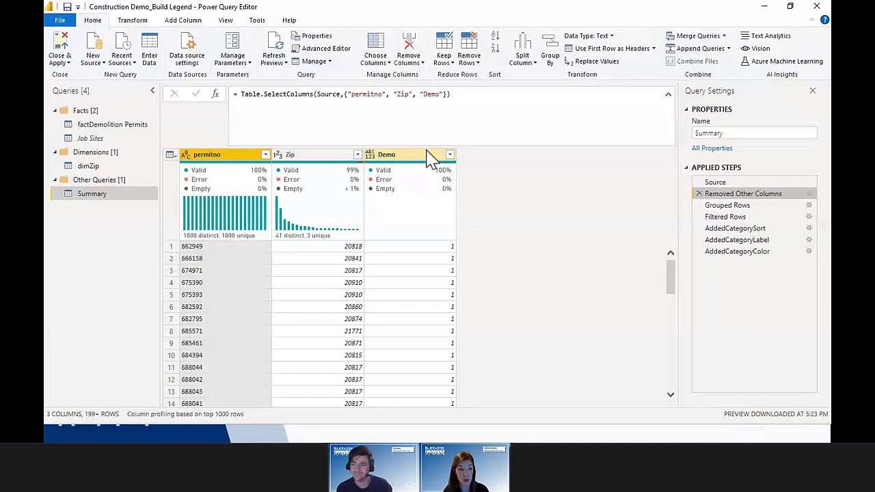
{"action": "left_click", "coordinate": [729, 206]}
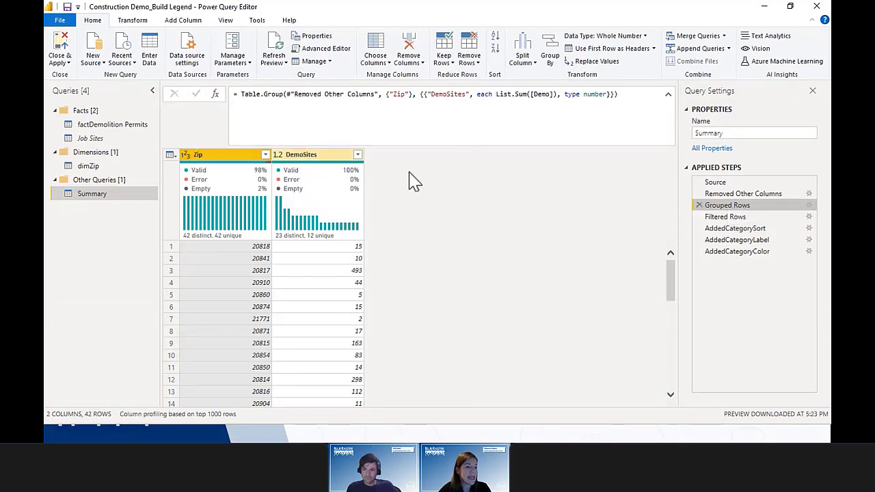
{"action": "left_click", "coordinate": [809, 205]}
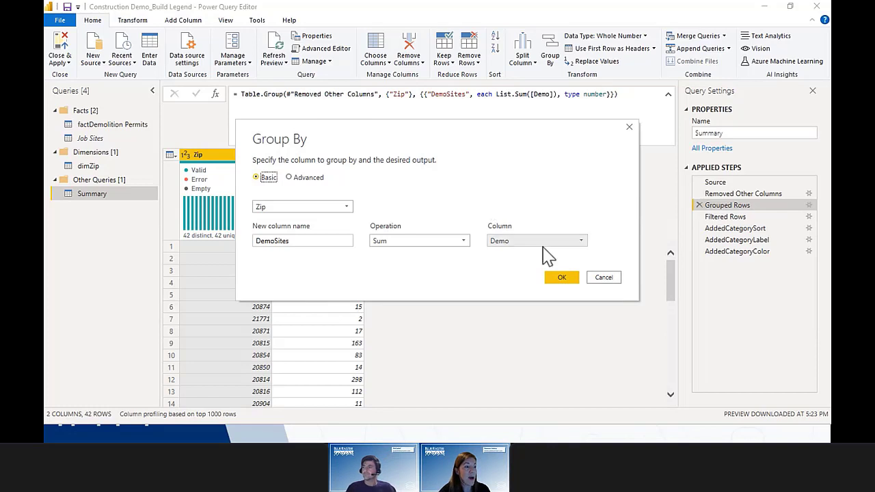
Step: Close Group By unchanged, preview the first row's values, and inspect the Filtered Rows step
{"action": "left_click", "coordinate": [611, 278]}
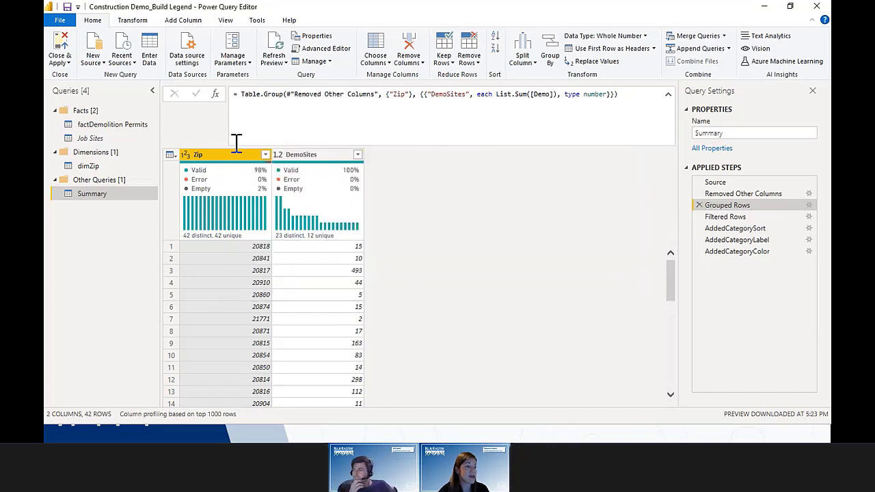
{"action": "left_click", "coordinate": [234, 247]}
{"action": "left_click", "coordinate": [171, 247]}
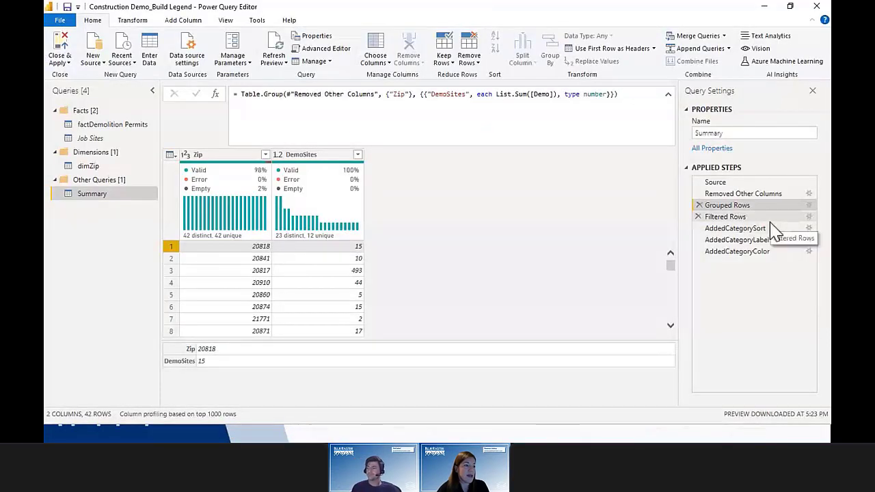
{"action": "left_click", "coordinate": [772, 220]}
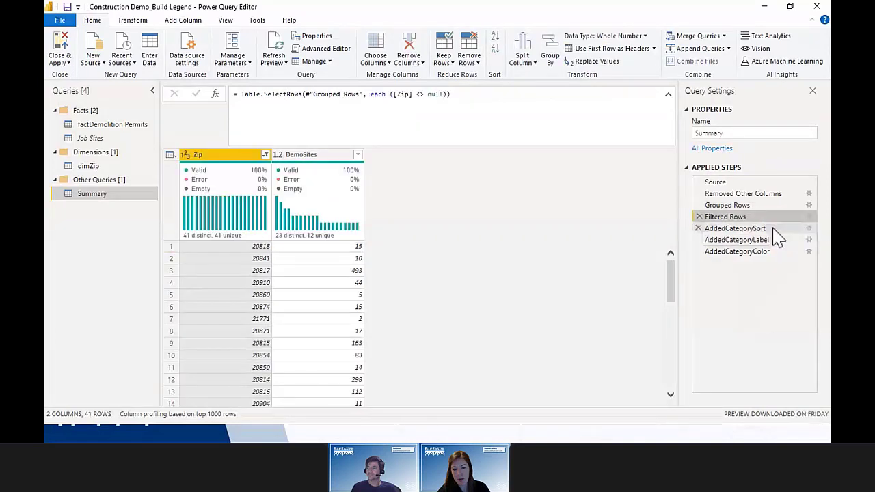
Step: Highlight the AddedCategorySort step and open its Category formula banding DemoSites into 0–3
{"action": "left_click", "coordinate": [773, 230]}
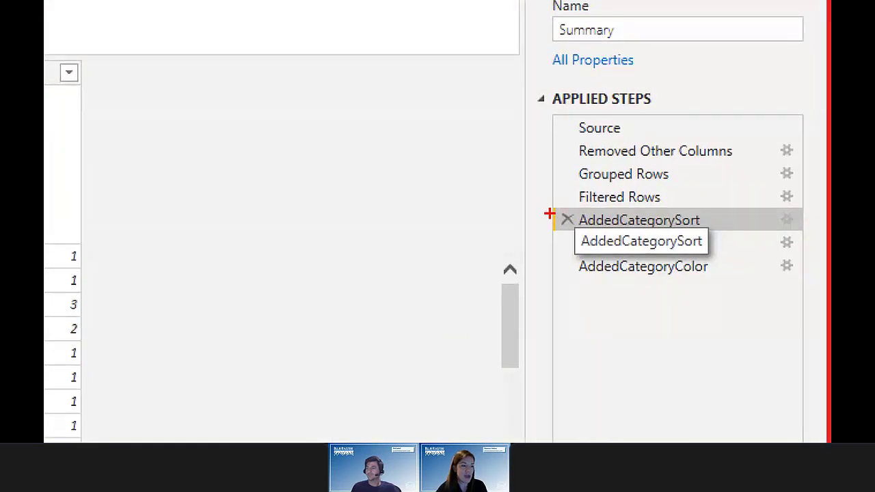
{"action": "mouse_move", "coordinate": [545, 207]}
{"action": "left_mouse_down"}
{"action": "mouse_move", "coordinate": [748, 272]}
{"action": "mouse_move", "coordinate": [809, 278]}
{"action": "left_mouse_up"}
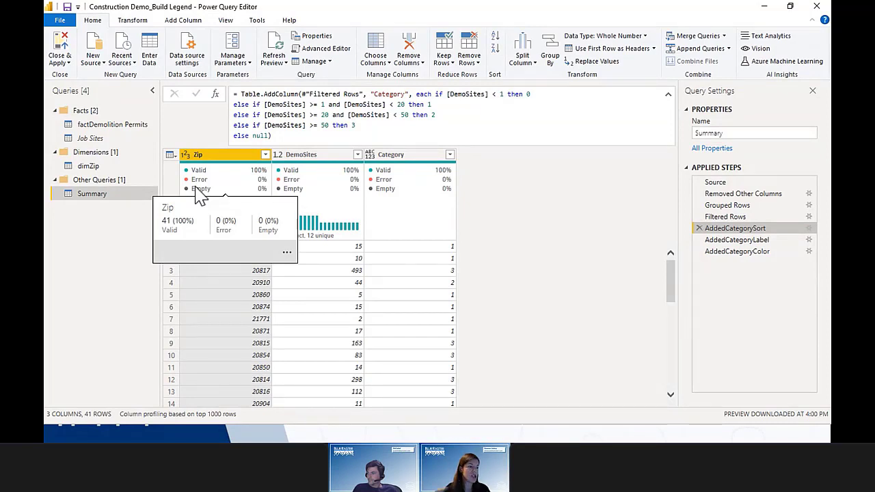
{"action": "left_click", "coordinate": [809, 229]}
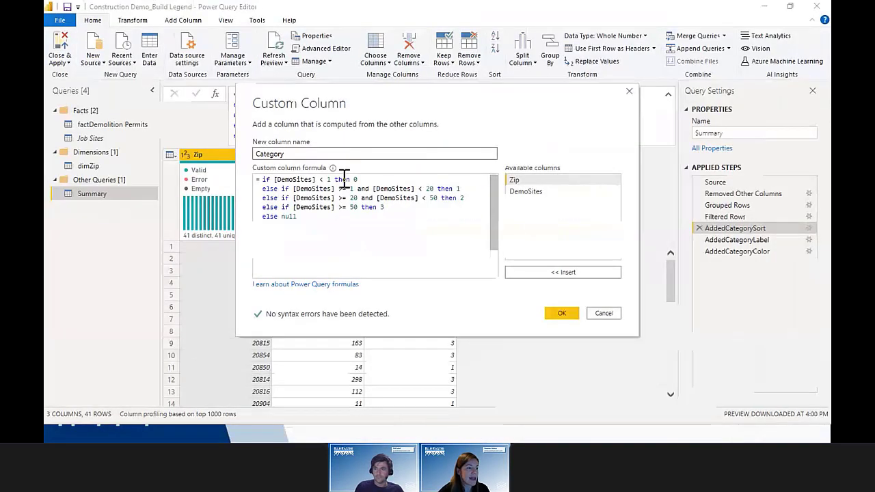
Step: Close the Category formula, then review the AddedCategoryLabel step's CategoryLabel formula without changes
{"action": "left_click", "coordinate": [601, 314]}
{"action": "left_click", "coordinate": [749, 240]}
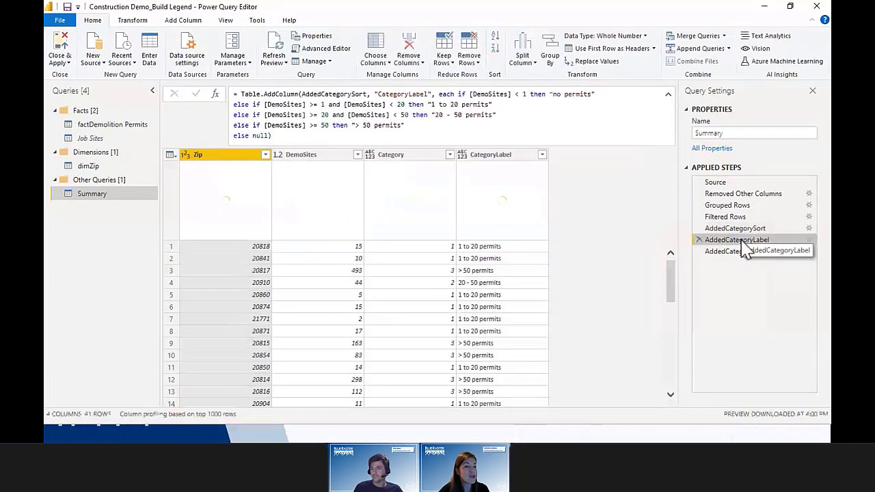
{"action": "left_click", "coordinate": [810, 240]}
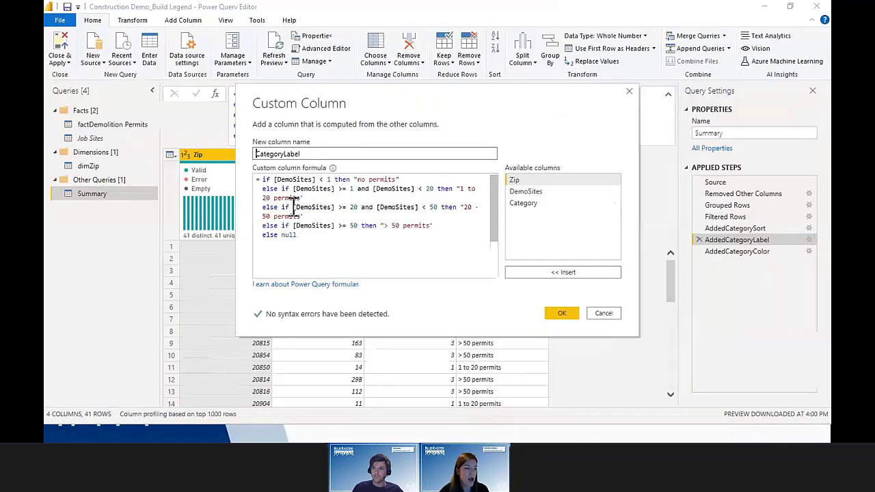
{"action": "left_click", "coordinate": [604, 314]}
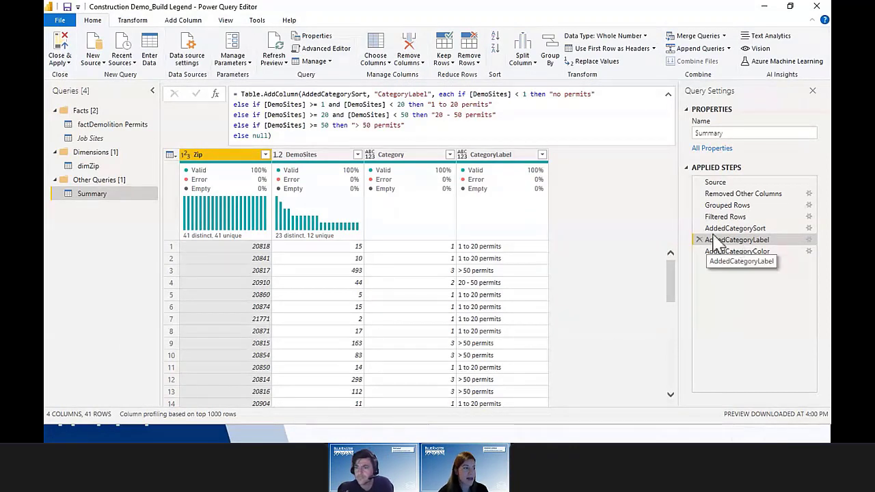
{"action": "left_click", "coordinate": [193, 23]}
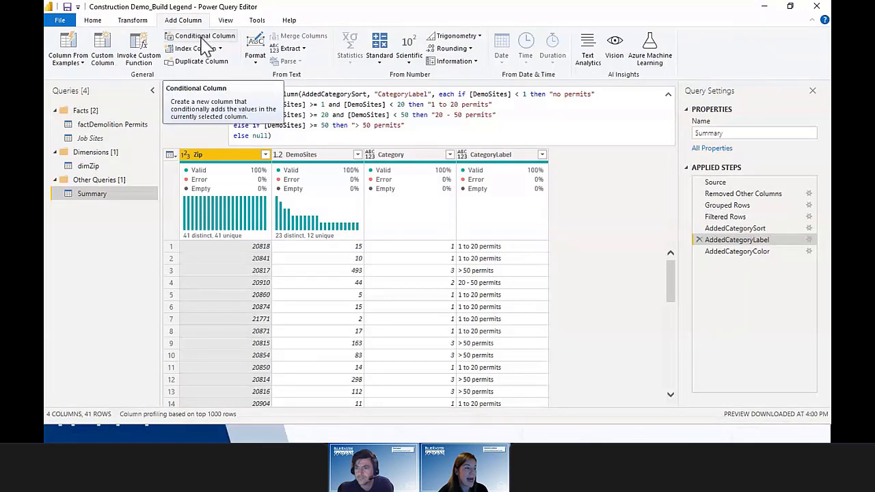
Step: Draft a conditional column DemoSites ≤ 1 → 'Demo site', cancel it, and view the AddedCategoryColor step
{"action": "left_click", "coordinate": [203, 38]}
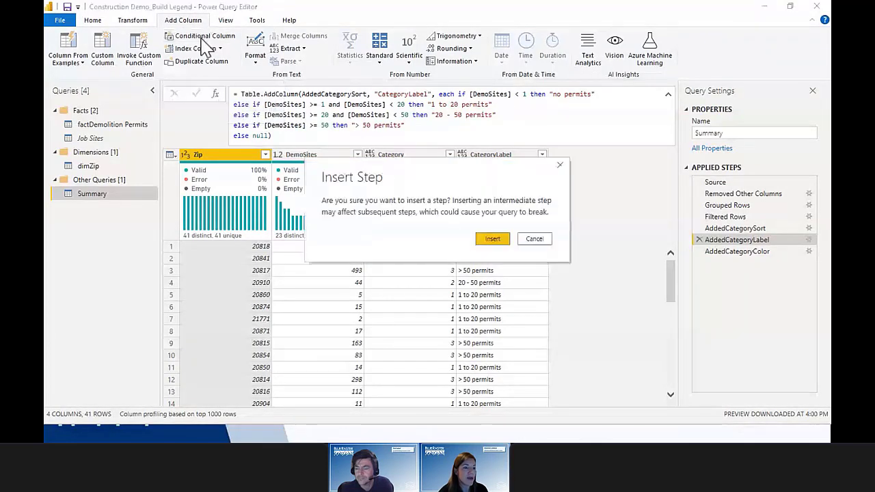
{"action": "left_click", "coordinate": [497, 241]}
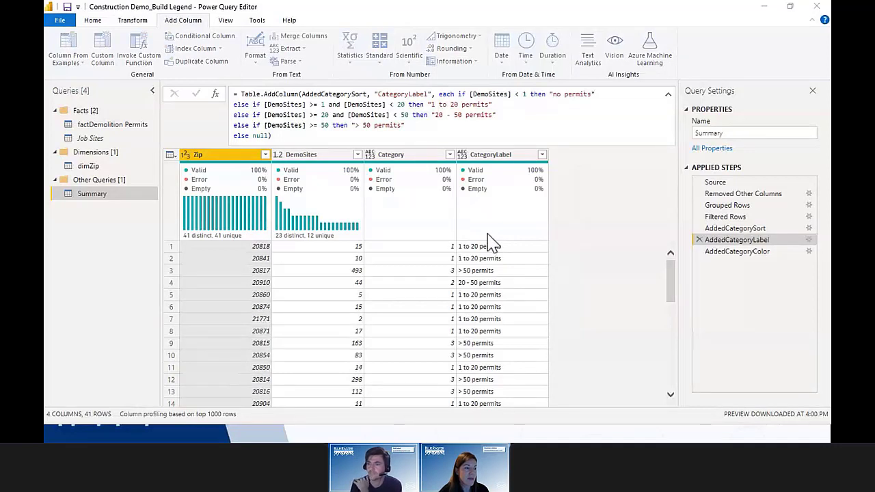
{"action": "left_click", "coordinate": [282, 206]}
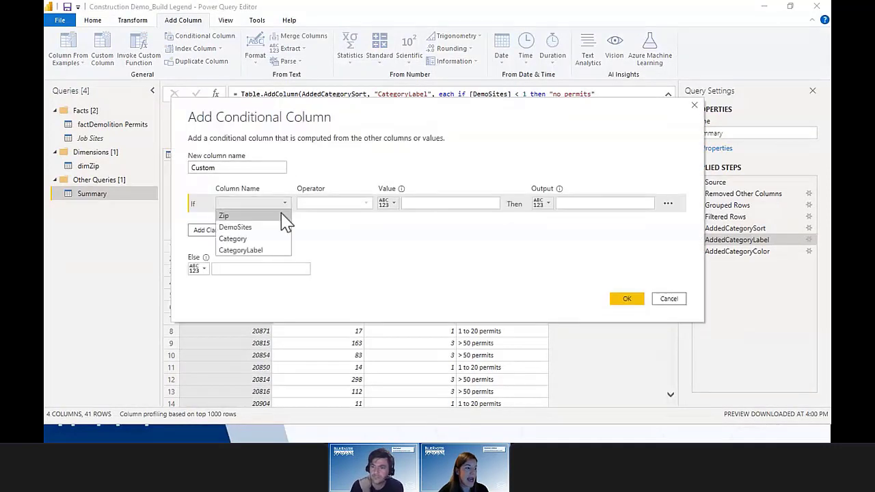
{"action": "left_click", "coordinate": [280, 227]}
{"action": "left_click", "coordinate": [317, 207]}
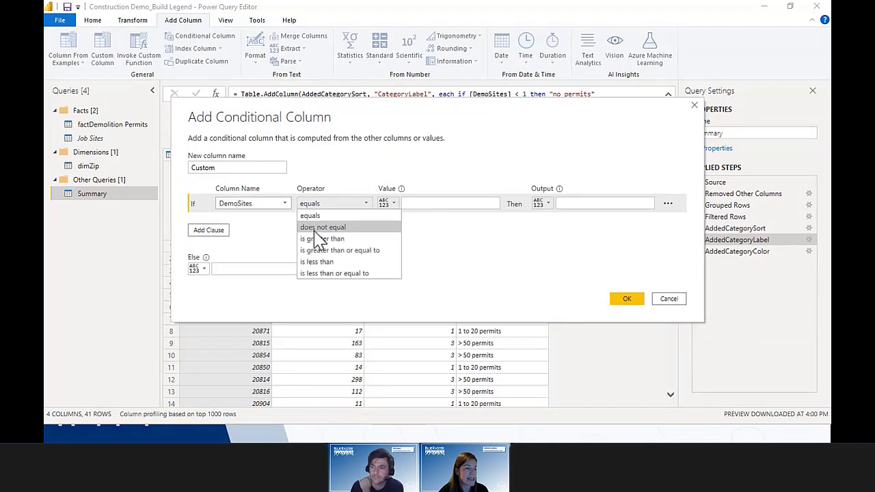
{"action": "left_click", "coordinate": [326, 276]}
{"action": "left_click", "coordinate": [424, 198]}
{"action": "type", "text": "1"}
{"action": "left_click", "coordinate": [577, 200]}
{"action": "type", "text": "D"}
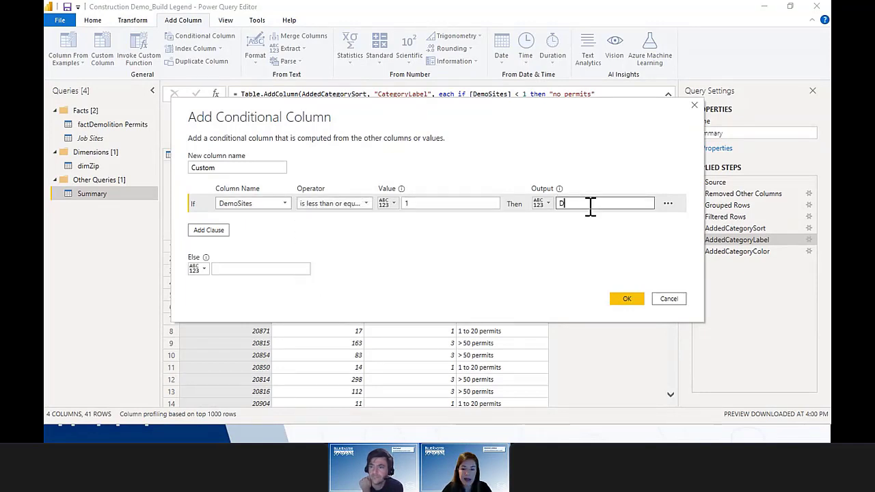
{"action": "type", "text": "emo site"}
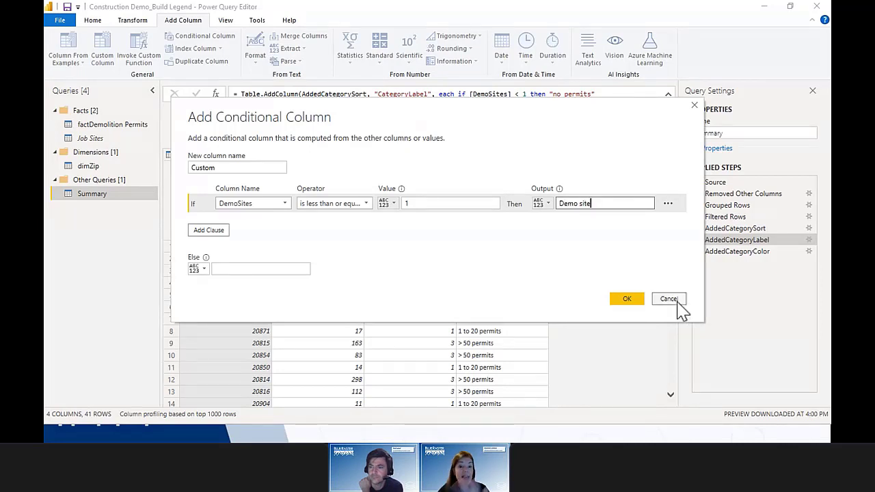
{"action": "left_click", "coordinate": [677, 305]}
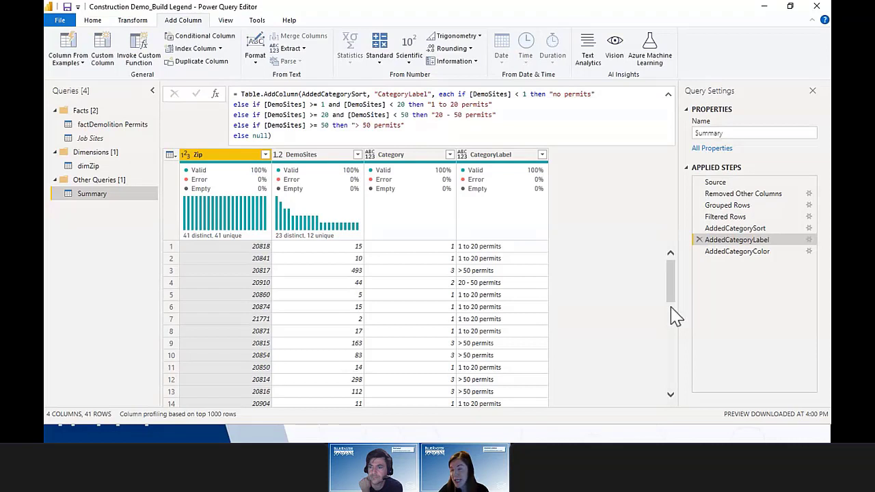
{"action": "left_click", "coordinate": [771, 253]}
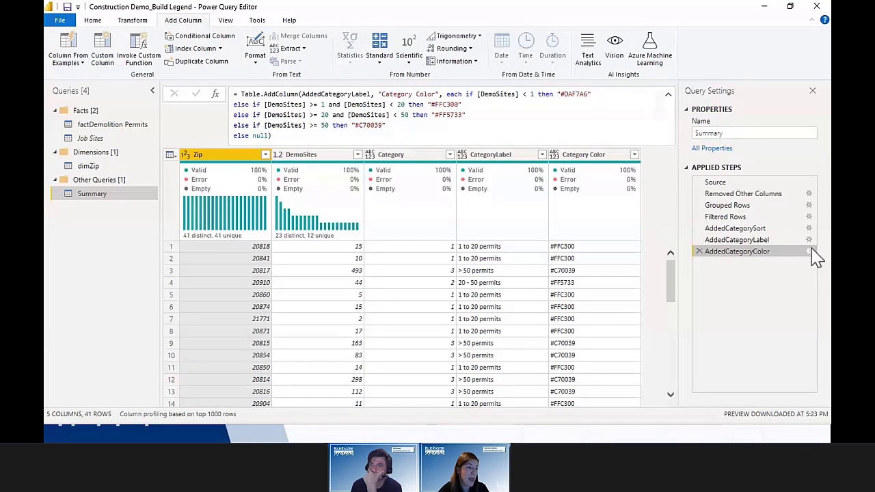
Step: Review the Category Color formula mapping DemoSites ranges to hex codes, then switch to the browser
{"action": "left_click", "coordinate": [810, 251]}
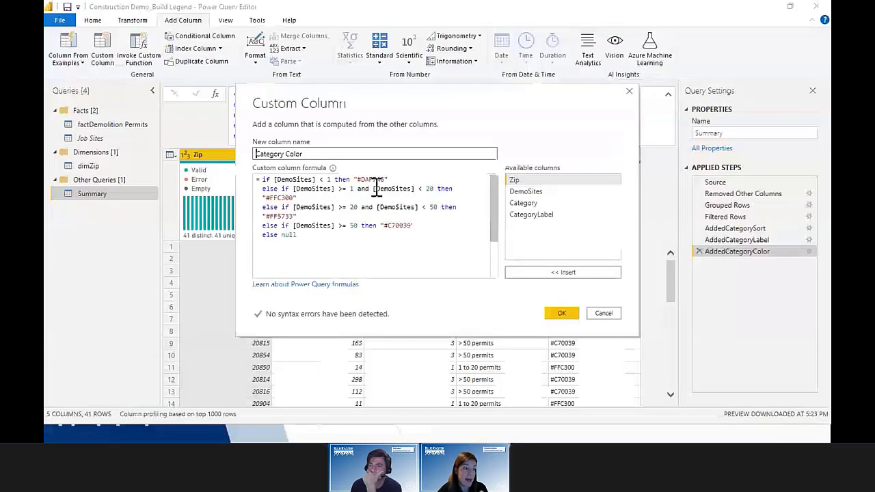
{"action": "left_click", "coordinate": [604, 316]}
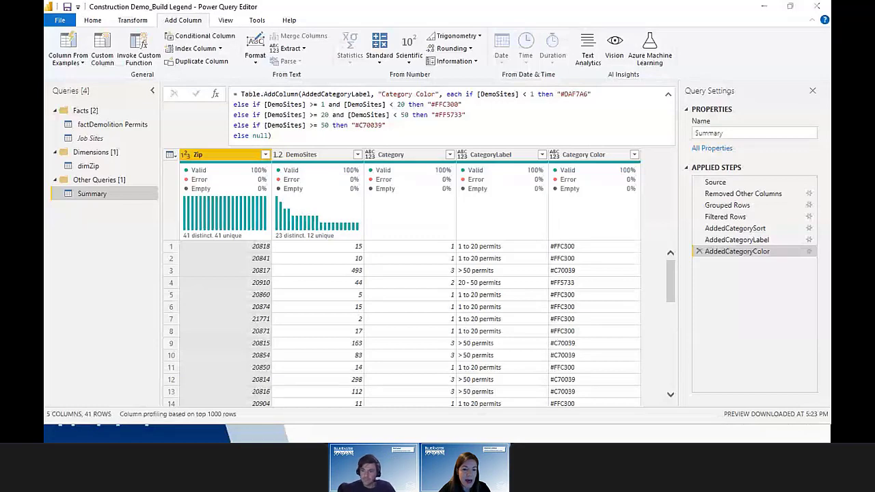
{"action": "key", "text": "alt+Tab"}
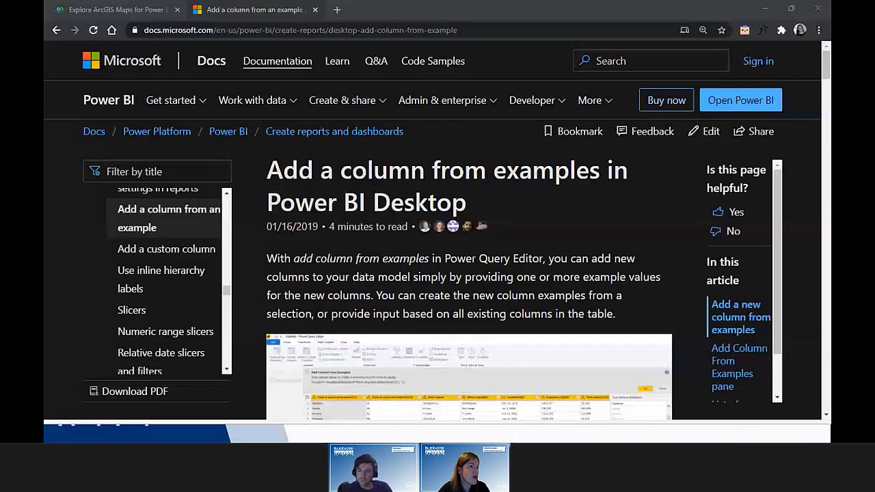
Step: Search Google for 'hex codes' in a new tab, fixing the misspelled query
{"action": "left_click", "coordinate": [335, 11]}
{"action": "type", "text": "he codes"}
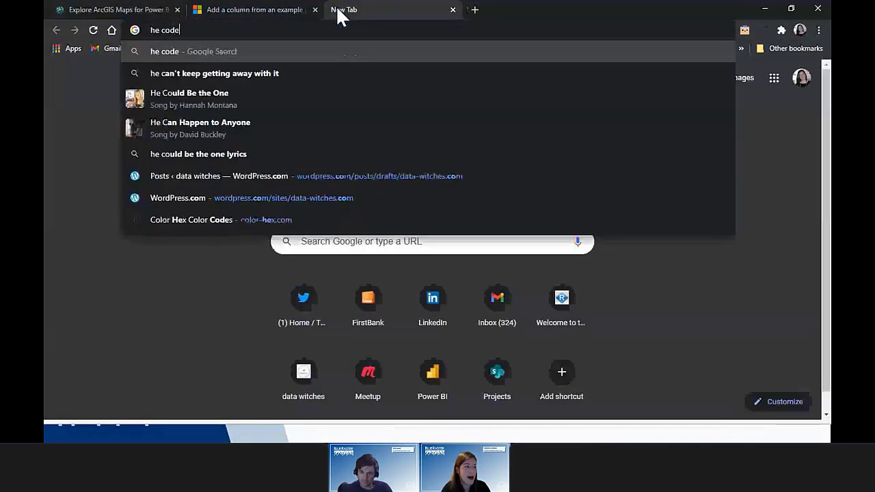
{"action": "key", "text": "Return"}
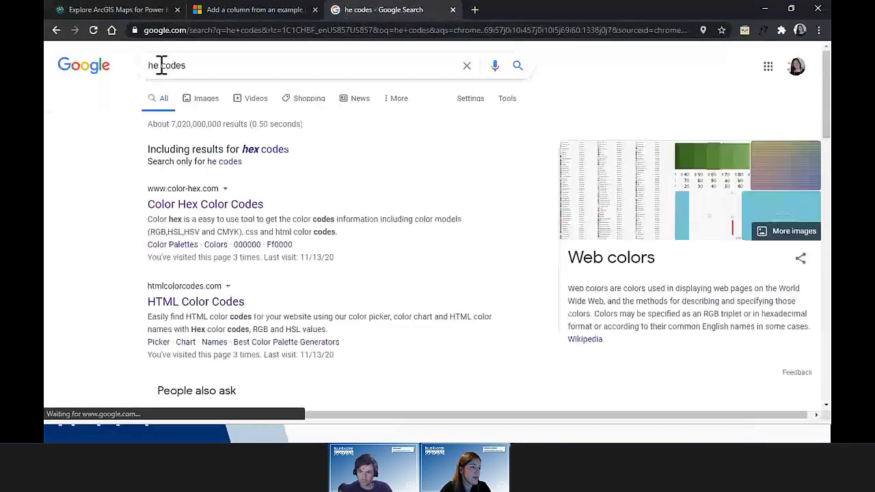
{"action": "left_click", "coordinate": [161, 65]}
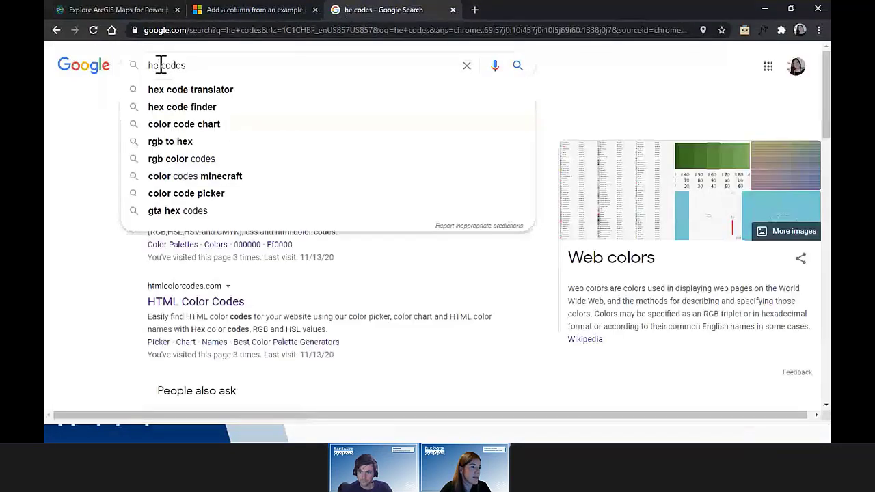
{"action": "type", "text": "x"}
{"action": "key", "text": "Return"}
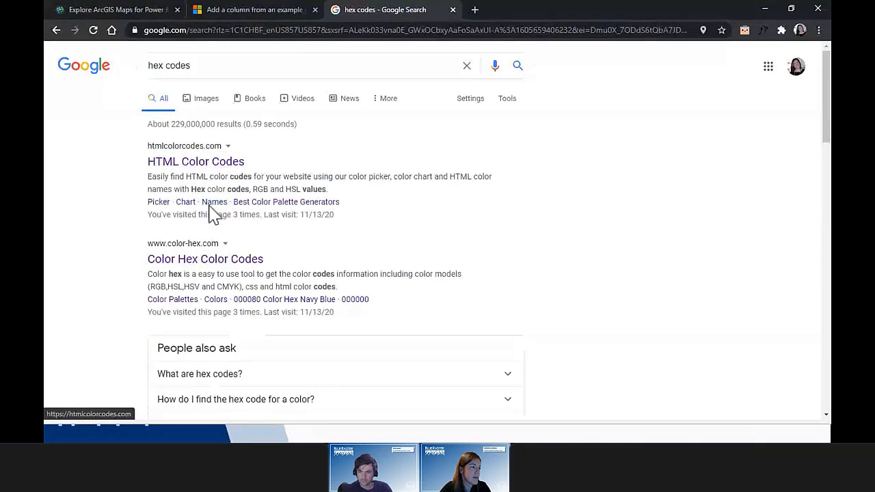
Step: Look over color-hex.com, then go back to the results and open HTML Color Codes
{"action": "left_click", "coordinate": [225, 260]}
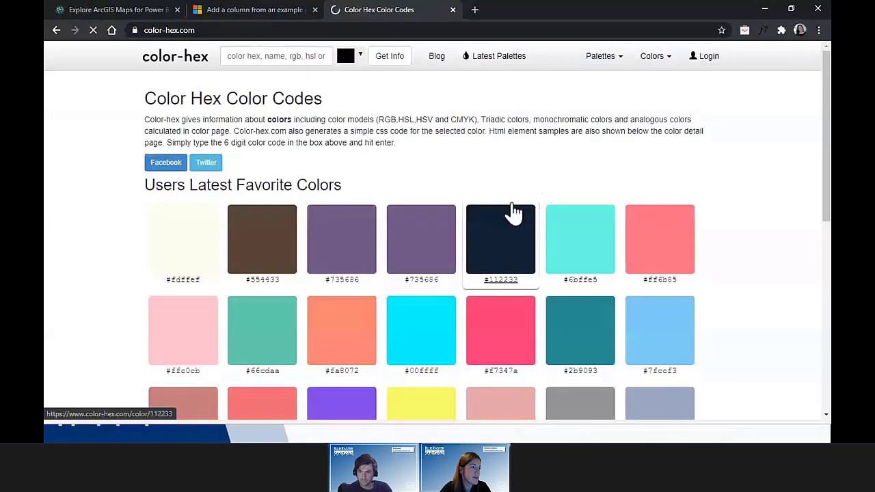
{"action": "scroll", "coordinate": [760, 191], "scroll_direction": "down", "scroll_amount": 3}
{"action": "scroll", "coordinate": [764, 199], "scroll_direction": "up", "scroll_amount": 4}
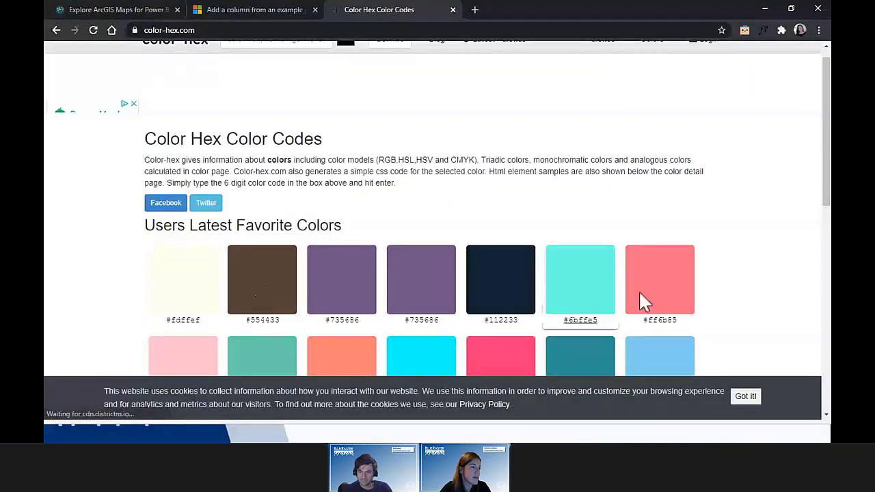
{"action": "scroll", "coordinate": [643, 301], "scroll_direction": "down", "scroll_amount": 3}
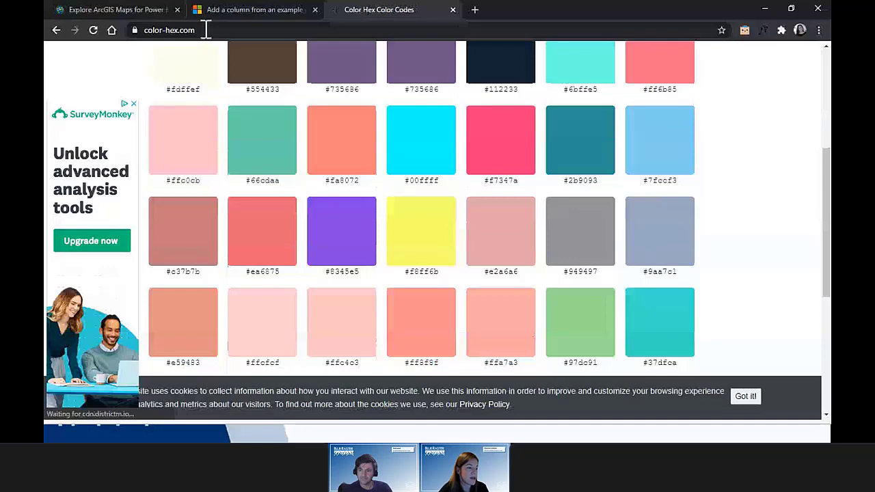
{"action": "key", "text": "alt+Left"}
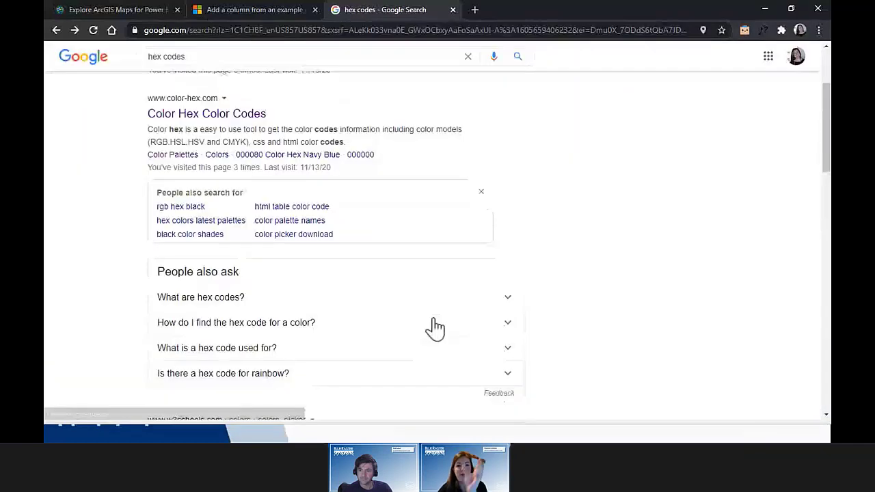
{"action": "scroll", "coordinate": [435, 328], "scroll_direction": "down", "scroll_amount": 2}
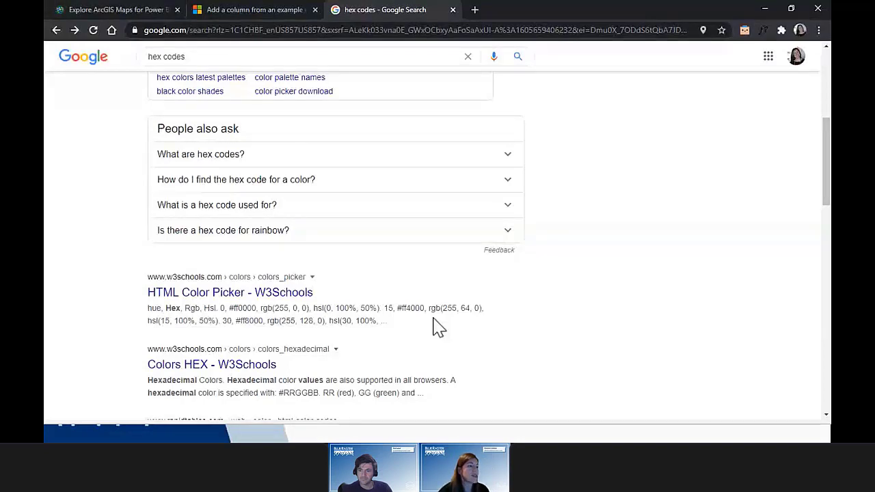
{"action": "scroll", "coordinate": [439, 328], "scroll_direction": "up", "scroll_amount": 1}
{"action": "scroll", "coordinate": [438, 328], "scroll_direction": "up", "scroll_amount": 4}
{"action": "left_click", "coordinate": [321, 160]}
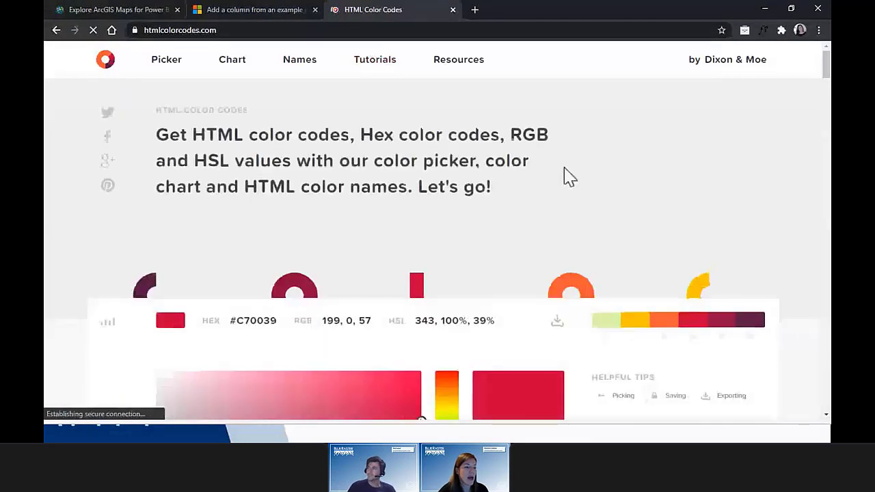
Step: Show the palette's yellow, orange, then yellow codes, and select the #FFC300 hex value
{"action": "scroll", "coordinate": [742, 264], "scroll_direction": "down", "scroll_amount": 1}
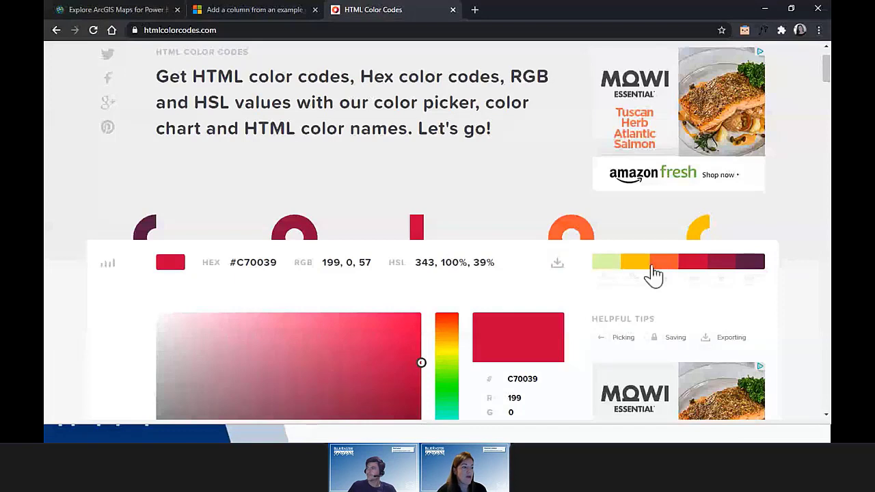
{"action": "left_click", "coordinate": [643, 266]}
{"action": "left_click", "coordinate": [671, 263]}
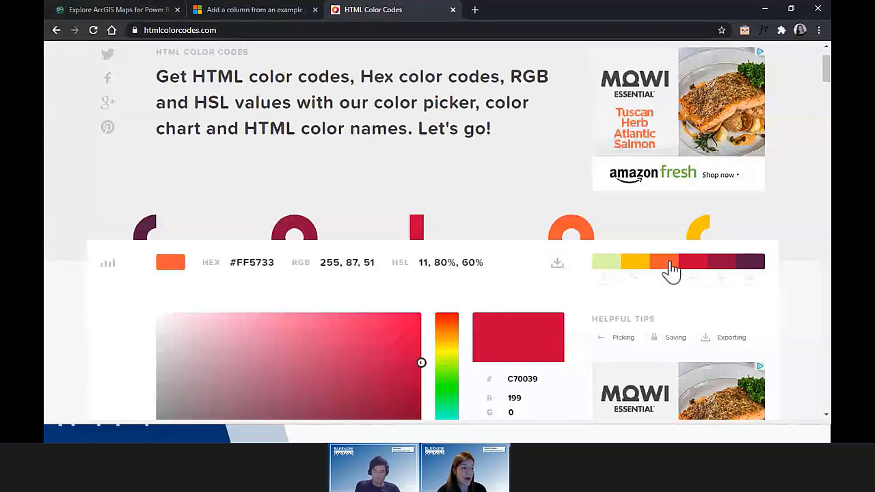
{"action": "left_click", "coordinate": [641, 266]}
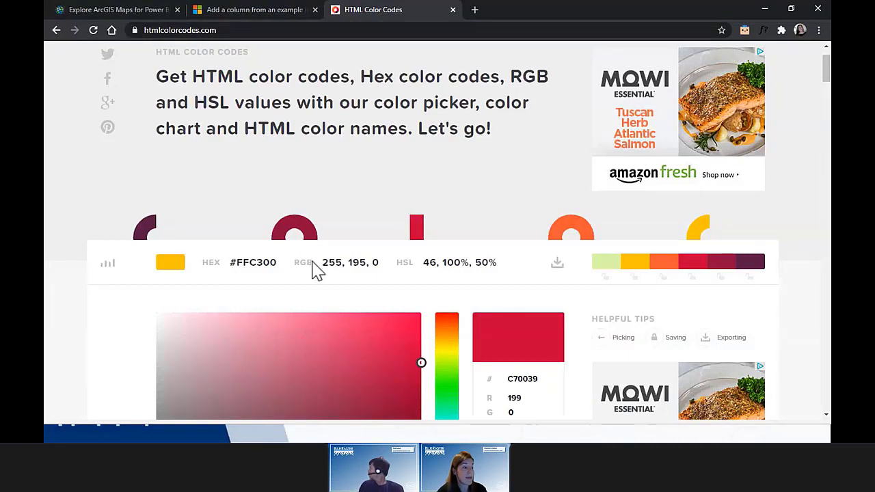
{"action": "left_click_drag", "start_coordinate": [279, 265], "coordinate": [230, 265]}
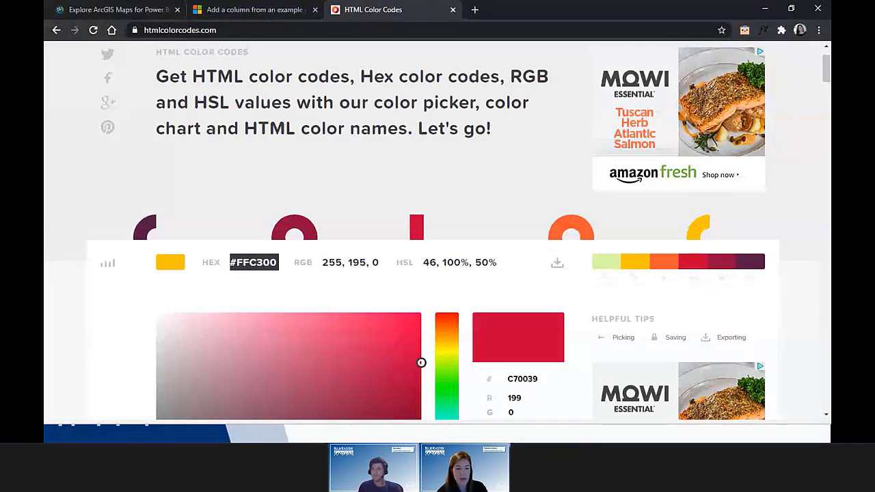
{"action": "key", "text": "alt+Tab"}
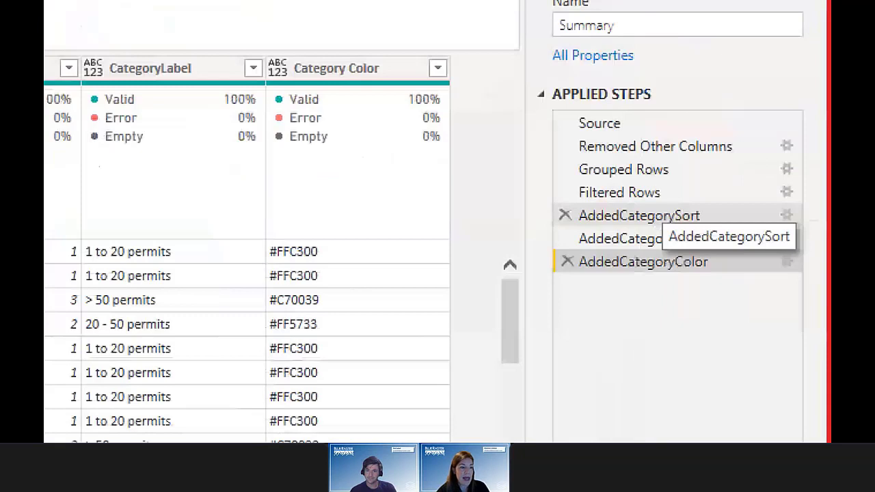
{"action": "left_click", "coordinate": [711, 211]}
{"action": "mouse_move", "coordinate": [528, 205]}
{"action": "left_mouse_down"}
{"action": "mouse_move", "coordinate": [830, 272]}
{"action": "mouse_move", "coordinate": [806, 288]}
{"action": "left_mouse_up"}
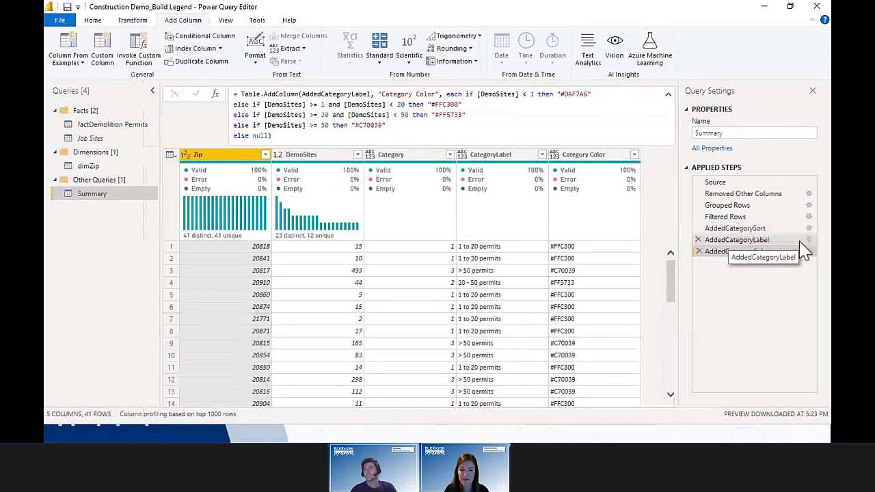
Step: Minimize the query editor and switch between the Power BI report and the colour codes site
{"action": "left_click", "coordinate": [763, 10]}
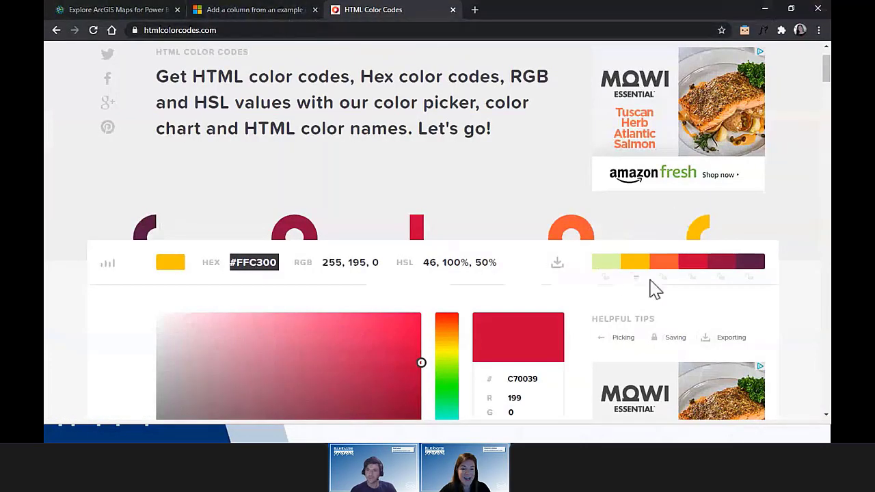
{"action": "key", "text": "alt+Tab"}
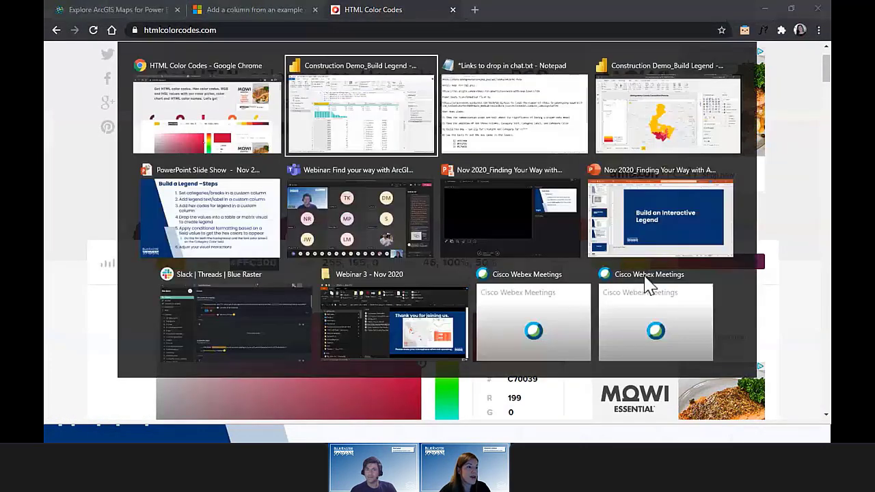
{"action": "left_click", "coordinate": [672, 131]}
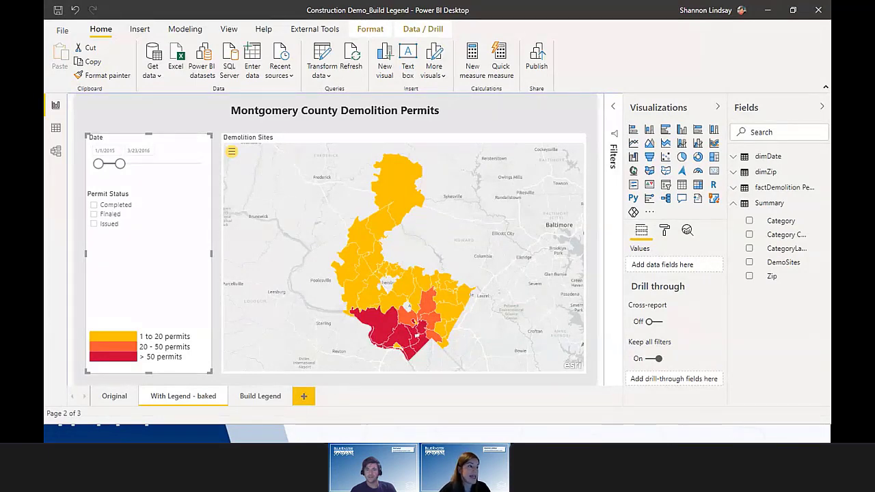
{"action": "key", "text": "alt+Tab"}
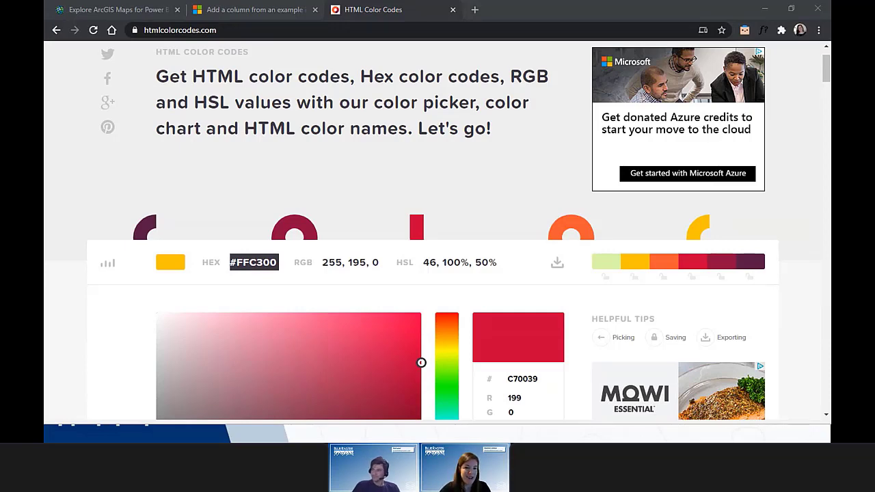
{"action": "key", "text": "alt+Tab"}
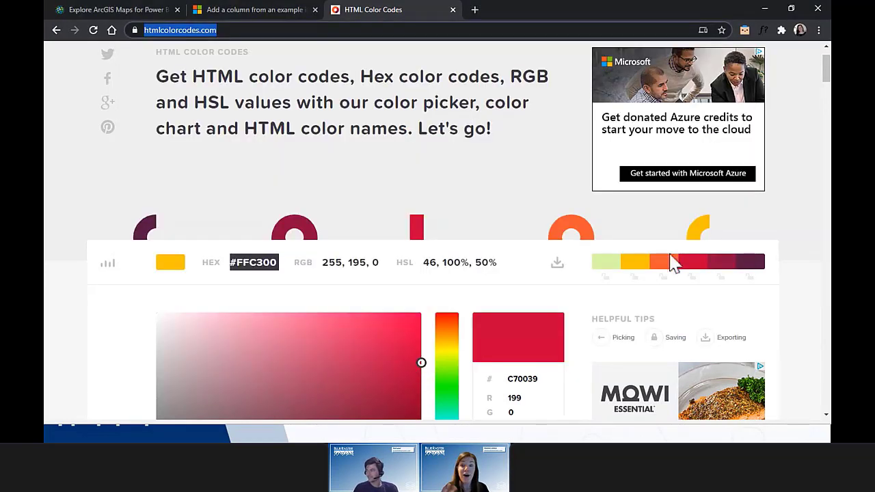
{"action": "key", "text": "alt+Tab"}
{"action": "key", "text": "alt+Tab"}
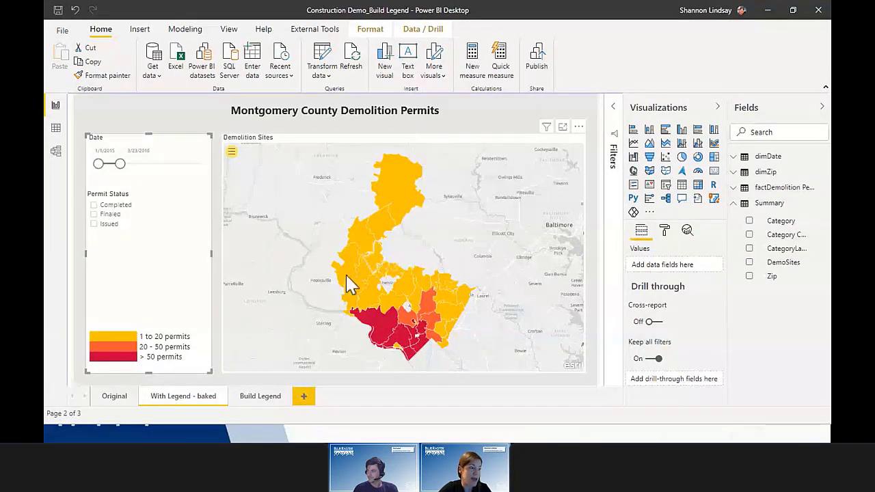
Step: Add an ArcGIS map visual to the Build Legend page, then enlarge it and center it
{"action": "left_click", "coordinate": [275, 403]}
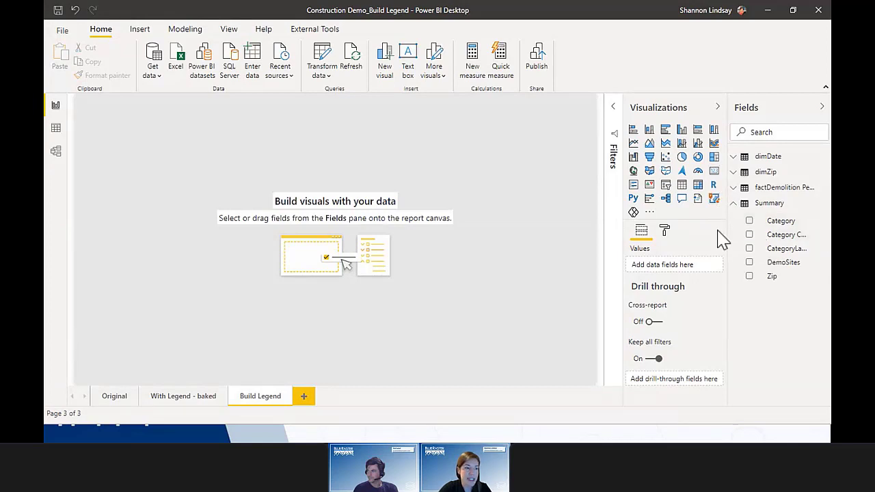
{"action": "left_click", "coordinate": [714, 198]}
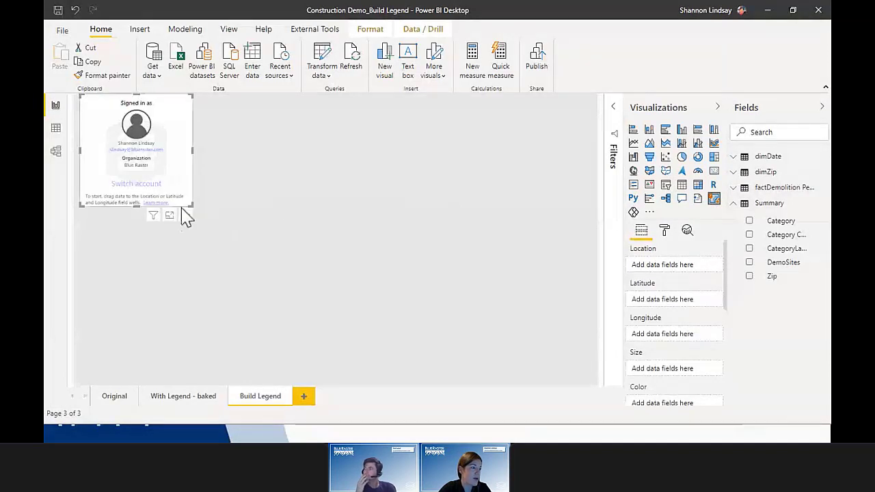
{"action": "left_click_drag", "start_coordinate": [191, 206], "coordinate": [402, 328]}
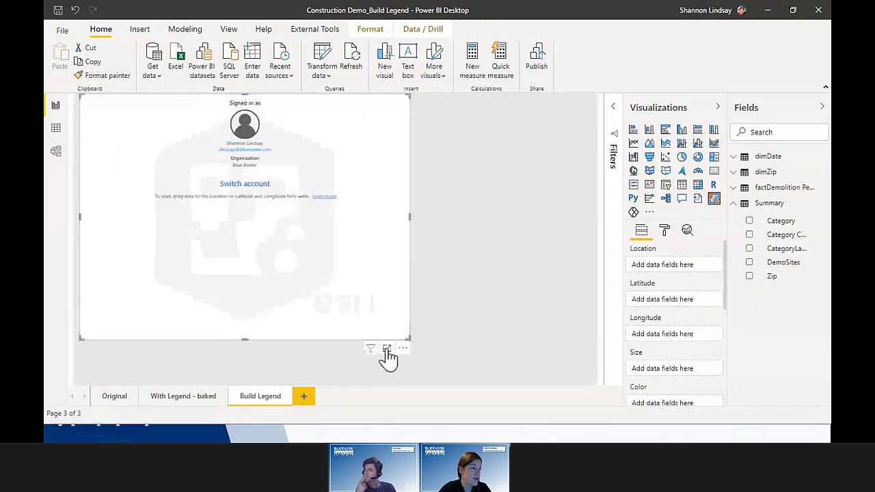
{"action": "left_click_drag", "start_coordinate": [398, 350], "coordinate": [498, 365]}
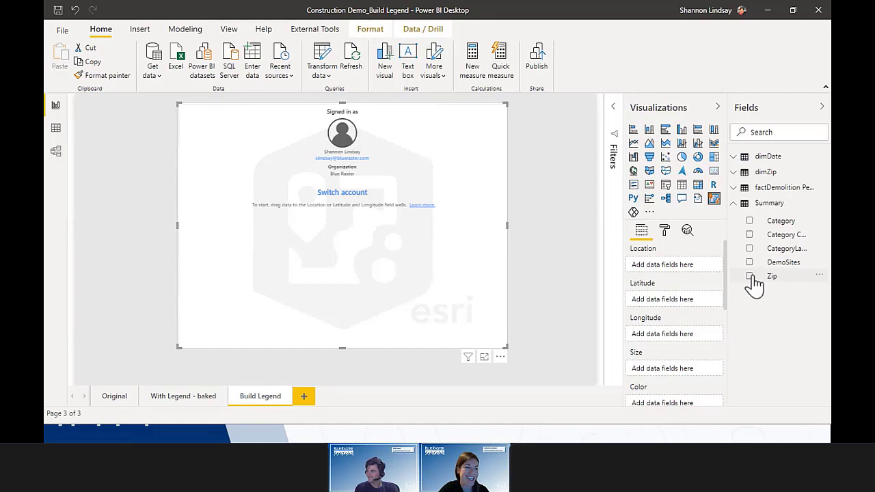
Step: Put Zip in the map's Location well and Category in its Color well, then enlarge the map
{"action": "left_click_drag", "start_coordinate": [755, 280], "coordinate": [683, 278]}
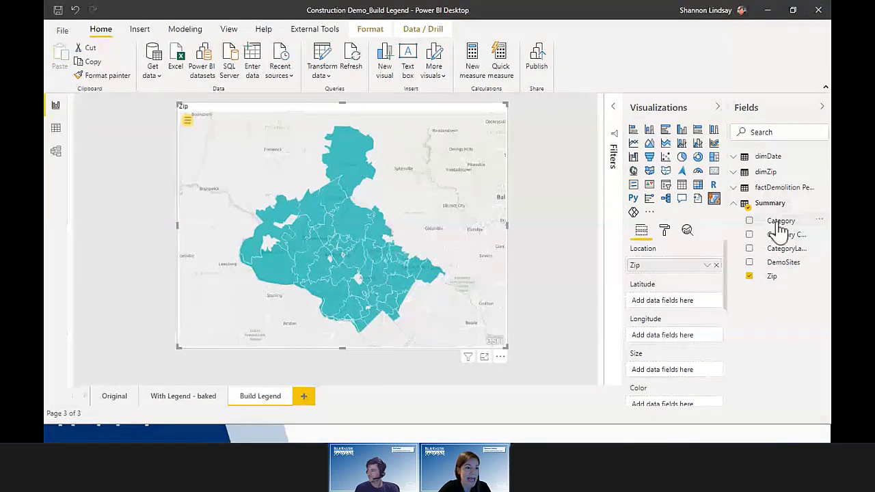
{"action": "left_click_drag", "start_coordinate": [780, 225], "coordinate": [673, 403]}
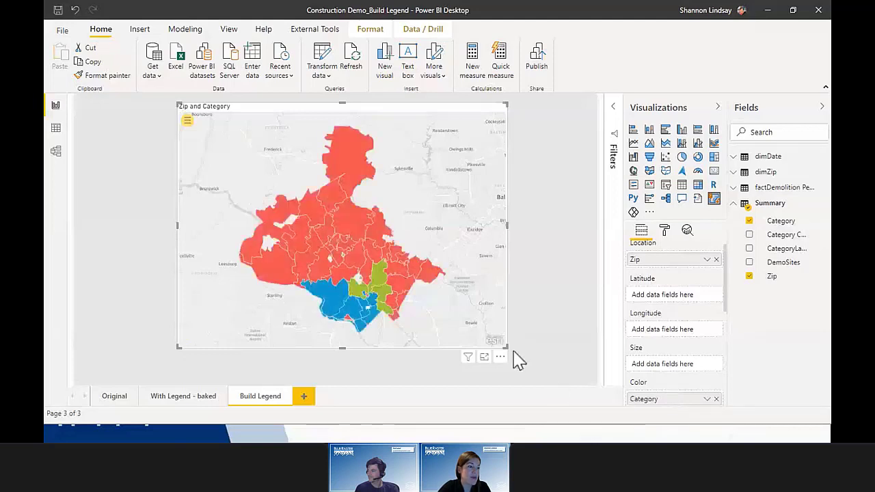
{"action": "left_click_drag", "start_coordinate": [508, 348], "coordinate": [545, 367]}
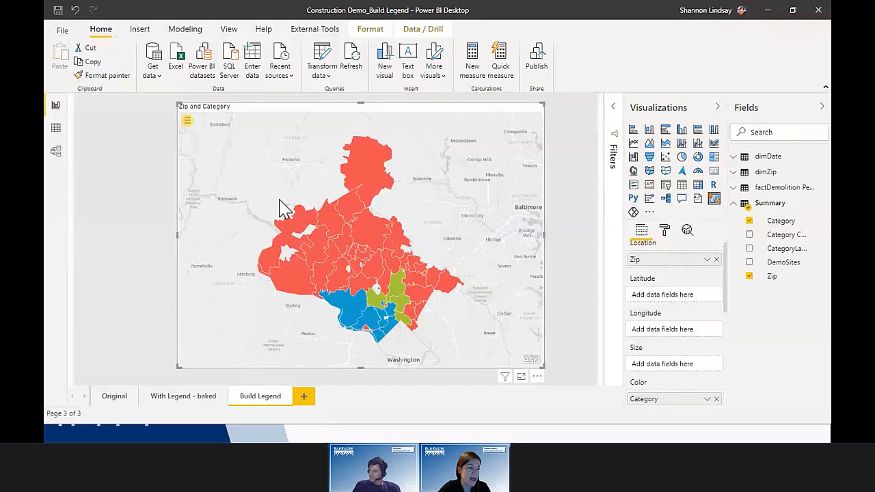
Step: Check the Category column's properties, then open the Zip layer's options from the map's Layers list
{"action": "left_click", "coordinate": [788, 223]}
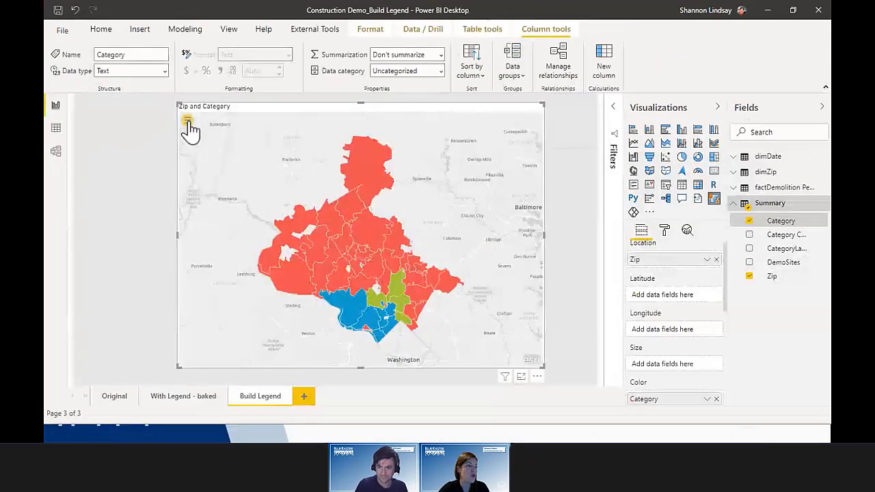
{"action": "left_click", "coordinate": [186, 123]}
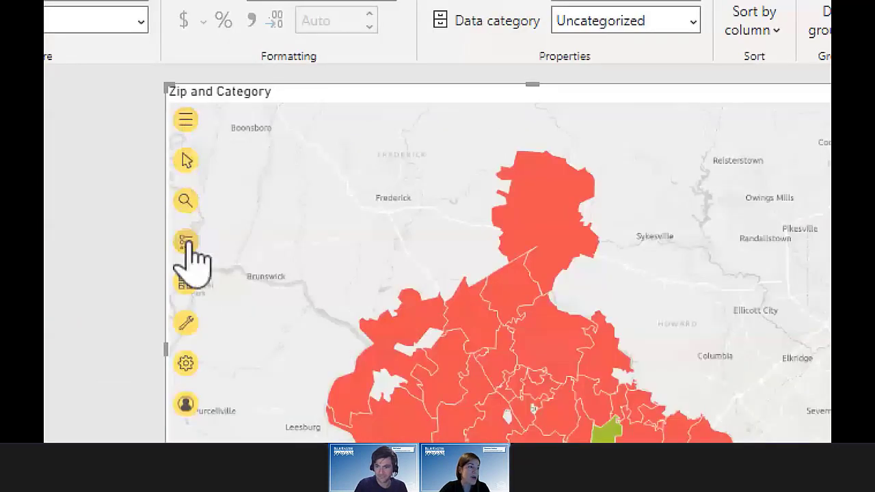
{"action": "left_click", "coordinate": [187, 244]}
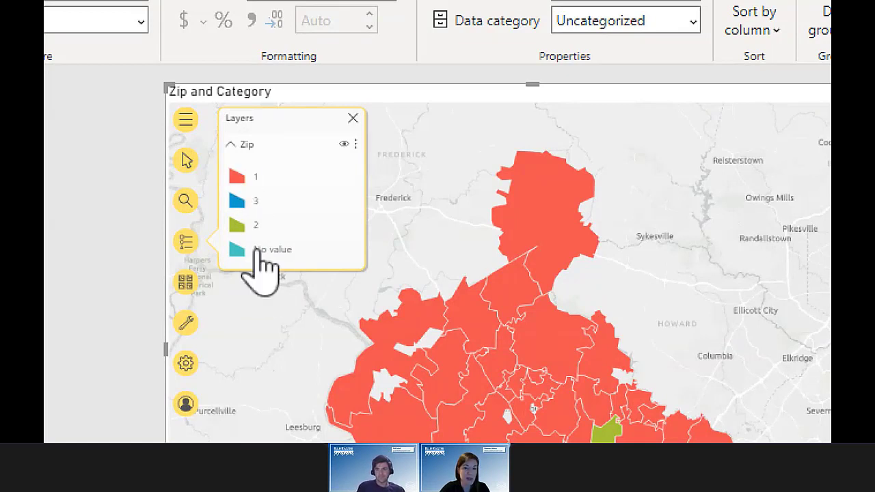
{"action": "left_click", "coordinate": [356, 145]}
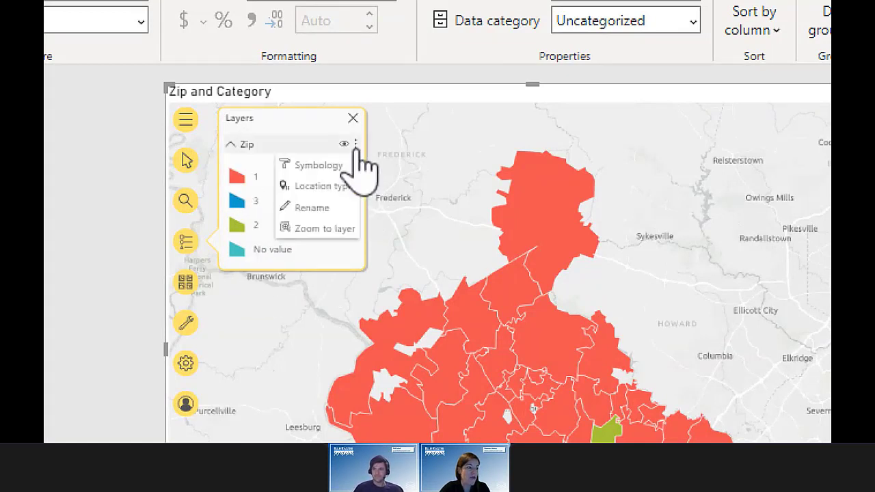
Step: In the Zip layer's Symbology, set category 1's symbol colour to custom #FFC300
{"action": "left_click", "coordinate": [320, 167]}
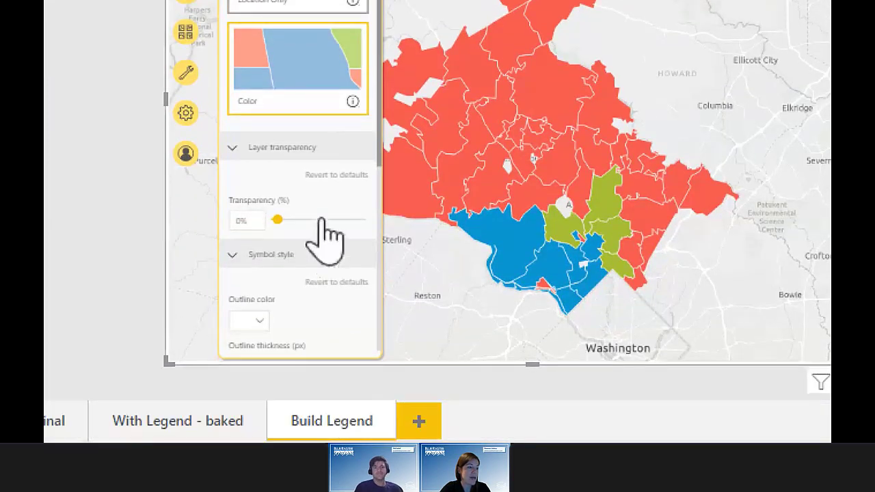
{"action": "scroll", "coordinate": [327, 312], "scroll_direction": "down", "scroll_amount": 5}
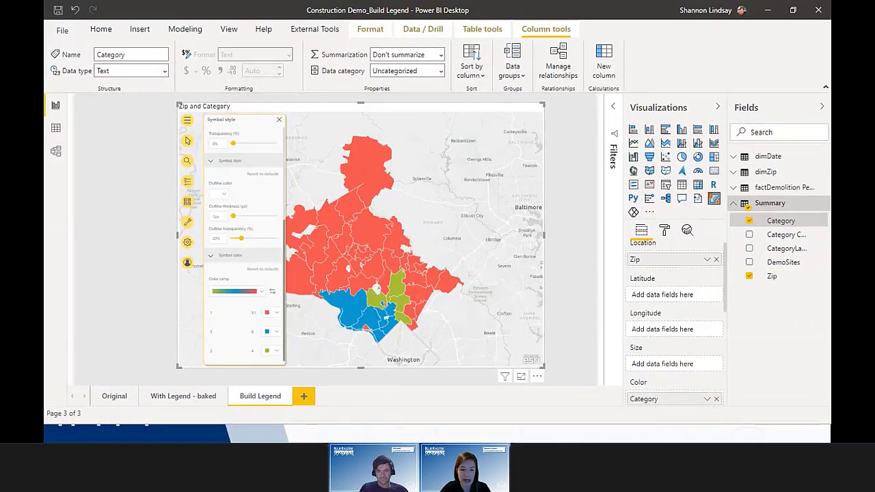
{"action": "left_click", "coordinate": [272, 314]}
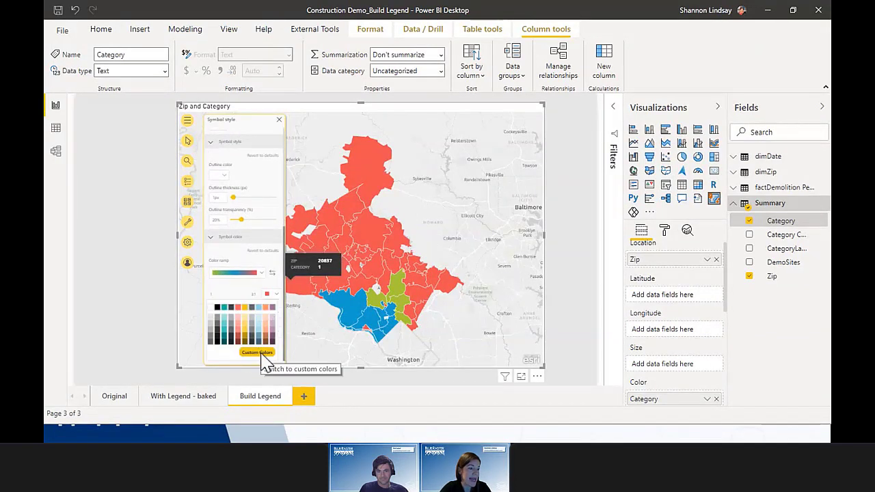
{"action": "left_click", "coordinate": [262, 354]}
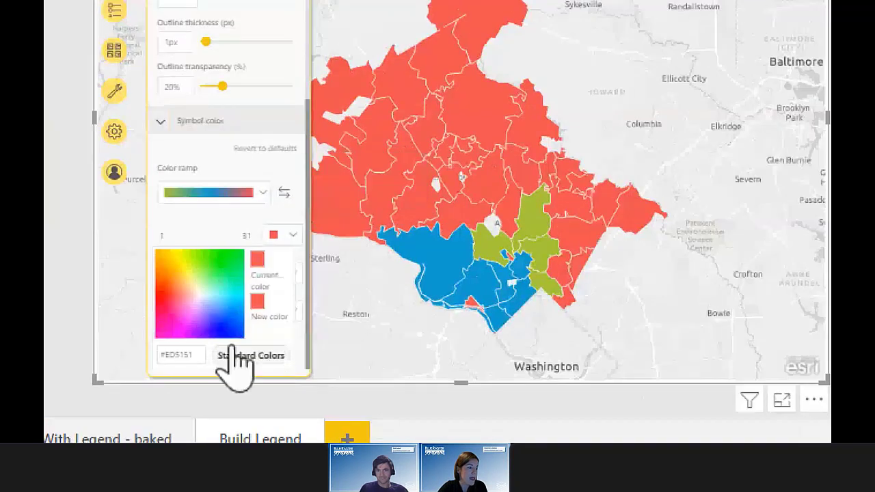
{"action": "left_click_drag", "start_coordinate": [198, 355], "coordinate": [142, 352]}
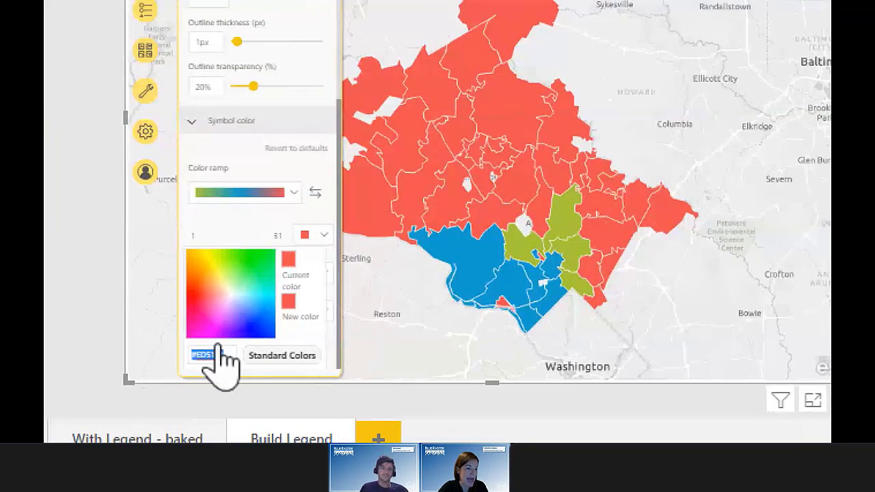
{"action": "type", "text": "#FFC000"}
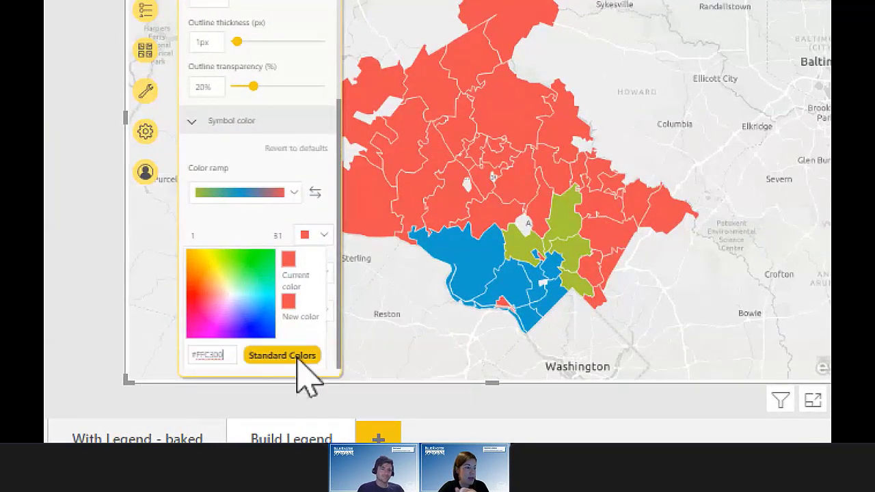
{"action": "left_click", "coordinate": [297, 358]}
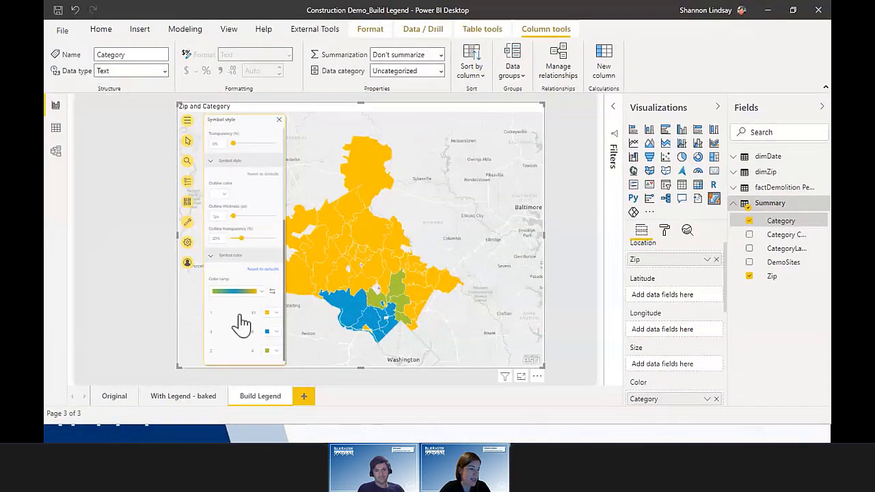
{"action": "left_click", "coordinate": [276, 351]}
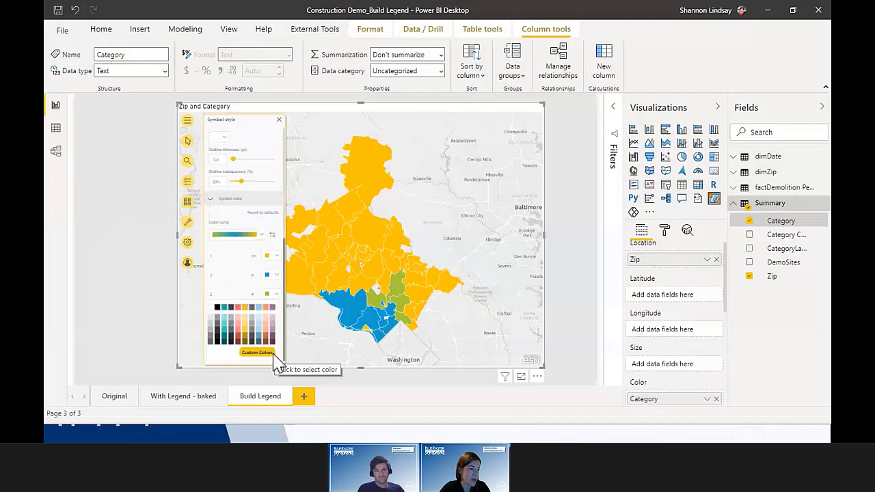
{"action": "left_click", "coordinate": [274, 355]}
{"action": "key", "text": "ctrl+v"}
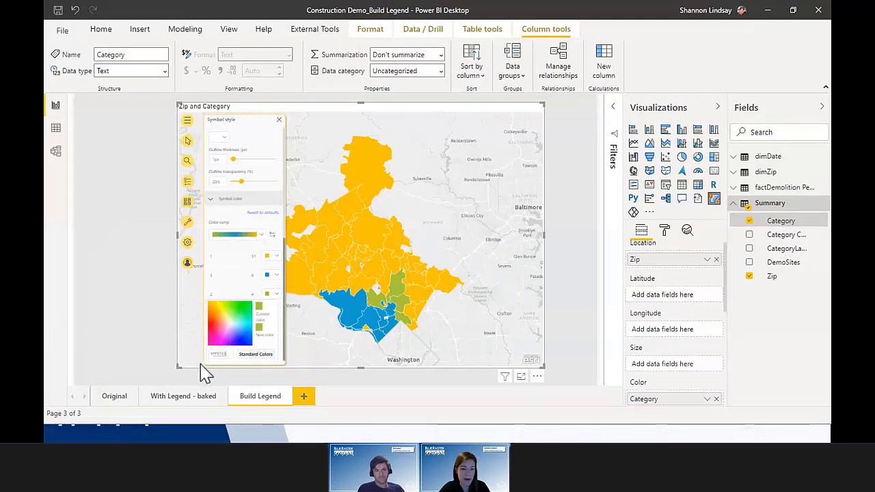
{"action": "left_click", "coordinate": [210, 365]}
{"action": "left_click", "coordinate": [277, 334]}
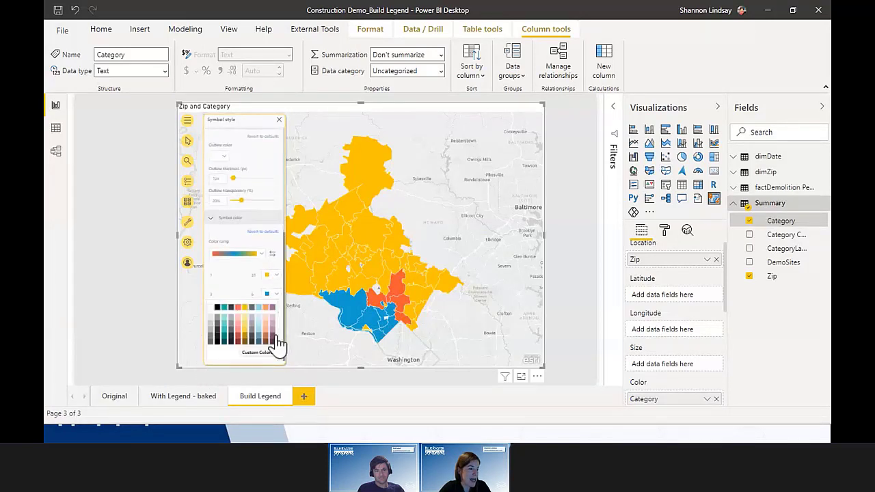
{"action": "left_click", "coordinate": [264, 360]}
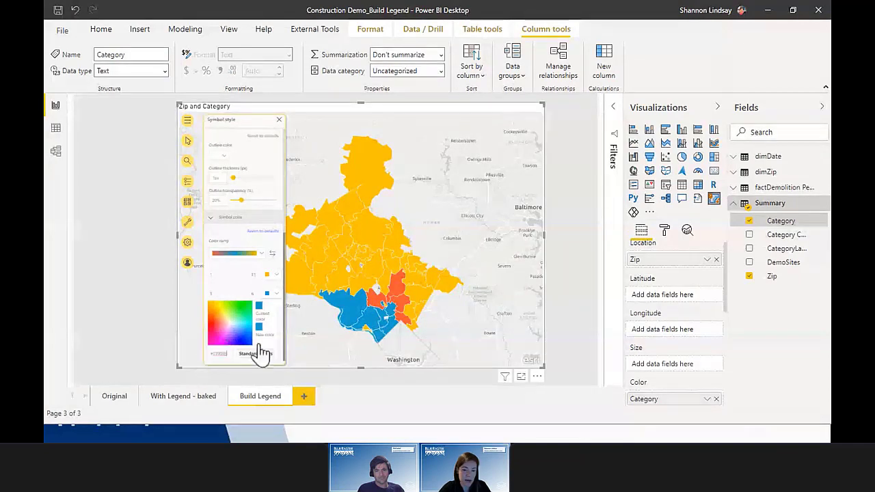
{"action": "left_click", "coordinate": [263, 363]}
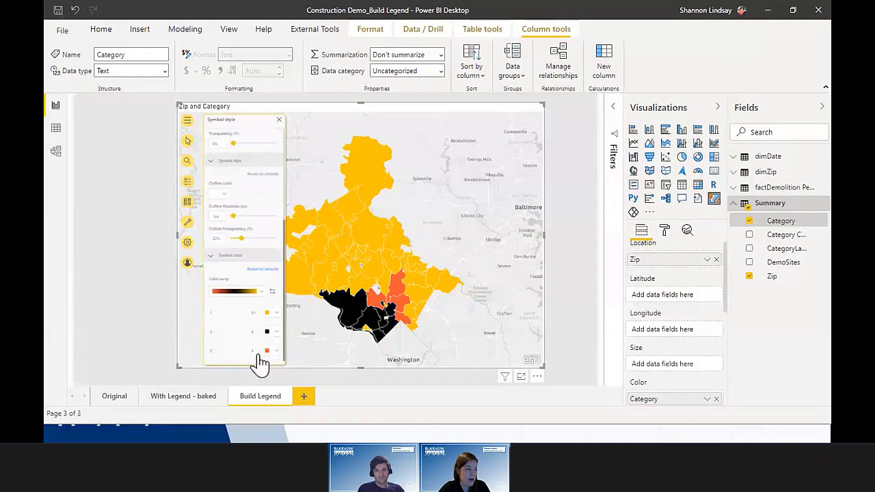
{"action": "left_click", "coordinate": [266, 342]}
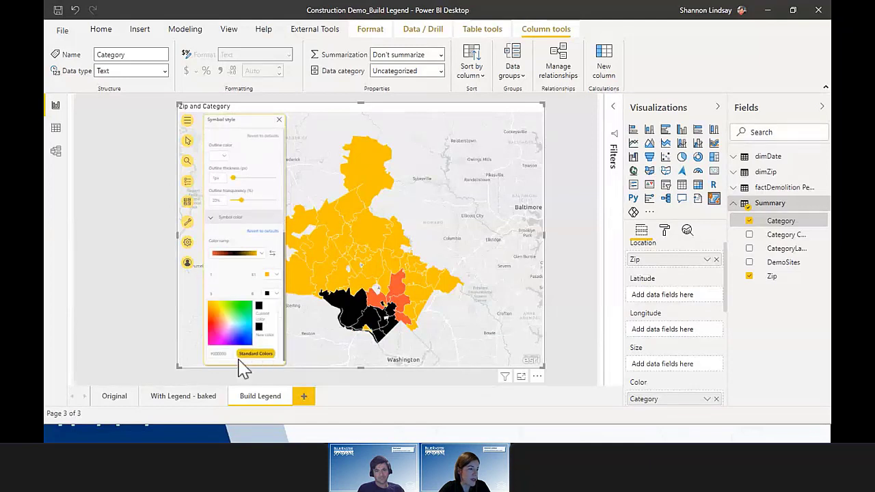
{"action": "key", "text": "ctrl+v"}
{"action": "key", "text": "Return"}
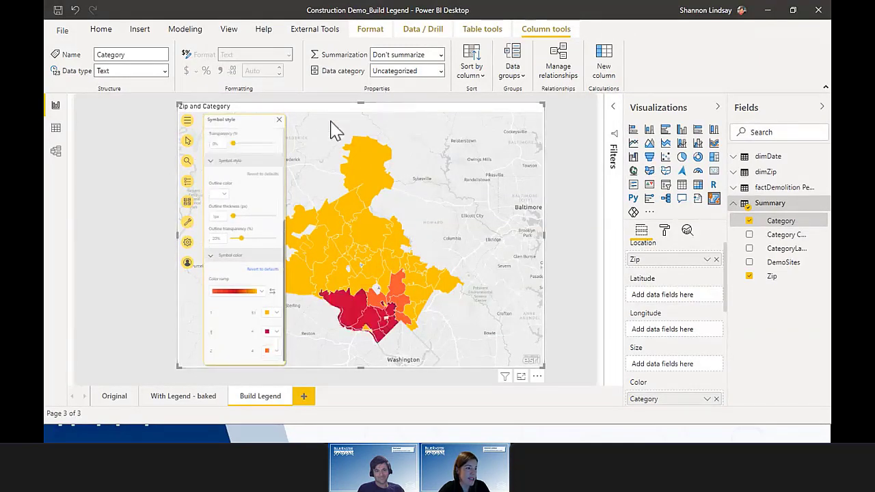
{"action": "left_click", "coordinate": [279, 120]}
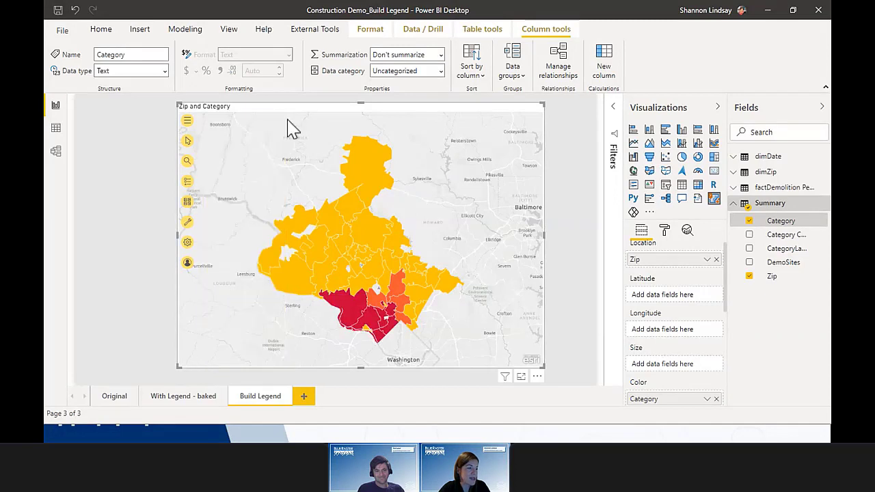
{"action": "left_click", "coordinate": [553, 239]}
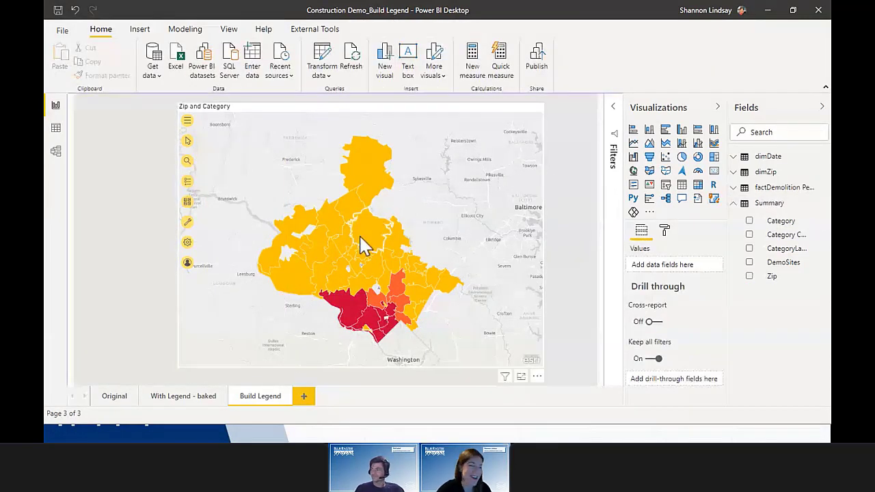
Step: Drag the Zip and Category map up and to the right, freeing space on its left
{"action": "left_click", "coordinate": [475, 234]}
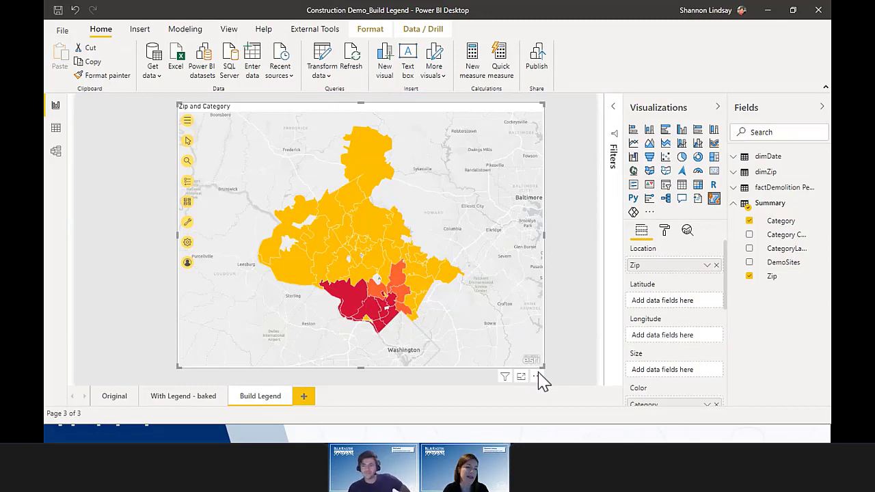
{"action": "left_click_drag", "start_coordinate": [539, 374], "coordinate": [549, 374]}
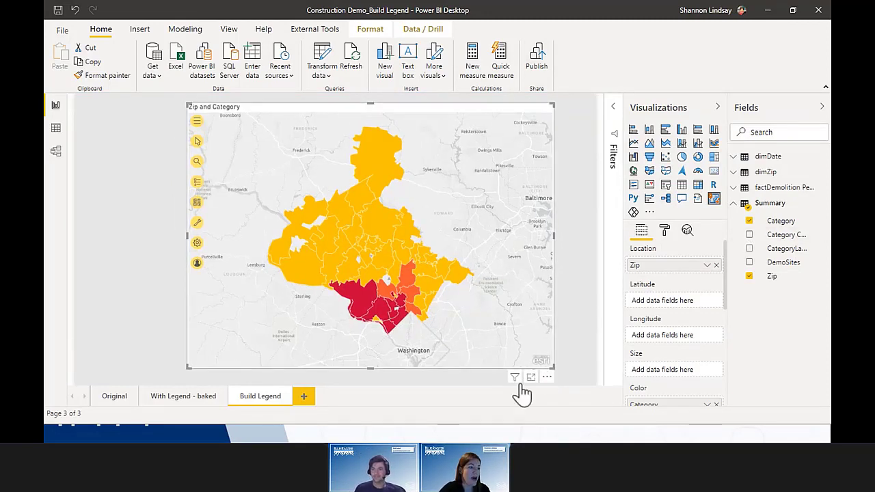
{"action": "left_click_drag", "start_coordinate": [550, 382], "coordinate": [578, 375]}
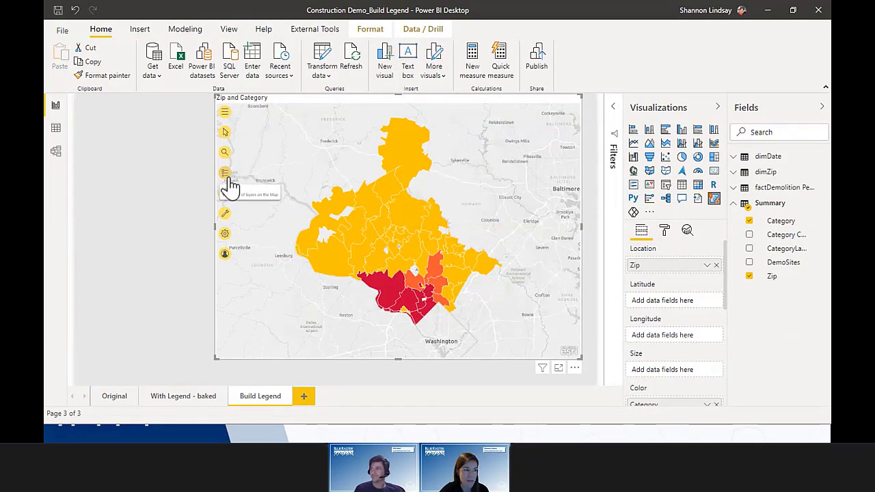
{"action": "left_click", "coordinate": [483, 387]}
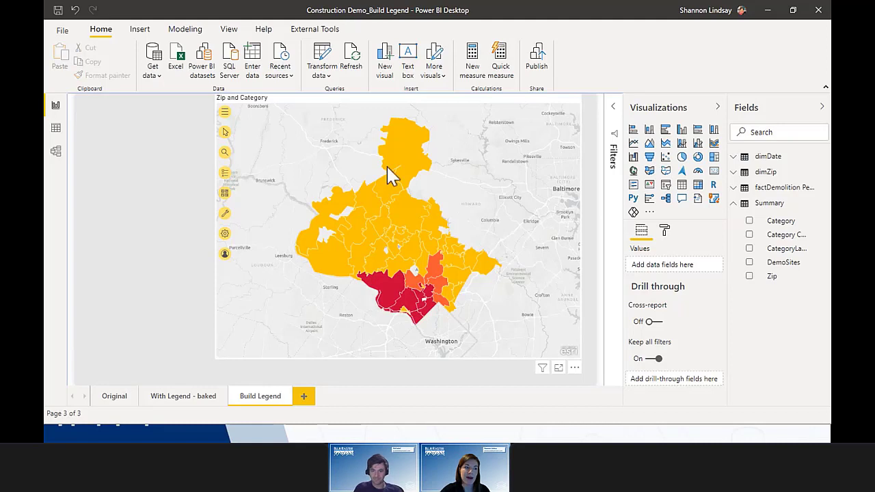
{"action": "left_click", "coordinate": [524, 106]}
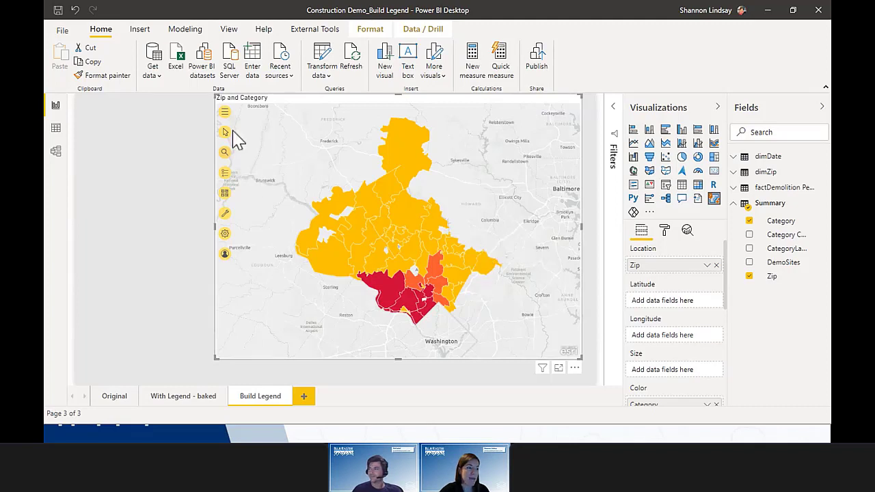
{"action": "left_click", "coordinate": [174, 194]}
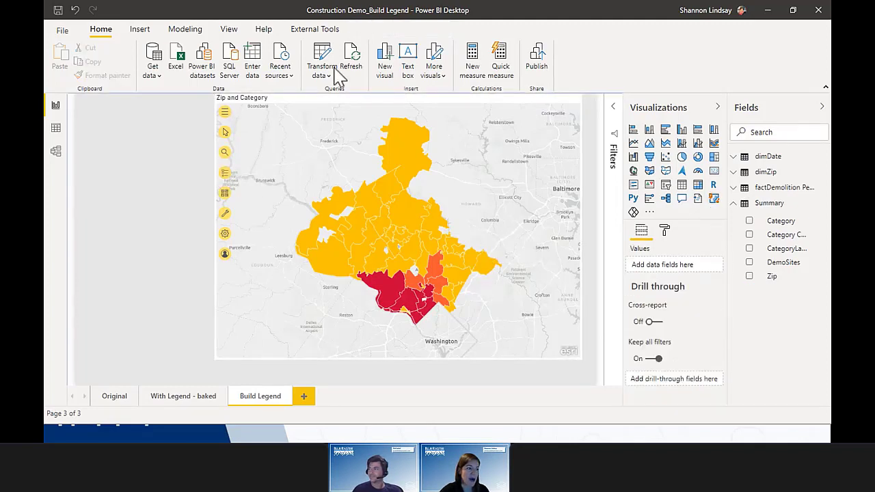
Step: Add a table visual and resize it into a narrow column left of the map
{"action": "left_click", "coordinate": [373, 109]}
{"action": "left_click_drag", "start_coordinate": [372, 99], "coordinate": [369, 107]}
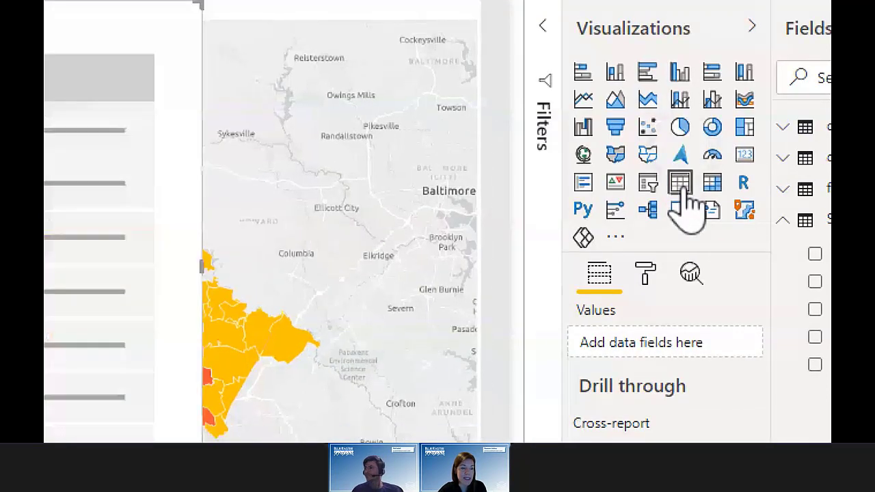
{"action": "left_click", "coordinate": [687, 192]}
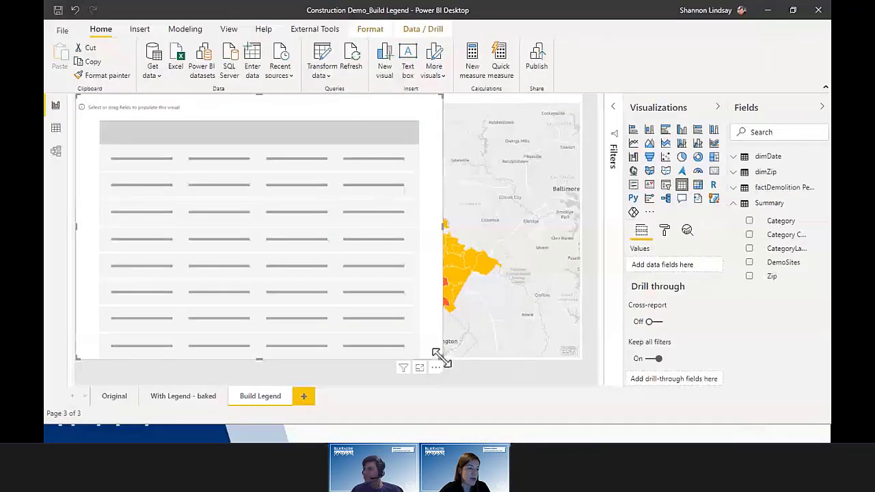
{"action": "left_click_drag", "start_coordinate": [440, 357], "coordinate": [213, 367]}
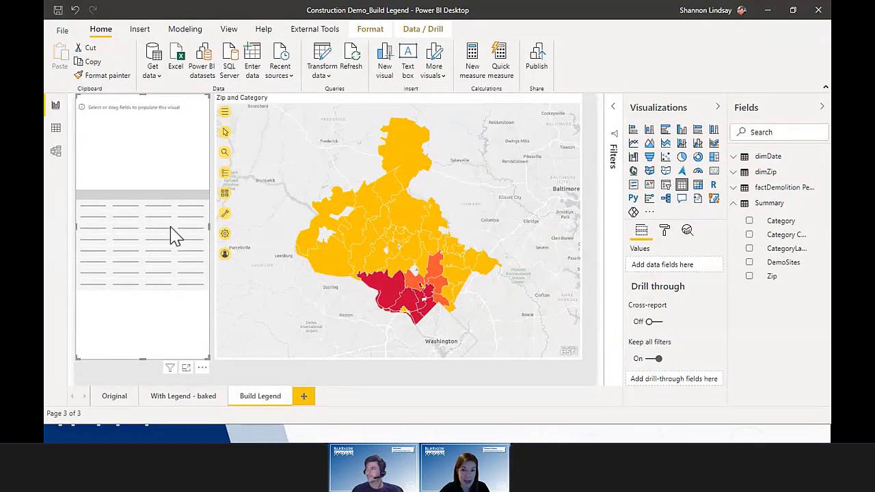
Step: Add Category Color and CategoryLabel to the table and raise its grid text size to 16 pt
{"action": "left_click", "coordinate": [750, 234]}
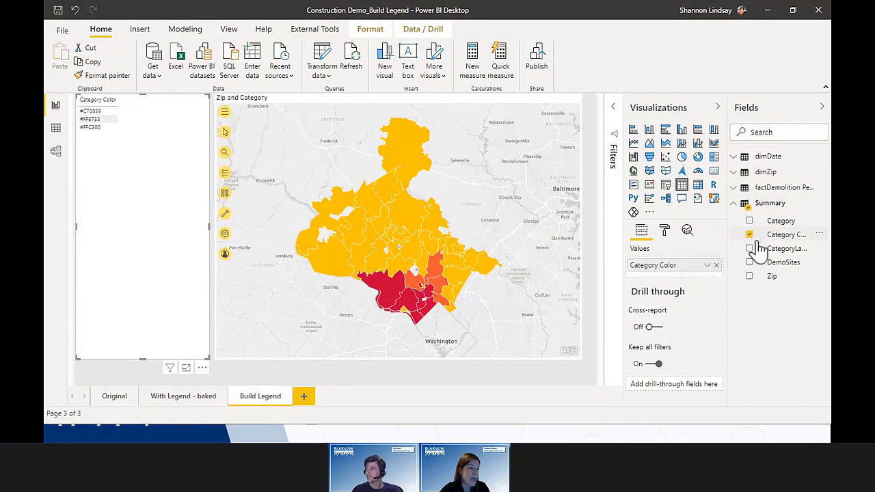
{"action": "left_click", "coordinate": [750, 249]}
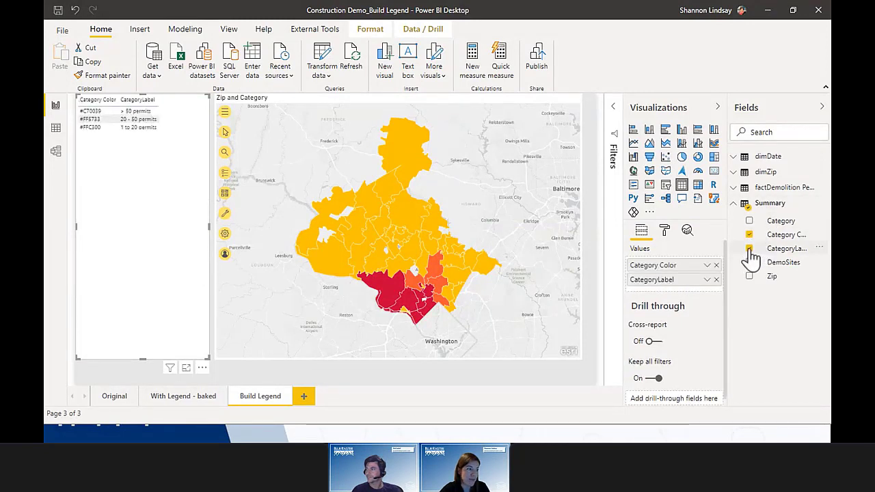
{"action": "left_click", "coordinate": [666, 230]}
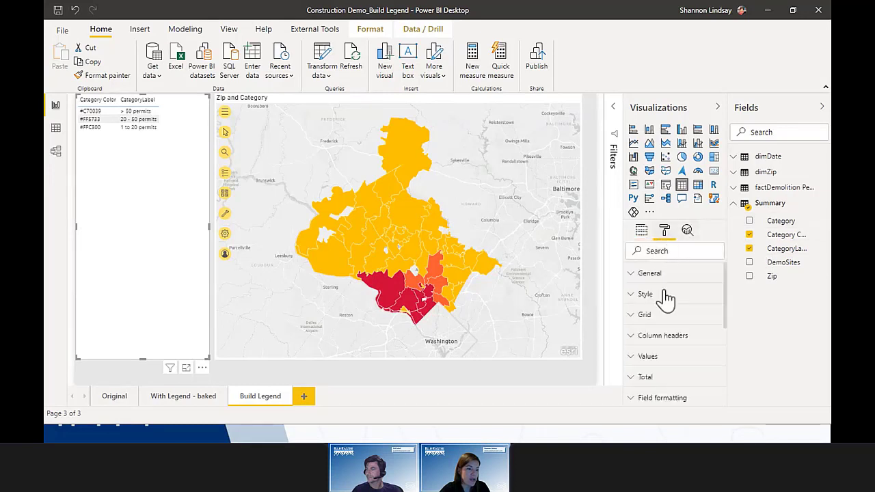
{"action": "left_click", "coordinate": [673, 319]}
{"action": "scroll", "coordinate": [675, 325], "scroll_direction": "down", "scroll_amount": 5}
{"action": "scroll", "coordinate": [675, 314], "scroll_direction": "down", "scroll_amount": 3}
{"action": "left_click", "coordinate": [665, 272]}
{"action": "left_click", "coordinate": [664, 271]}
{"action": "left_click", "coordinate": [665, 272]}
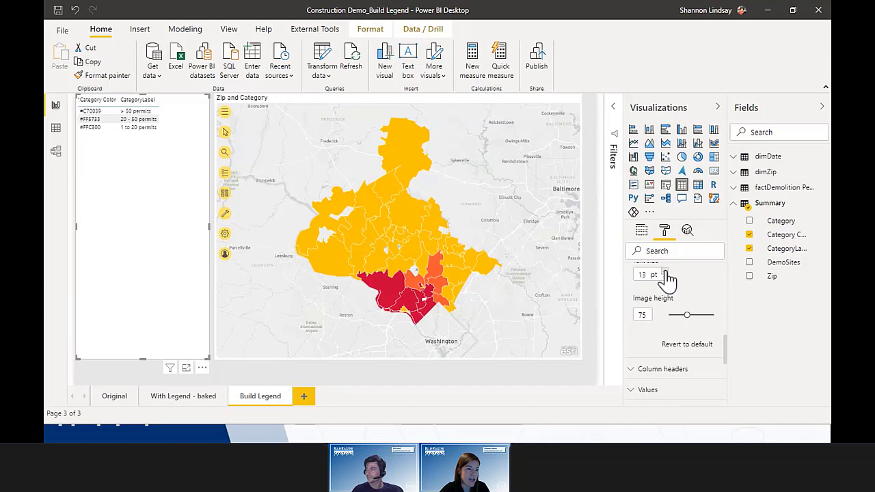
{"action": "left_click", "coordinate": [664, 271]}
{"action": "left_click", "coordinate": [665, 272]}
{"action": "left_click", "coordinate": [665, 272]}
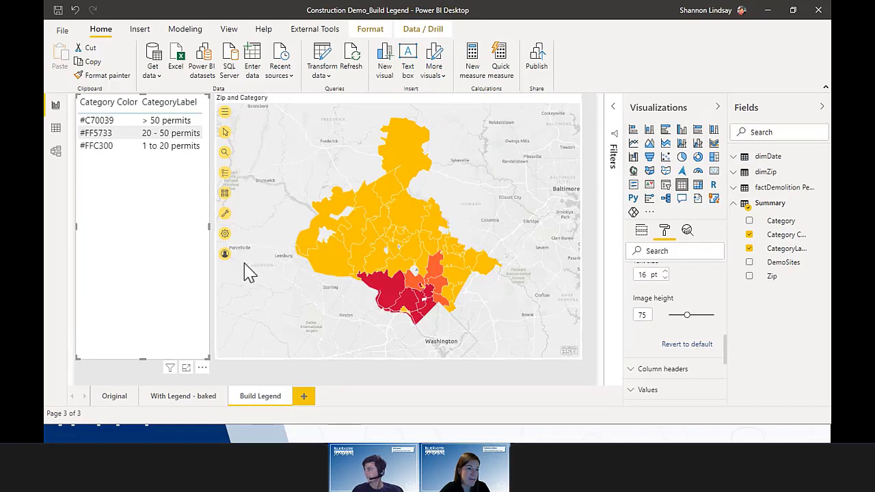
Step: Set the table's style to None
{"action": "scroll", "coordinate": [670, 322], "scroll_direction": "up", "scroll_amount": 5}
{"action": "left_click", "coordinate": [673, 330]}
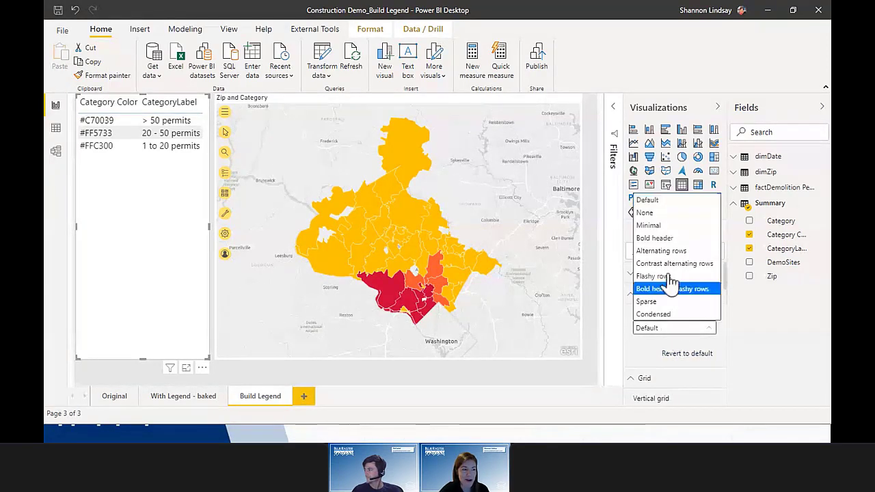
{"action": "left_click", "coordinate": [662, 214]}
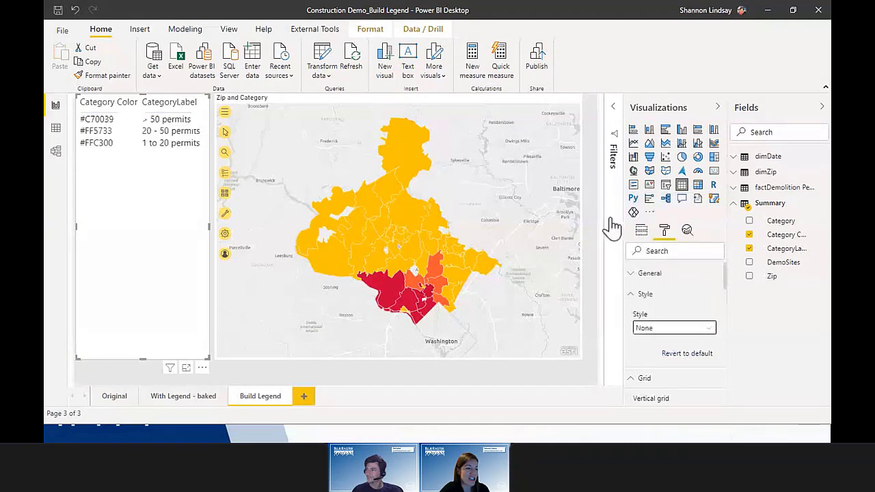
Step: Shrink the legend table to its three rows, comparing against the With Legend - baked page
{"action": "left_click_drag", "start_coordinate": [210, 357], "coordinate": [209, 164]}
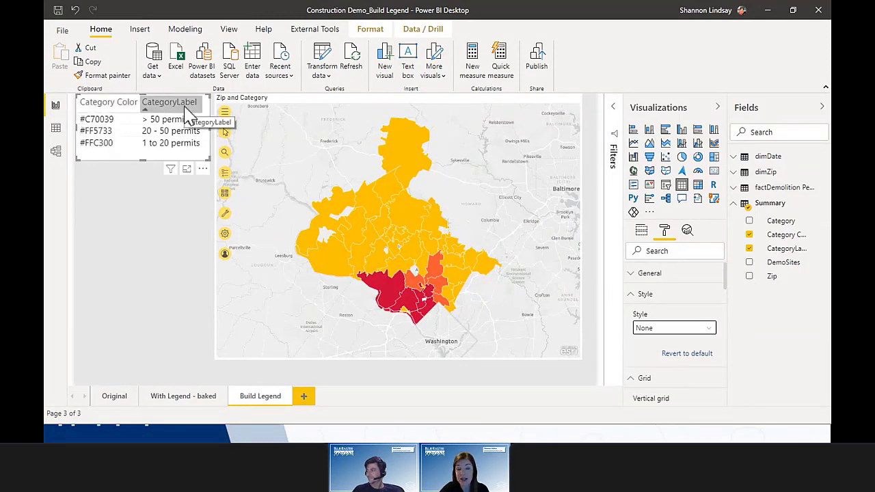
{"action": "left_click", "coordinate": [188, 403]}
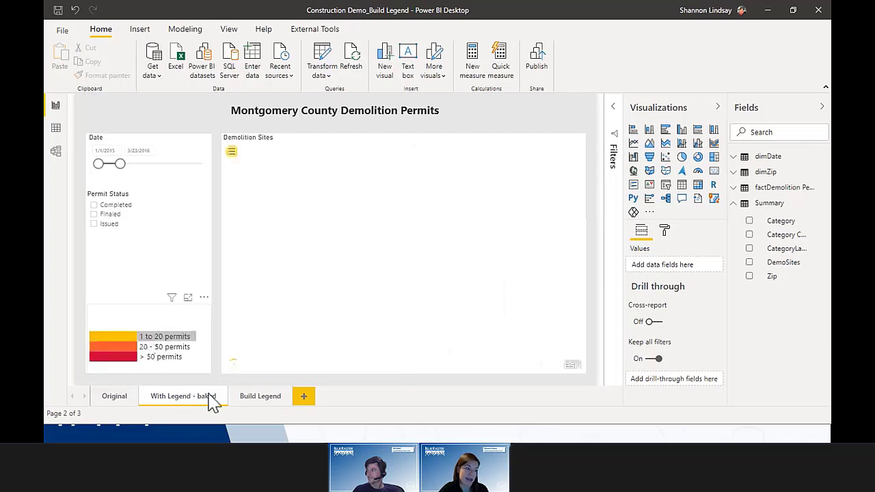
{"action": "left_click", "coordinate": [258, 396]}
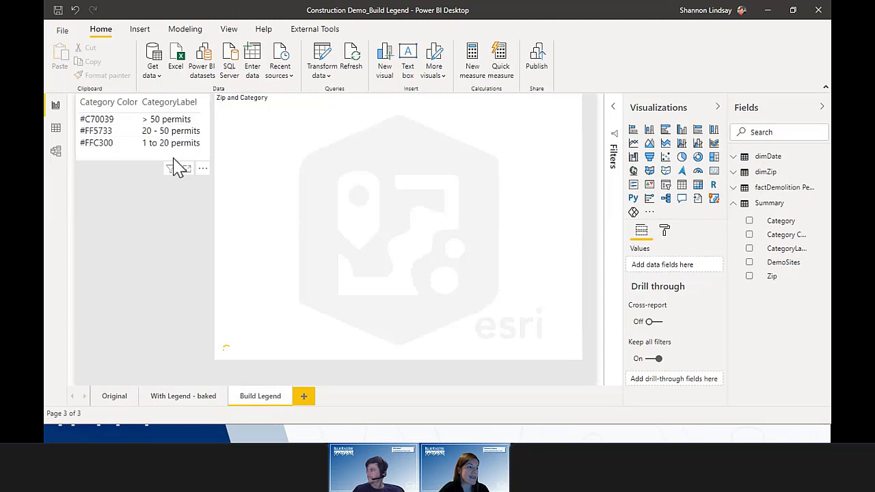
{"action": "left_click", "coordinate": [177, 167]}
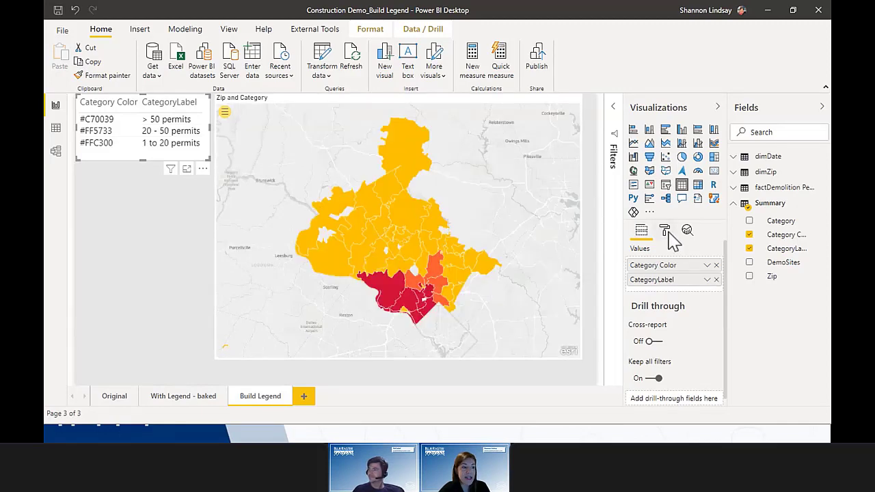
Step: Colour Category Color cell backgrounds by field value, using First Category Color as the source
{"action": "left_click", "coordinate": [668, 233]}
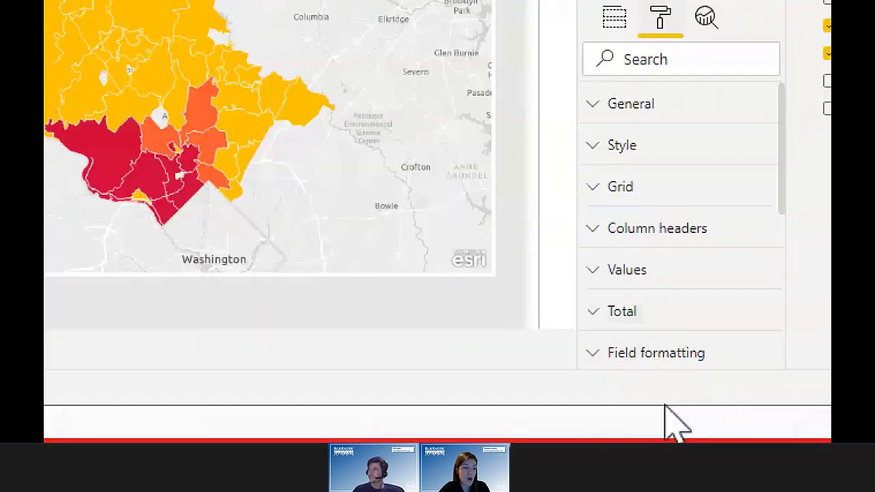
{"action": "scroll", "coordinate": [653, 323], "scroll_direction": "down", "scroll_amount": 3}
{"action": "scroll", "coordinate": [639, 201], "scroll_direction": "down", "scroll_amount": 2}
{"action": "scroll", "coordinate": [645, 209], "scroll_direction": "up", "scroll_amount": 3}
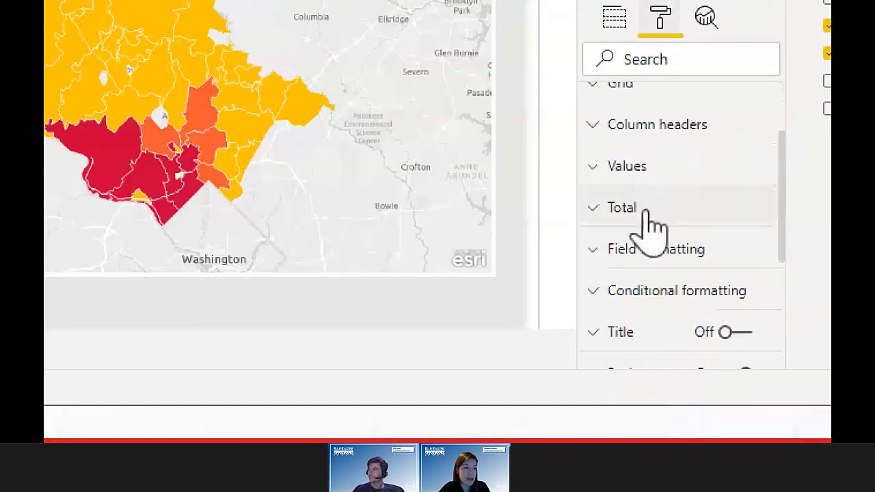
{"action": "left_click", "coordinate": [665, 296]}
{"action": "scroll", "coordinate": [670, 274], "scroll_direction": "down", "scroll_amount": 5}
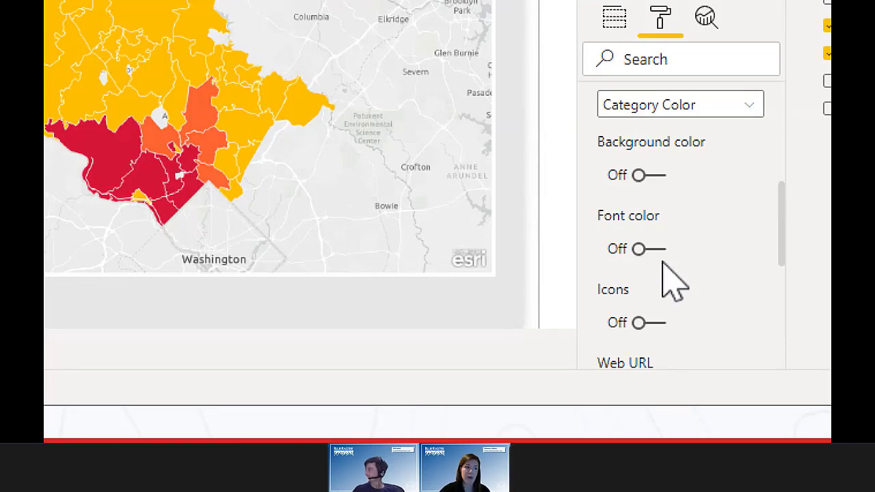
{"action": "left_click", "coordinate": [651, 176]}
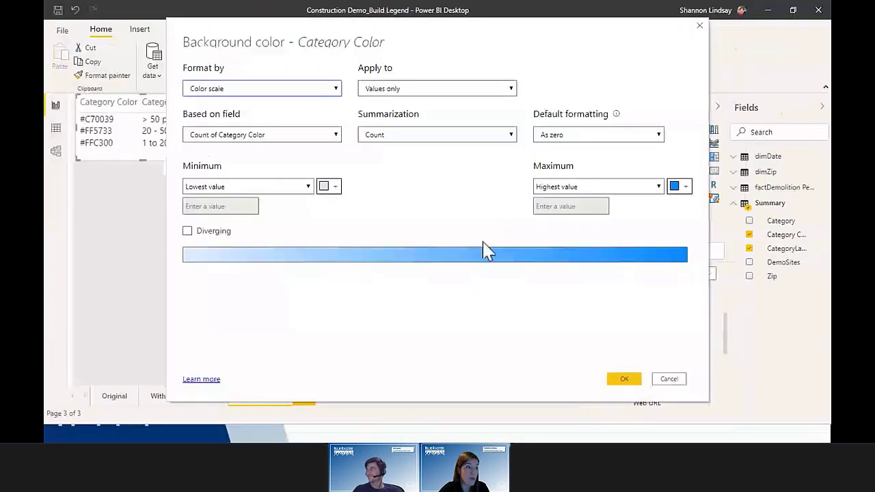
{"action": "left_click", "coordinate": [329, 90]}
{"action": "left_click", "coordinate": [330, 121]}
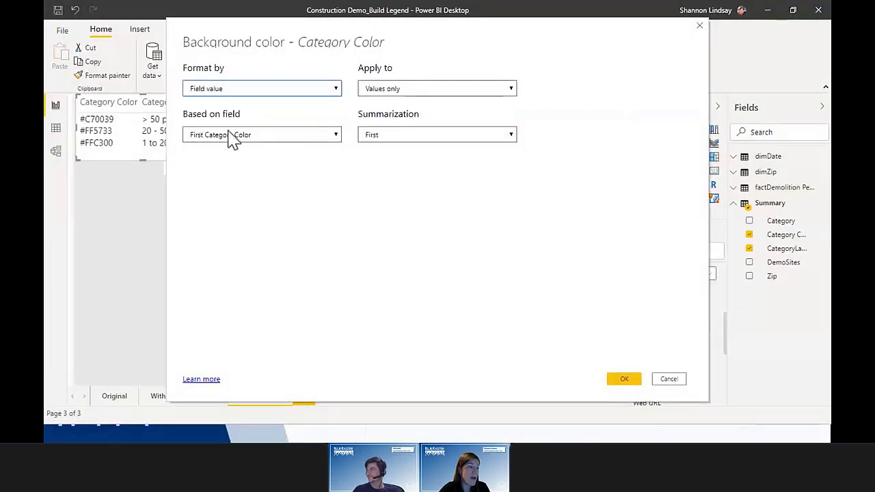
{"action": "left_click", "coordinate": [267, 136]}
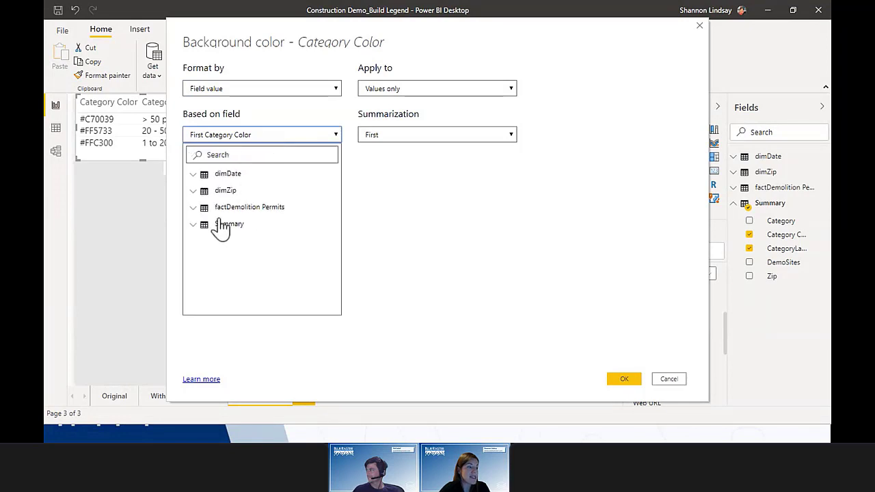
{"action": "left_click", "coordinate": [288, 136]}
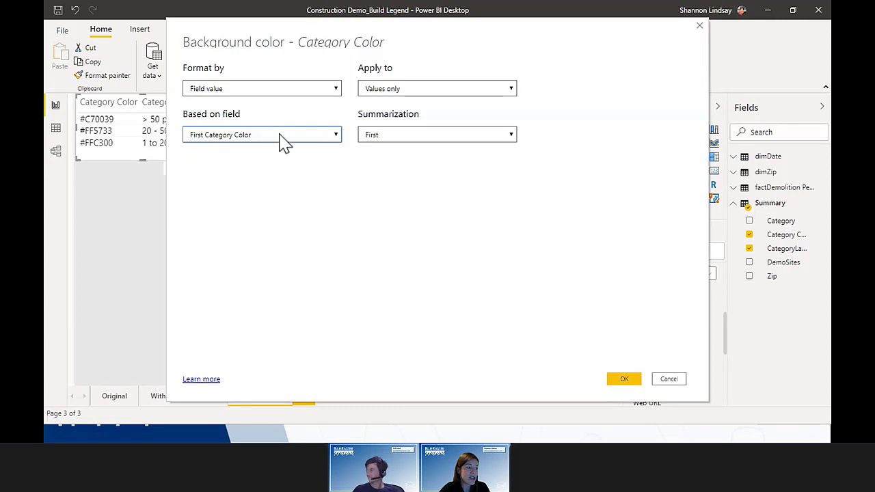
{"action": "left_click", "coordinate": [625, 380]}
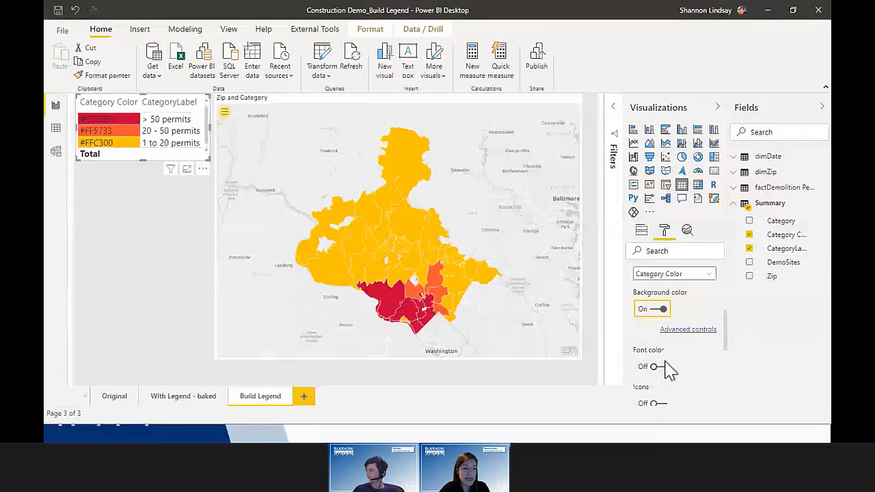
Step: Set Category Color font colour by field value from First Category Color, making solid swatches
{"action": "left_click", "coordinate": [658, 367]}
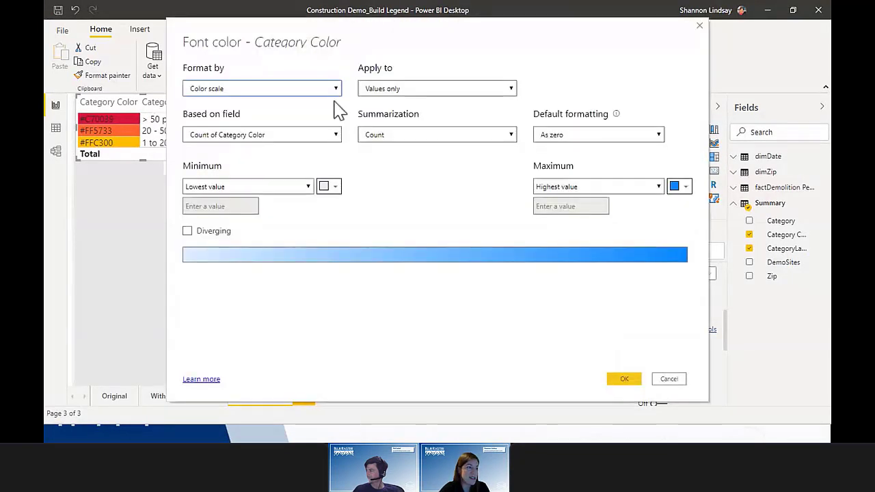
{"action": "left_click", "coordinate": [327, 96]}
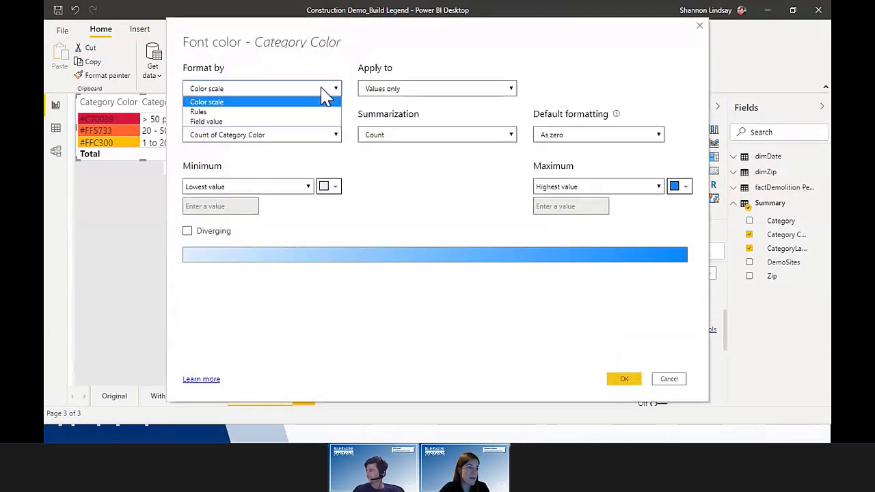
{"action": "left_click", "coordinate": [313, 121]}
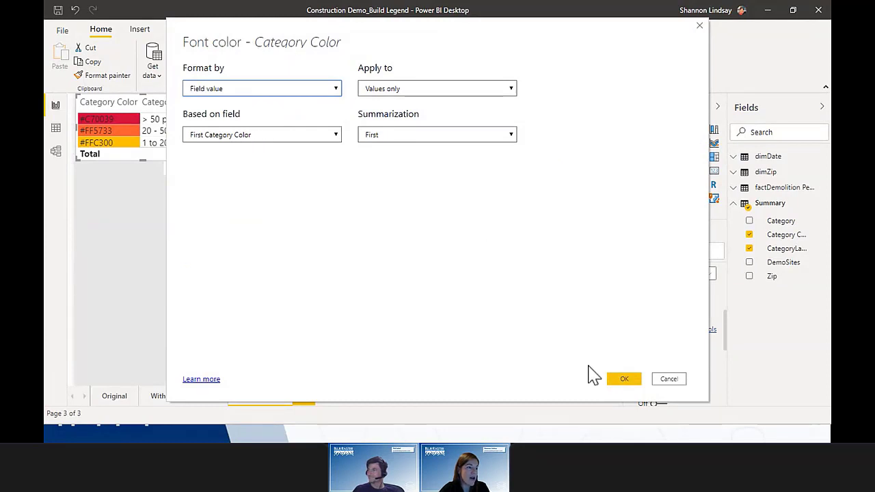
{"action": "left_click", "coordinate": [622, 379]}
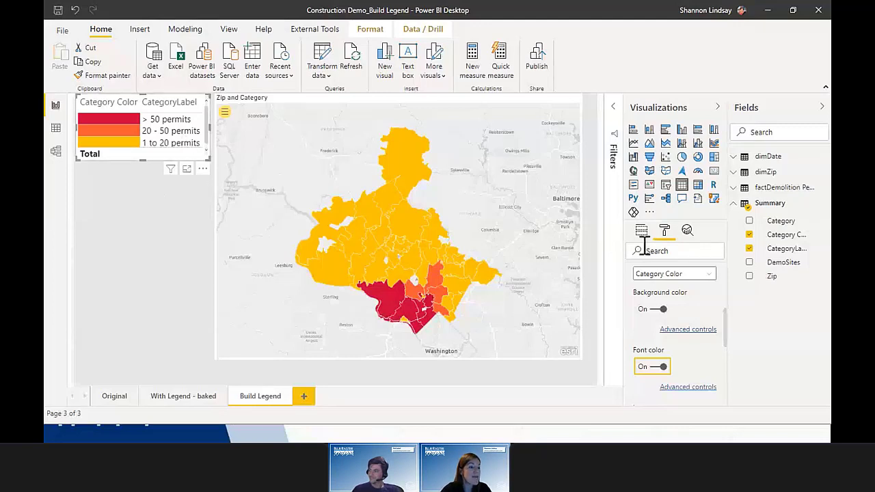
Step: Switch off the Totals row in the legend table
{"action": "scroll", "coordinate": [674, 306], "scroll_direction": "up", "scroll_amount": 3}
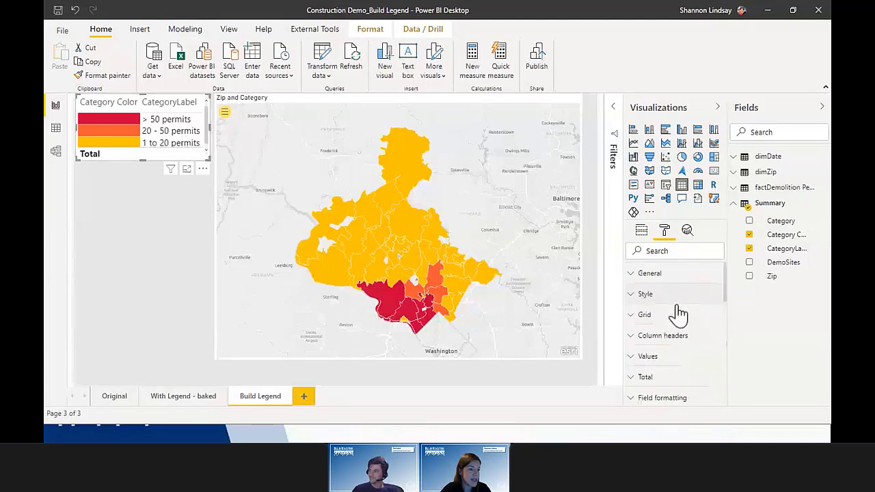
{"action": "scroll", "coordinate": [675, 313], "scroll_direction": "down", "scroll_amount": 1}
{"action": "left_click", "coordinate": [648, 320]}
{"action": "left_click", "coordinate": [654, 357]}
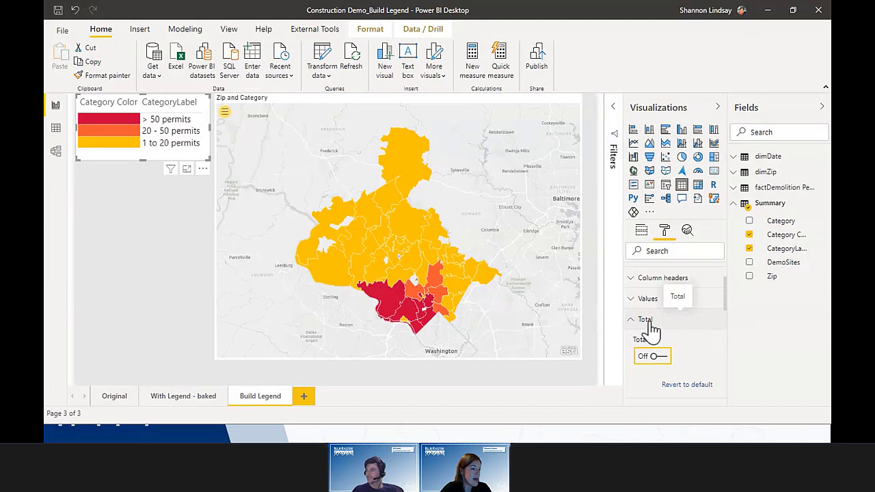
{"action": "left_click", "coordinate": [650, 322]}
Step: Turn the legend table's Visual header off and review the result
{"action": "scroll", "coordinate": [679, 350], "scroll_direction": "down", "scroll_amount": 5}
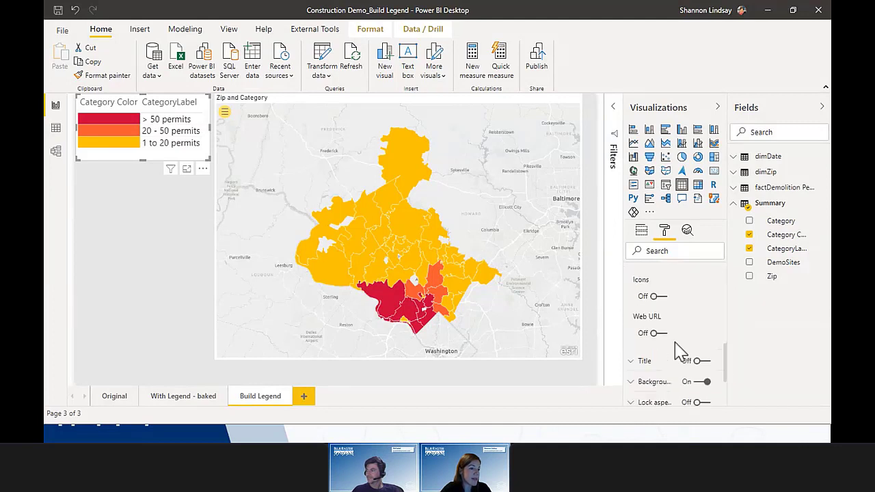
{"action": "scroll", "coordinate": [679, 350], "scroll_direction": "down", "scroll_amount": 2}
{"action": "left_click", "coordinate": [698, 398]}
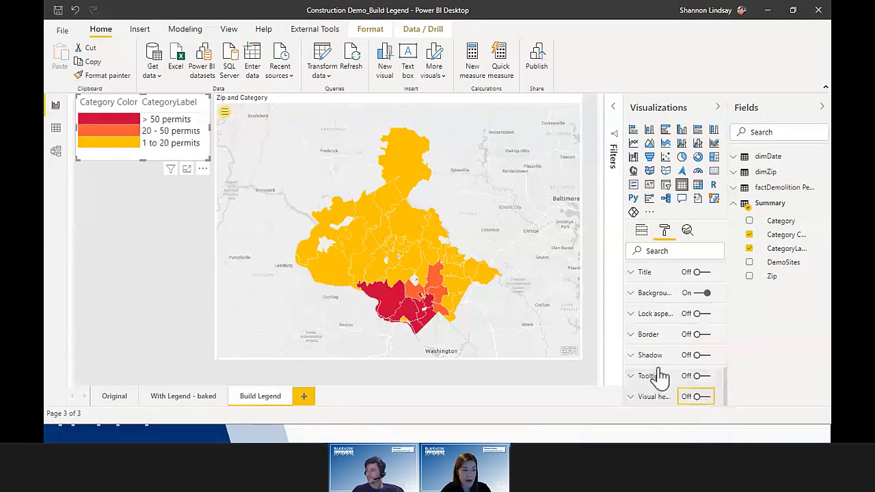
{"action": "scroll", "coordinate": [658, 376], "scroll_direction": "up", "scroll_amount": 10}
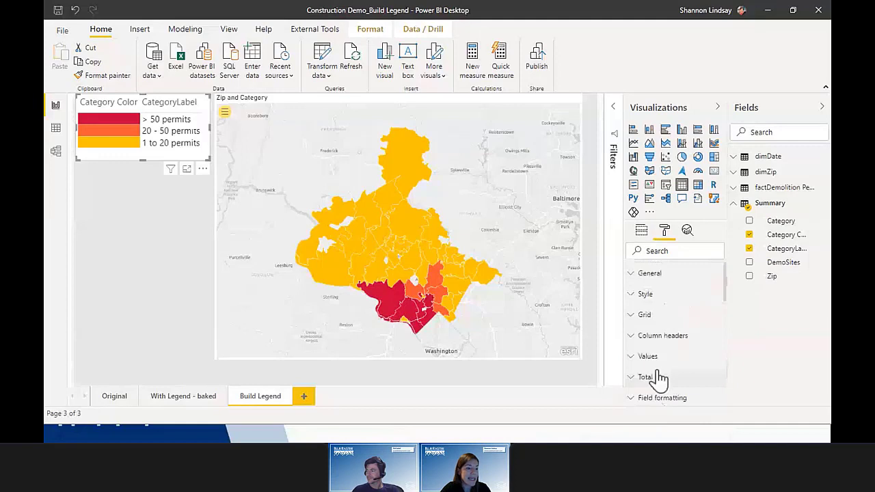
{"action": "scroll", "coordinate": [657, 348], "scroll_direction": "down", "scroll_amount": 5}
{"action": "scroll", "coordinate": [648, 314], "scroll_direction": "up", "scroll_amount": 5}
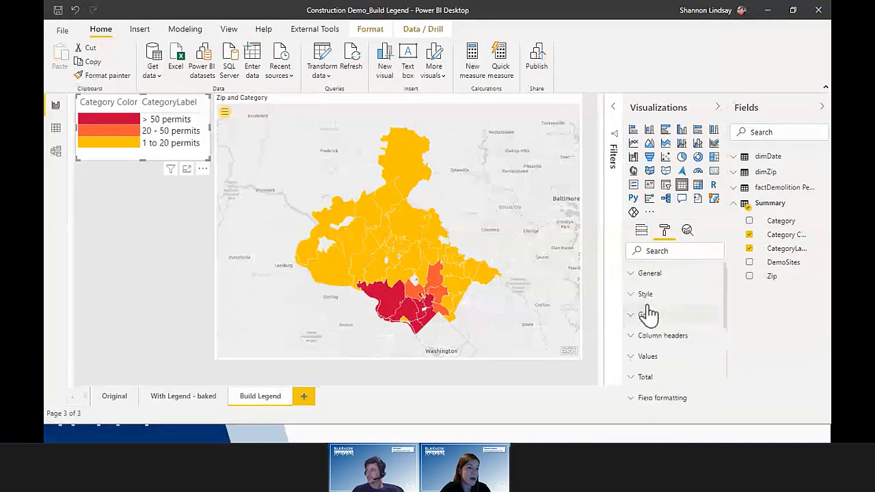
{"action": "left_click", "coordinate": [141, 192]}
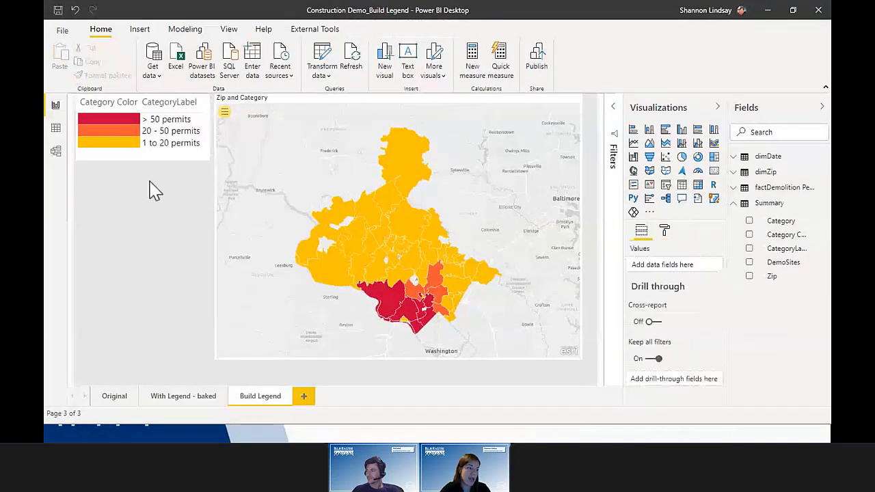
{"action": "left_click", "coordinate": [110, 146]}
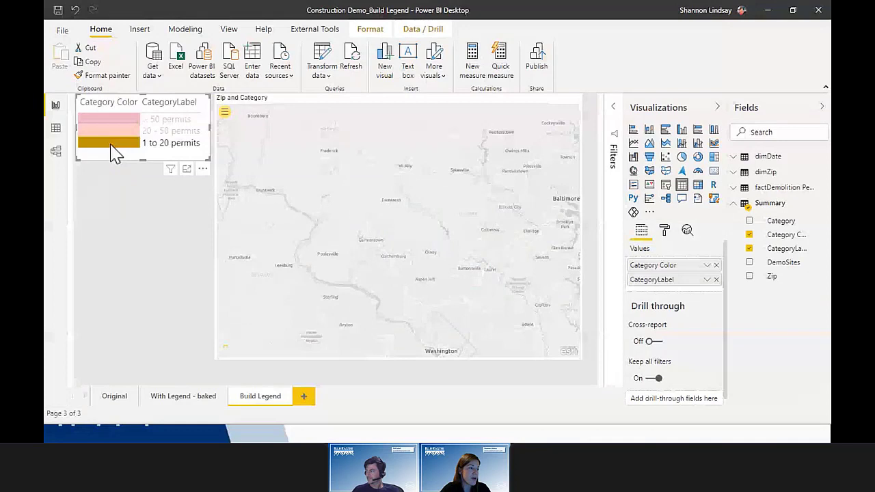
{"action": "left_click", "coordinate": [110, 136]}
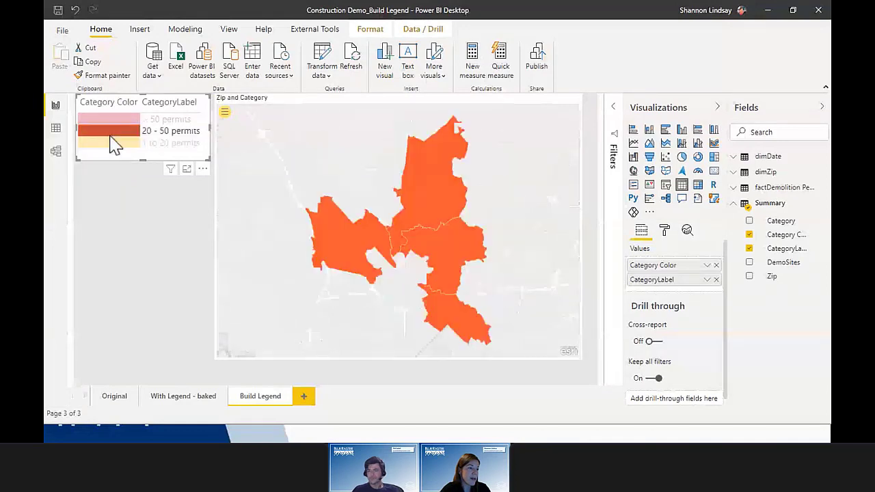
{"action": "left_click", "coordinate": [113, 123]}
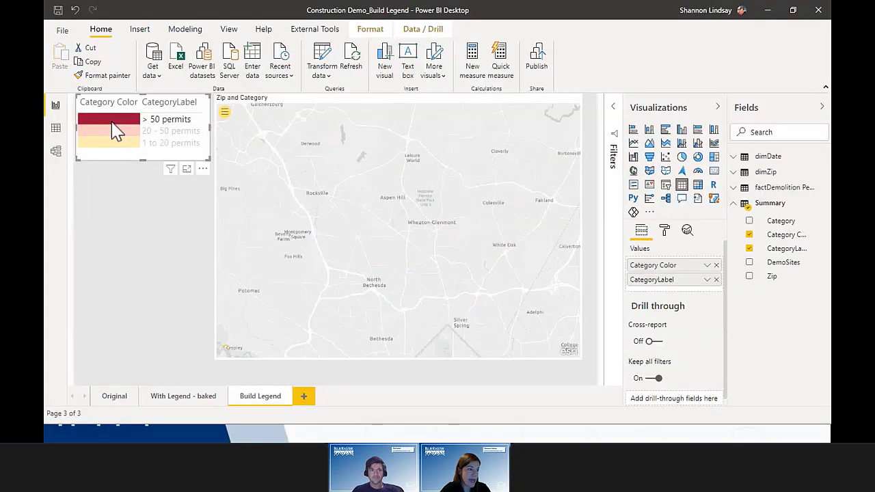
{"action": "left_click", "coordinate": [111, 123]}
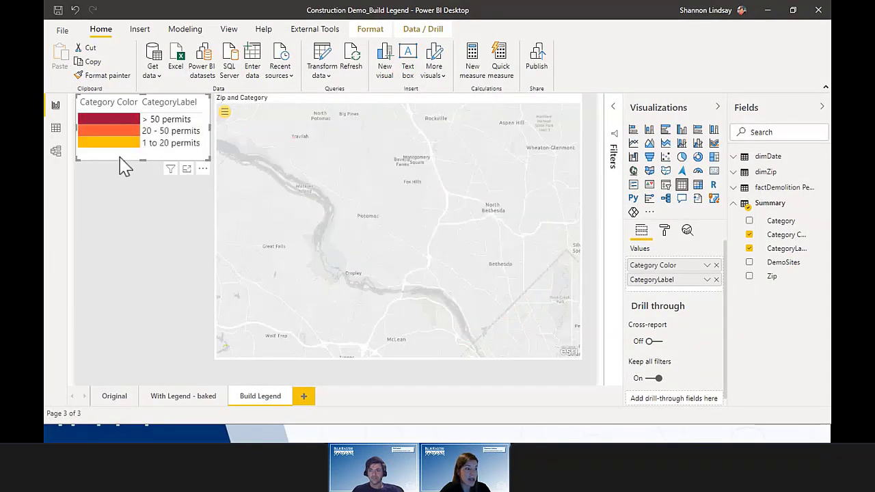
Step: Set the legend table's column header font colour to white so the headers disappear
{"action": "left_click", "coordinate": [666, 234]}
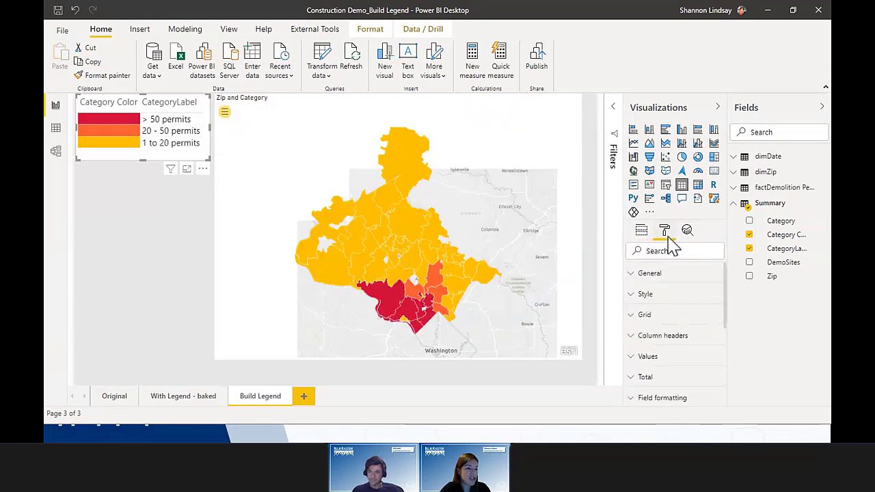
{"action": "scroll", "coordinate": [680, 289], "scroll_direction": "down", "scroll_amount": 3}
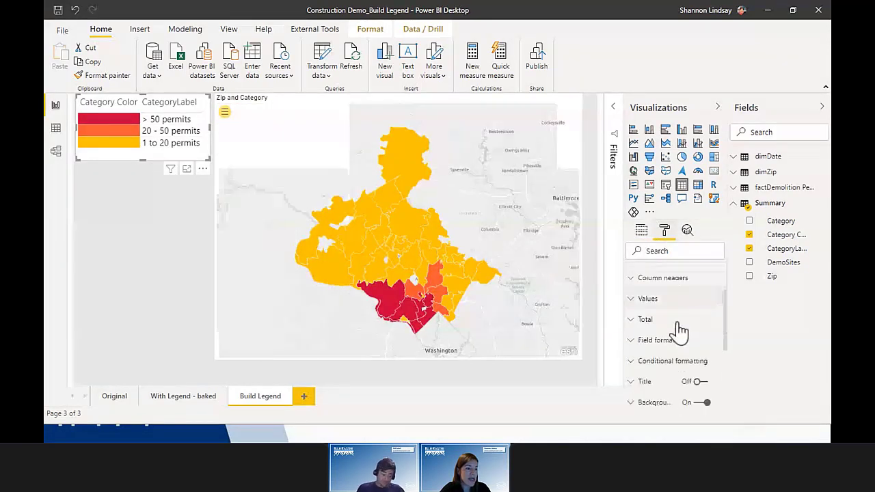
{"action": "left_click", "coordinate": [666, 279]}
{"action": "left_click", "coordinate": [643, 335]}
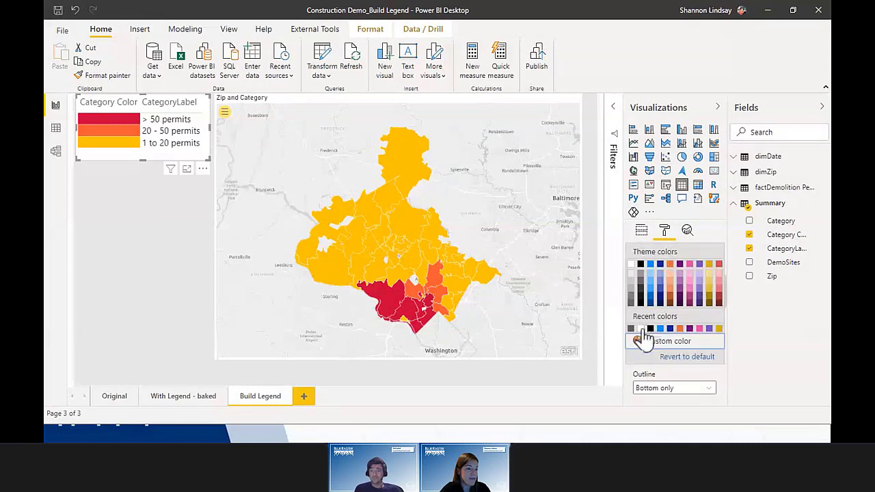
{"action": "left_click", "coordinate": [631, 264]}
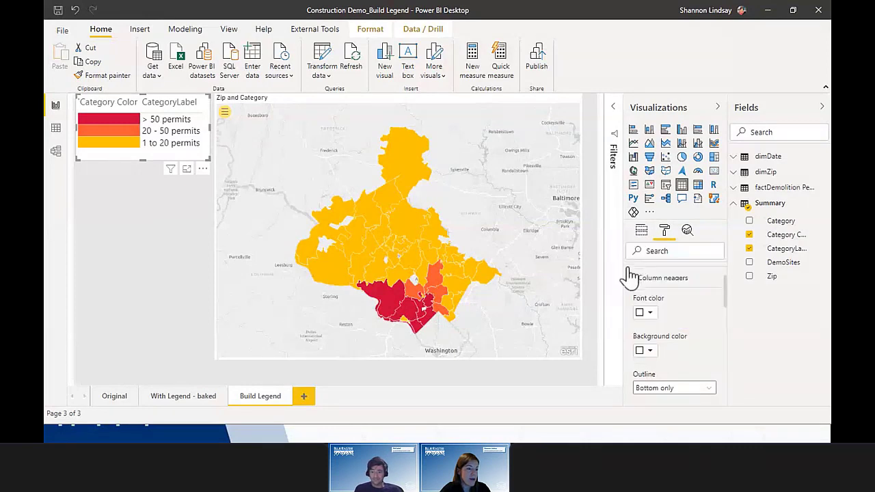
{"action": "left_click", "coordinate": [152, 246]}
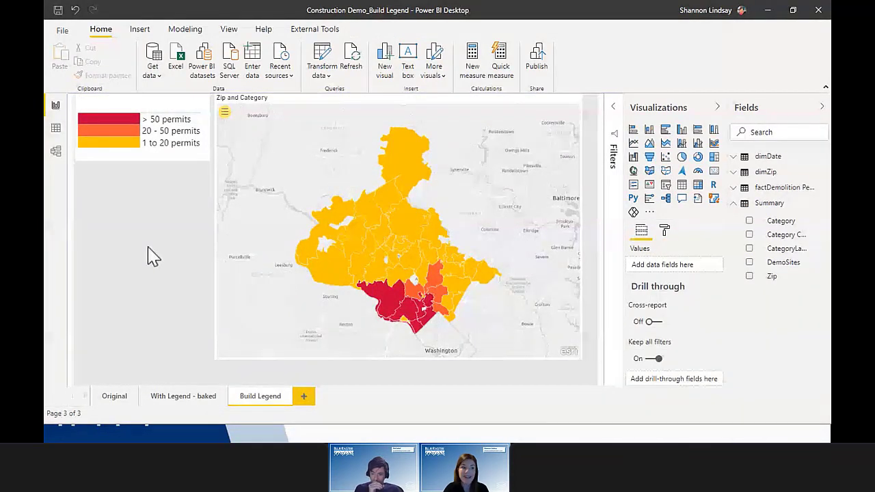
{"action": "left_click", "coordinate": [719, 108]}
Step: Collapse the Fields pane, select the zip code map, and show the Format ribbon
{"action": "left_click", "coordinate": [821, 109]}
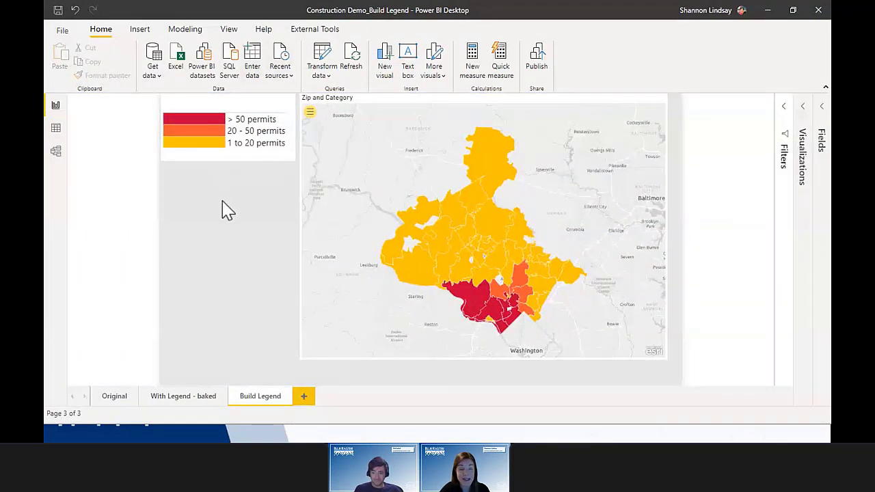
{"action": "left_click", "coordinate": [238, 164]}
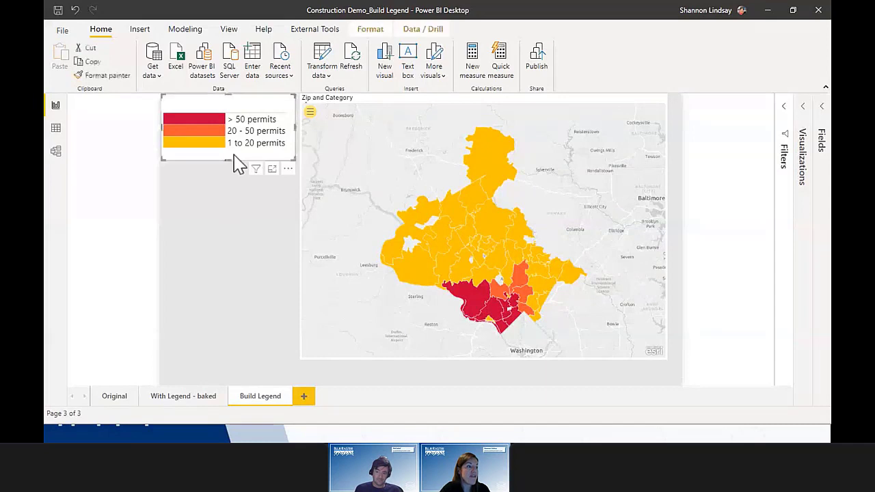
{"action": "left_click", "coordinate": [380, 108]}
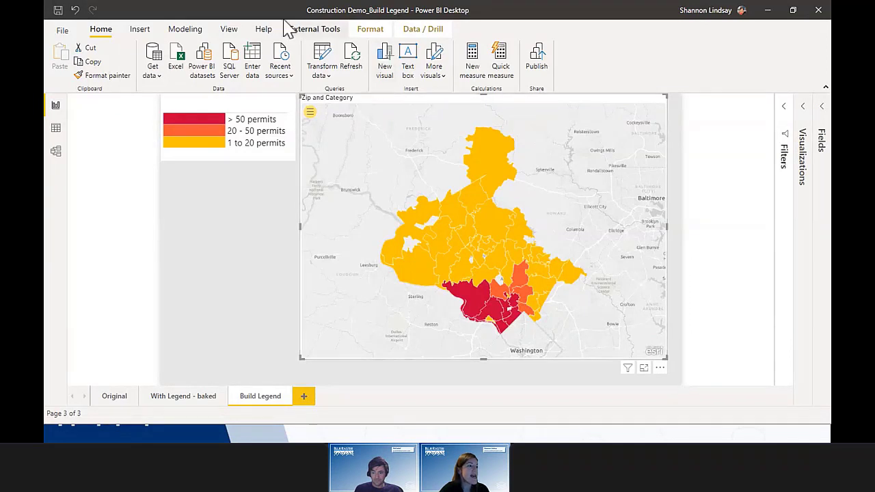
{"action": "left_click", "coordinate": [229, 30]}
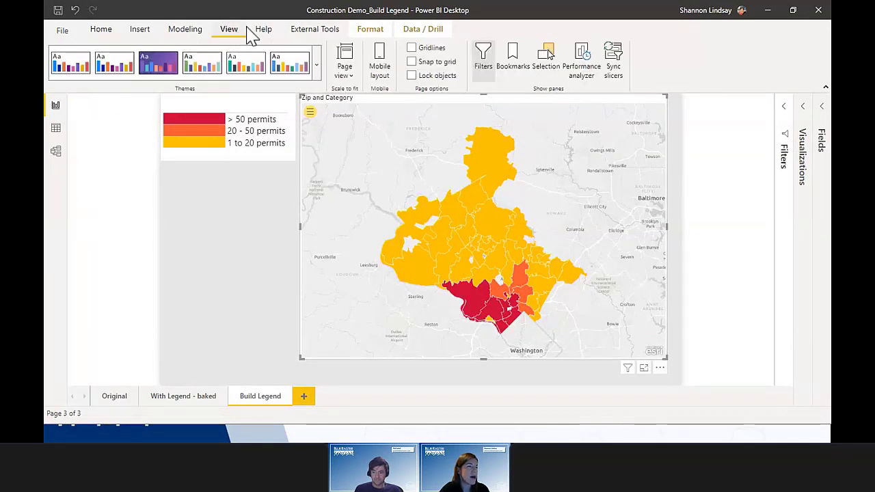
{"action": "left_click", "coordinate": [374, 32]}
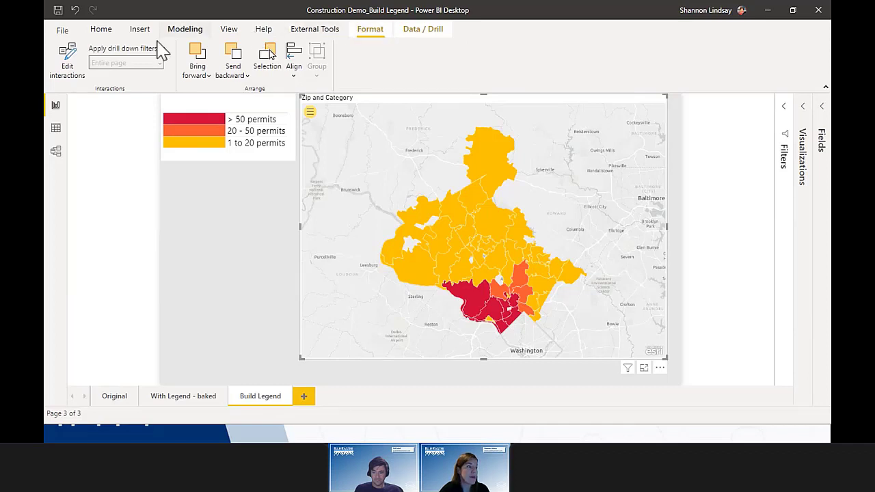
Step: Set the map's interaction on the legend table to None after testing Filter with ZIP 20842
{"action": "left_click", "coordinate": [74, 66]}
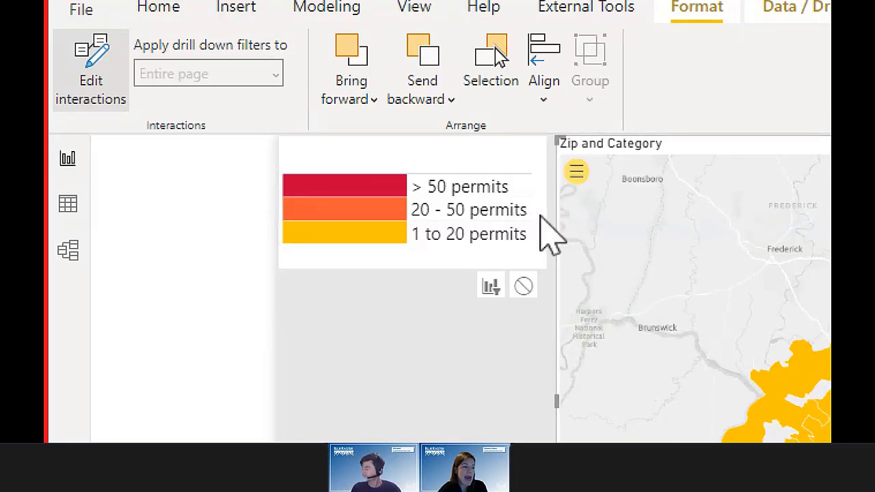
{"action": "left_click", "coordinate": [524, 287]}
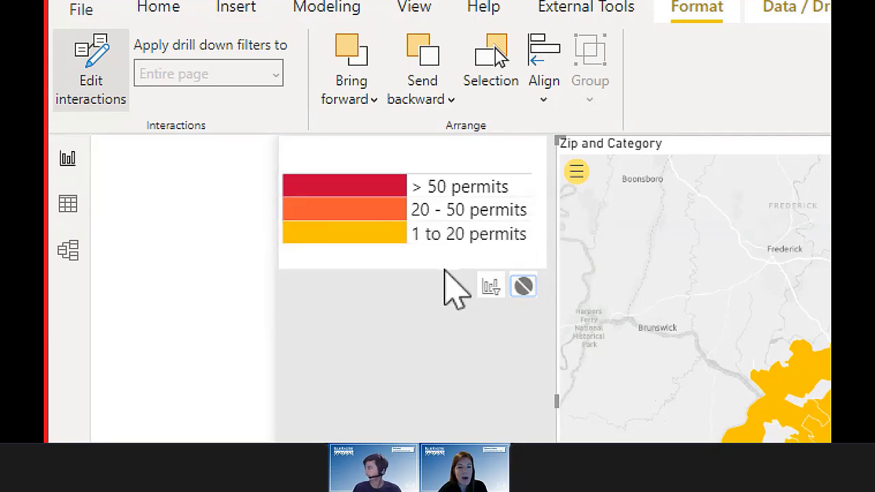
{"action": "left_click", "coordinate": [492, 287]}
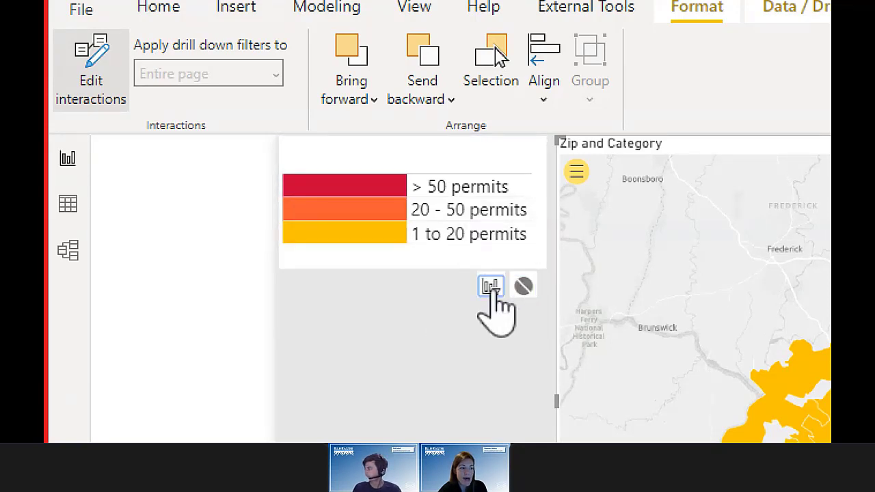
{"action": "left_click", "coordinate": [705, 369]}
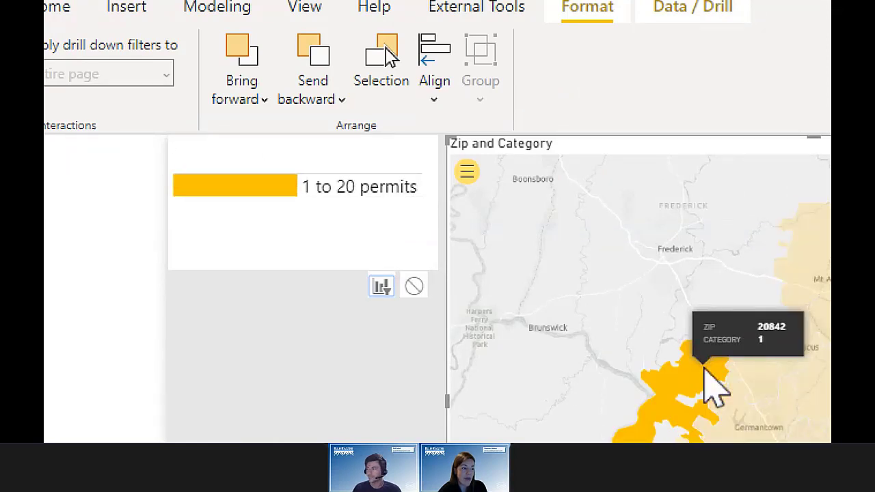
{"action": "left_click", "coordinate": [413, 287]}
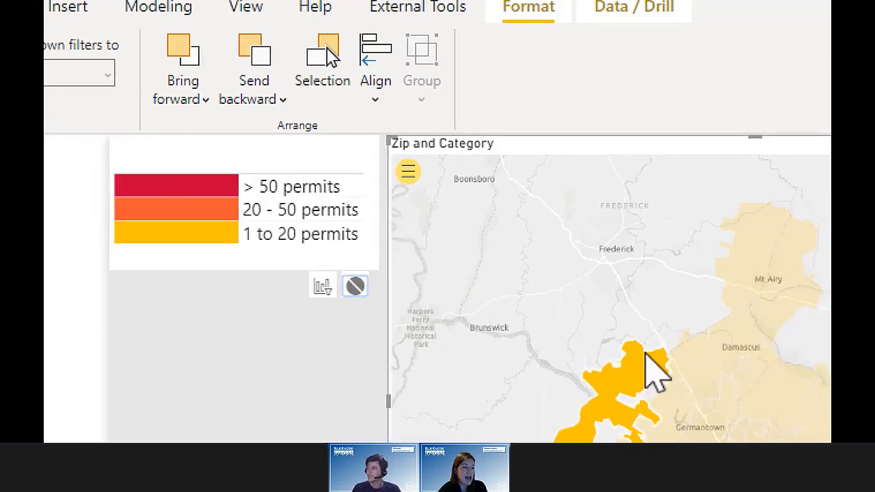
{"action": "left_click_drag", "start_coordinate": [696, 372], "coordinate": [696, 370]}
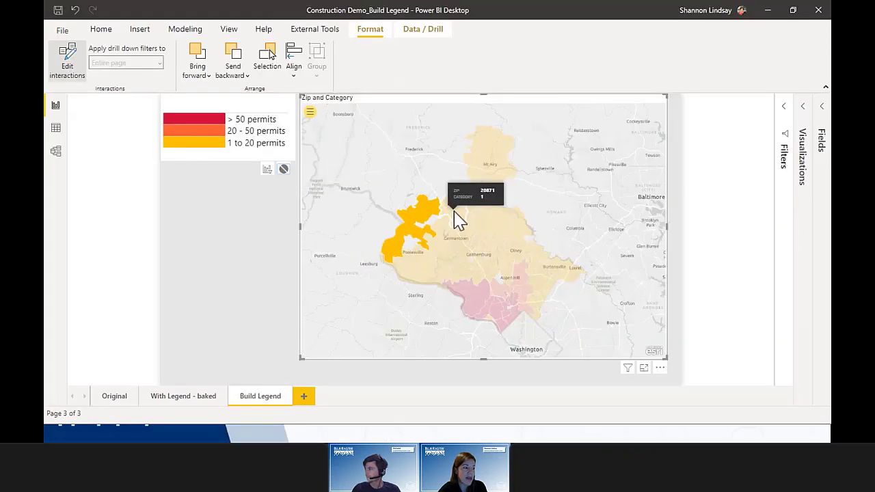
{"action": "left_click", "coordinate": [272, 207]}
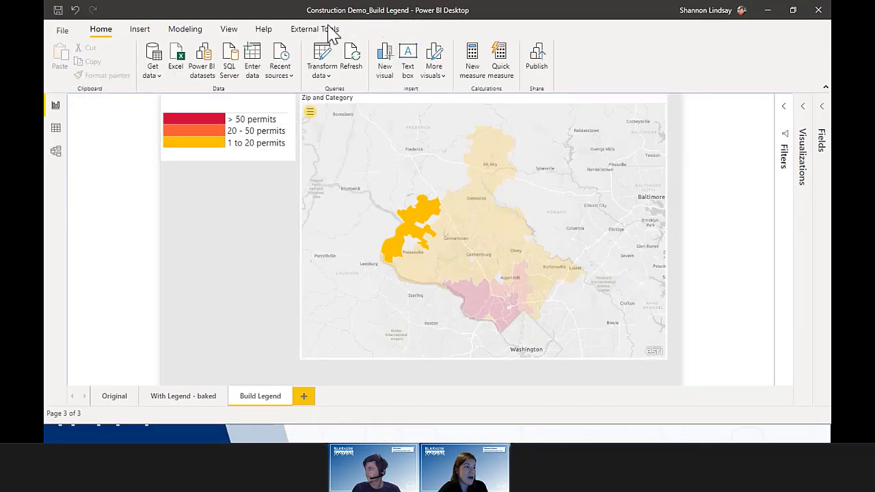